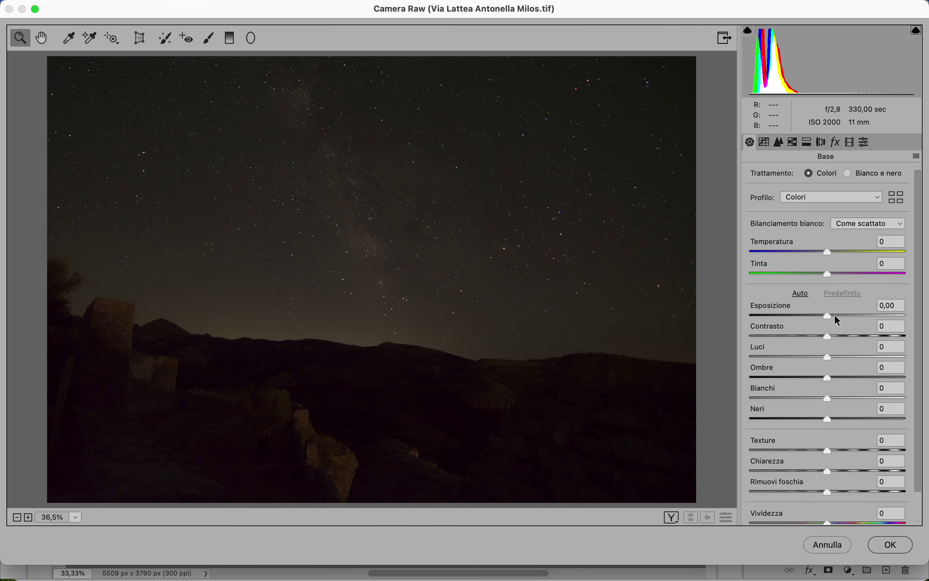
# Step: Raise the photo's exposure (Esposizione) to +1,15 and check the stars of the Milky Way up close
pyautogui.moveTo(829, 313); pyautogui.dragTo(846, 314)
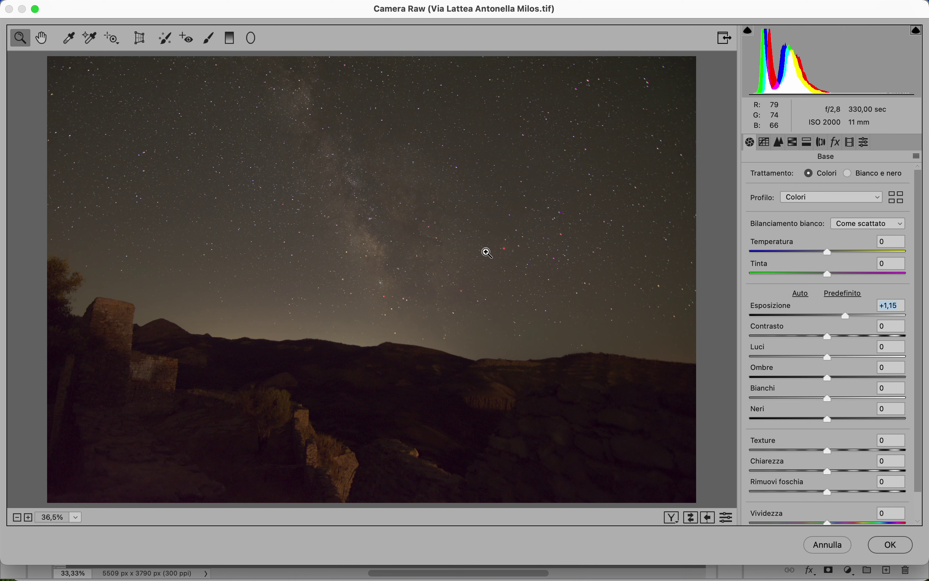
pyautogui.keyDown('alt'); pyautogui.click(476, 244); pyautogui.keyUp('alt')
pyautogui.click(407, 226)
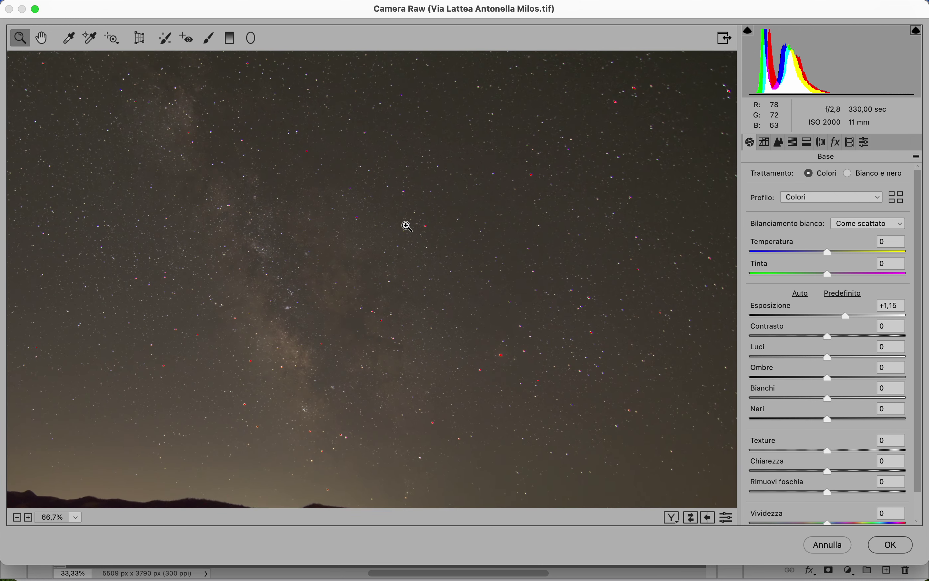
pyautogui.moveTo(408, 319); pyautogui.dragTo(466, 271)
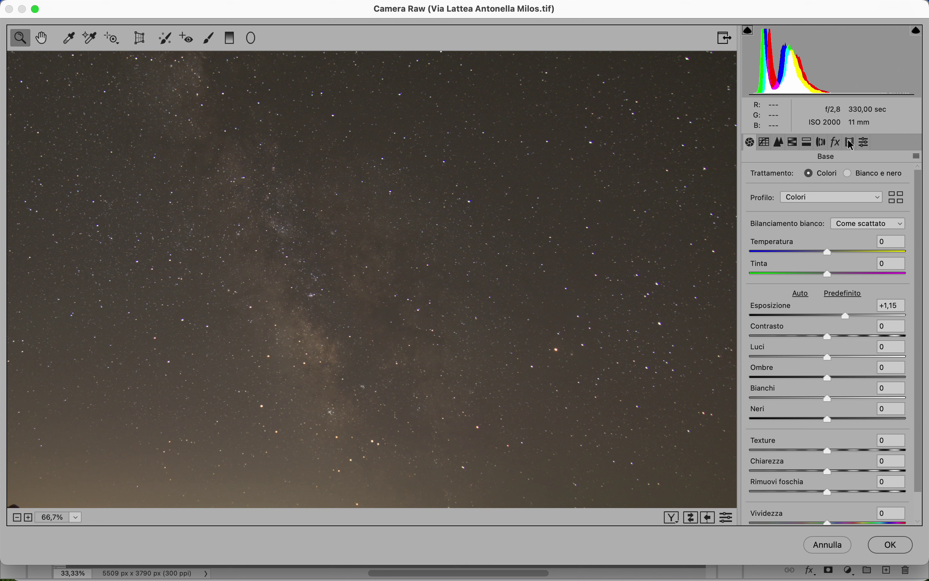
pyautogui.keyDown('alt'); pyautogui.click(439, 347); pyautogui.keyUp('alt')
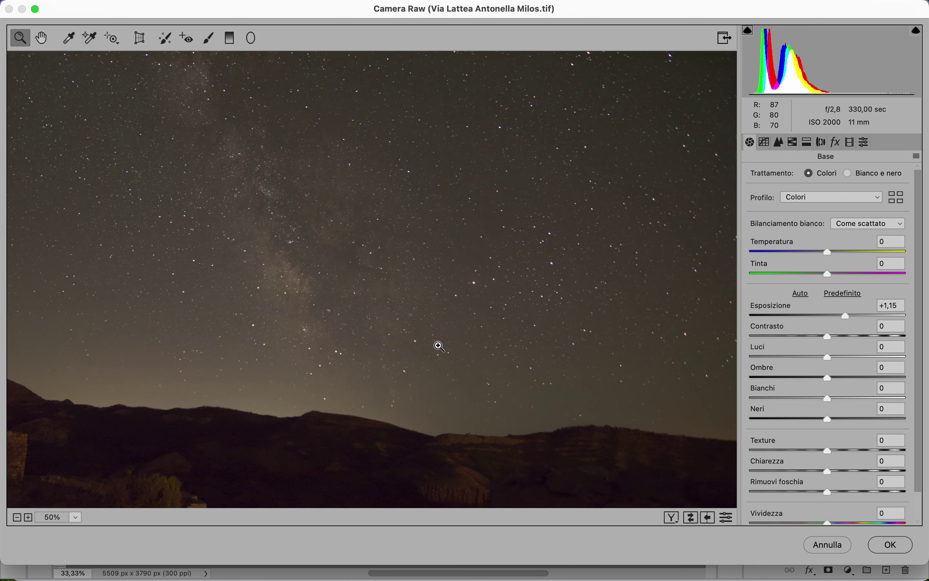
pyautogui.keyDown('alt'); pyautogui.click(439, 346); pyautogui.keyUp('alt')
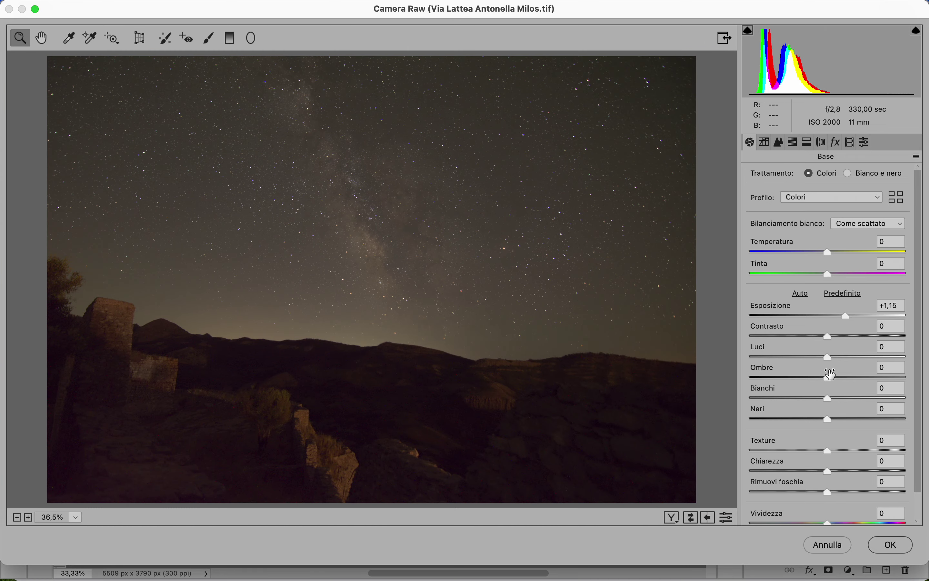
# Step: Raise the whites (Bianchi) to +61 and lower the highlights (Luci) to -34
pyautogui.moveTo(843, 397); pyautogui.dragTo(874, 396)
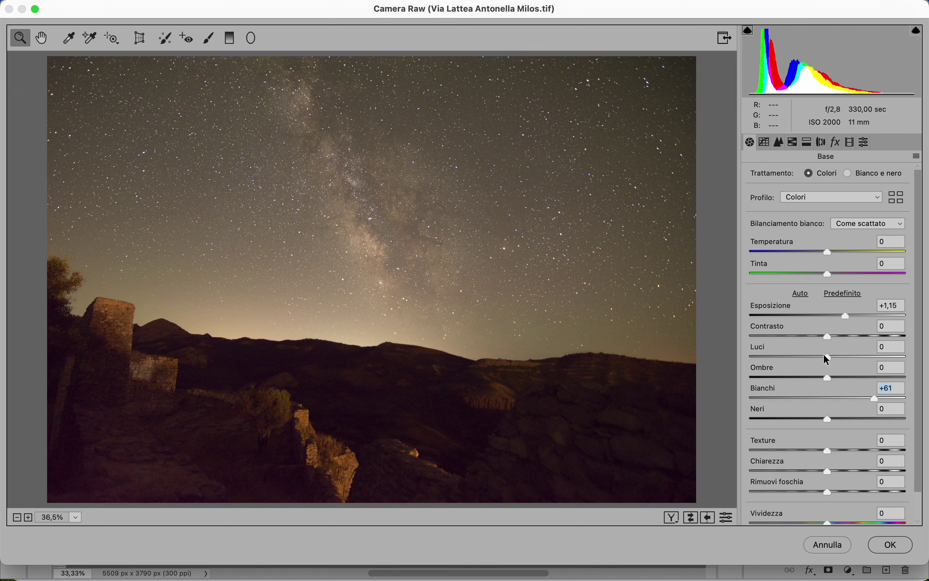
pyautogui.moveTo(824, 357); pyautogui.dragTo(802, 359)
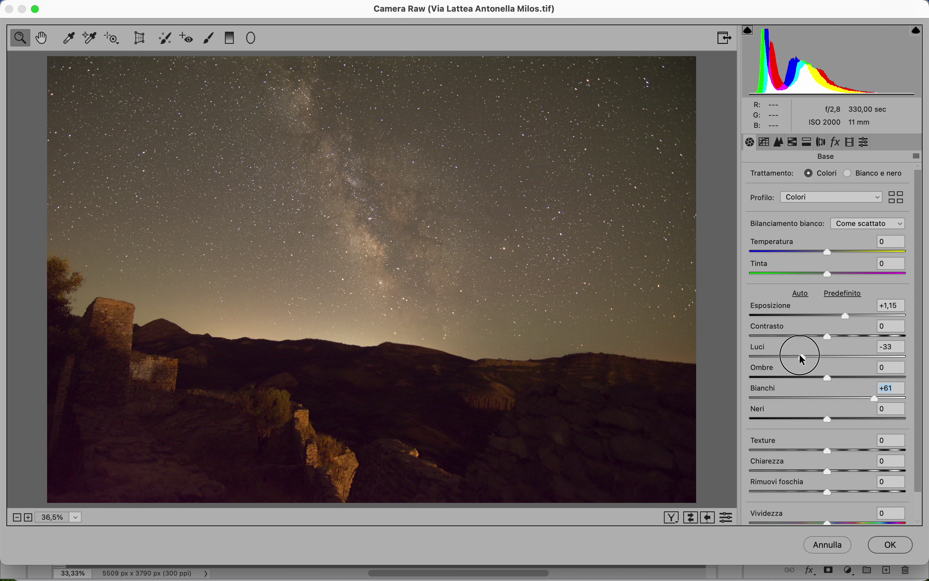
pyautogui.moveTo(800, 356); pyautogui.dragTo(799, 355)
# Step: Cool the white balance temperature to -7 and lower the blacks (Neri) to -18
pyautogui.moveTo(826, 250); pyautogui.dragTo(822, 252)
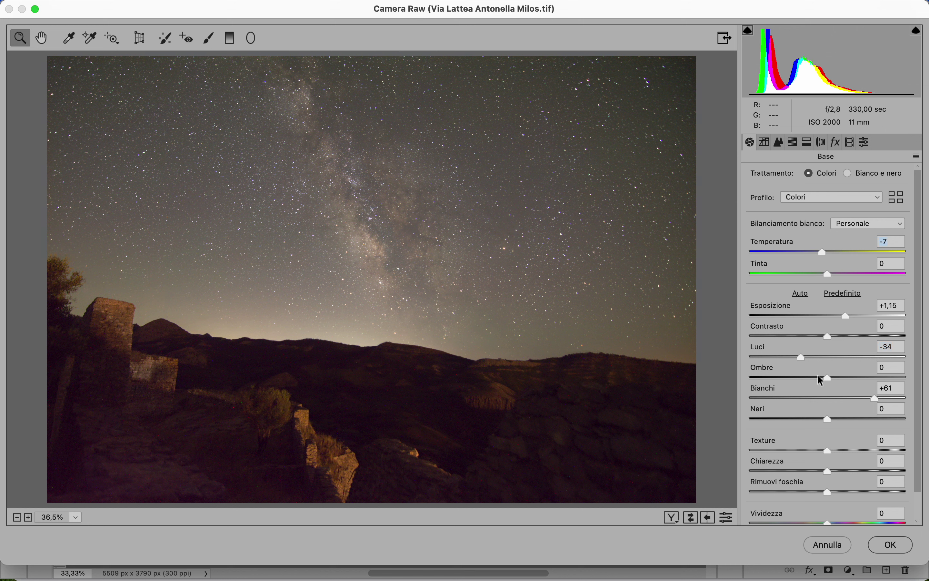
pyautogui.moveTo(833, 377)
pyautogui.mouseDown()
pyautogui.moveTo(887, 377)
pyautogui.moveTo(831, 379)
pyautogui.mouseUp()
pyautogui.moveTo(820, 417)
pyautogui.mouseDown()
pyautogui.moveTo(773, 418)
pyautogui.moveTo(858, 419)
pyautogui.moveTo(812, 421)
pyautogui.mouseUp()
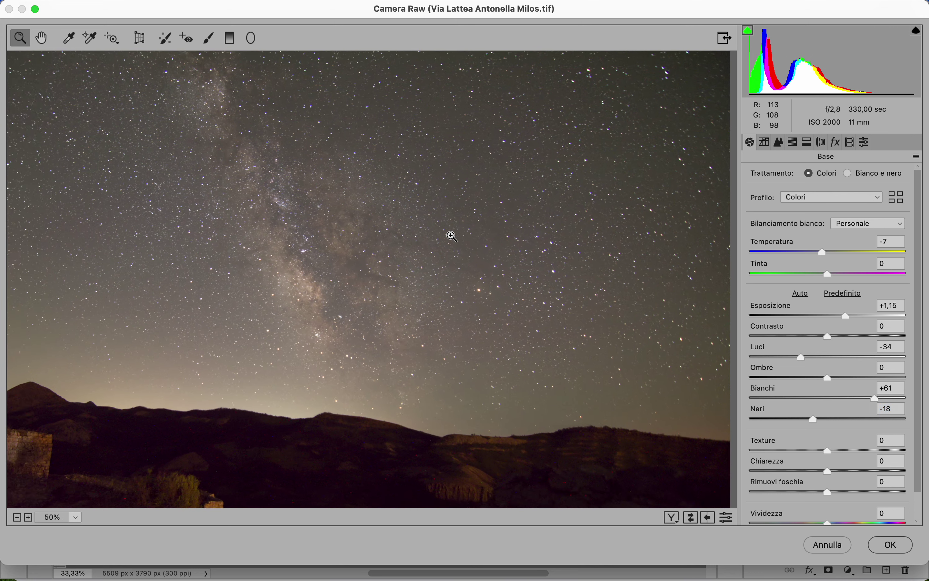
# Step: Inspect the Milky Way core at 200% and raise the clarity (Chiarezza) to +14
pyautogui.click(450, 234)
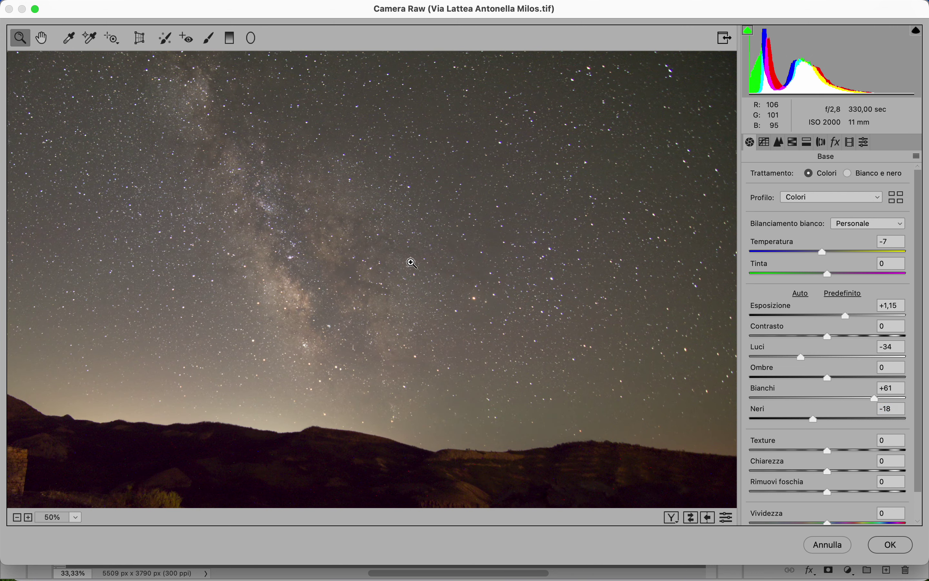
pyautogui.click(406, 288)
pyautogui.click(401, 305)
pyautogui.click(372, 323)
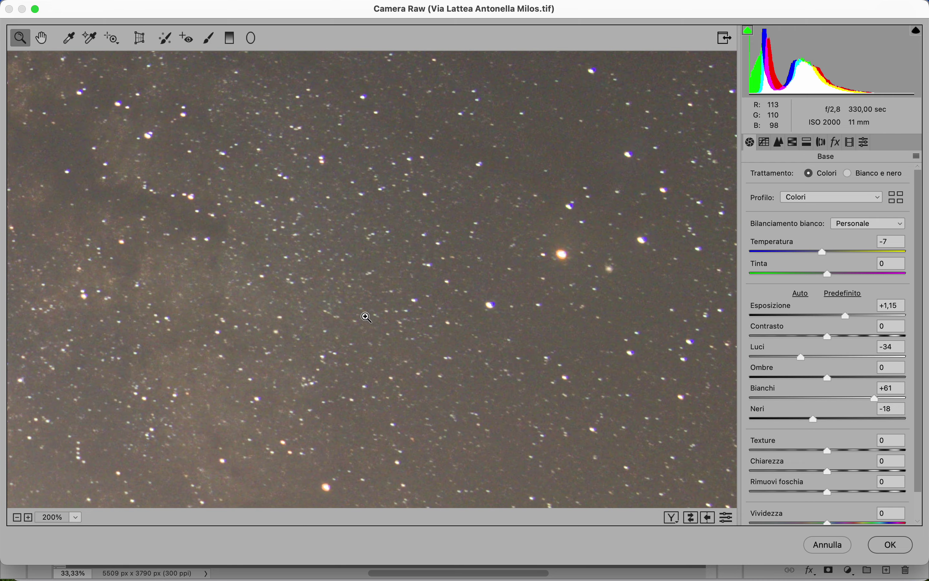
pyautogui.moveTo(374, 324); pyautogui.dragTo(676, 291)
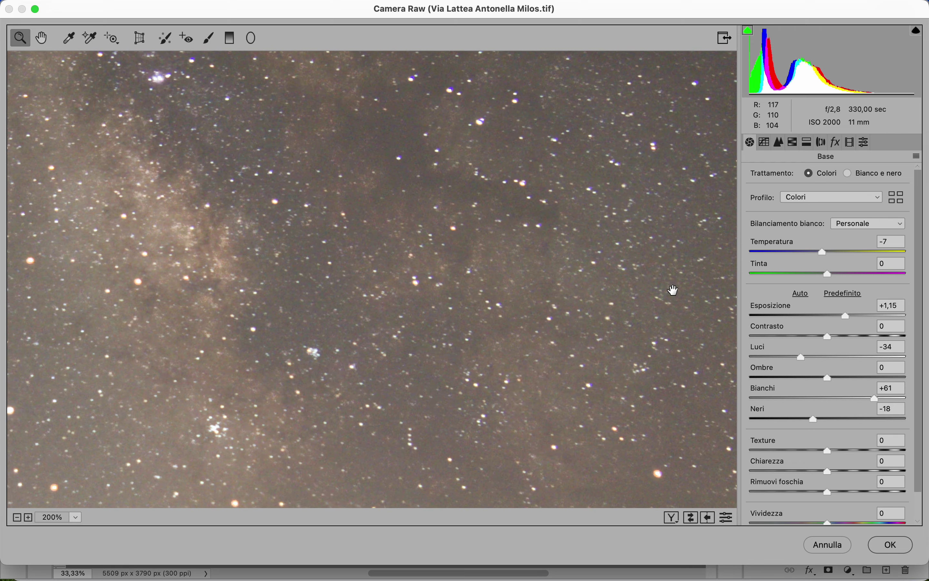
pyautogui.moveTo(354, 327); pyautogui.dragTo(502, 327)
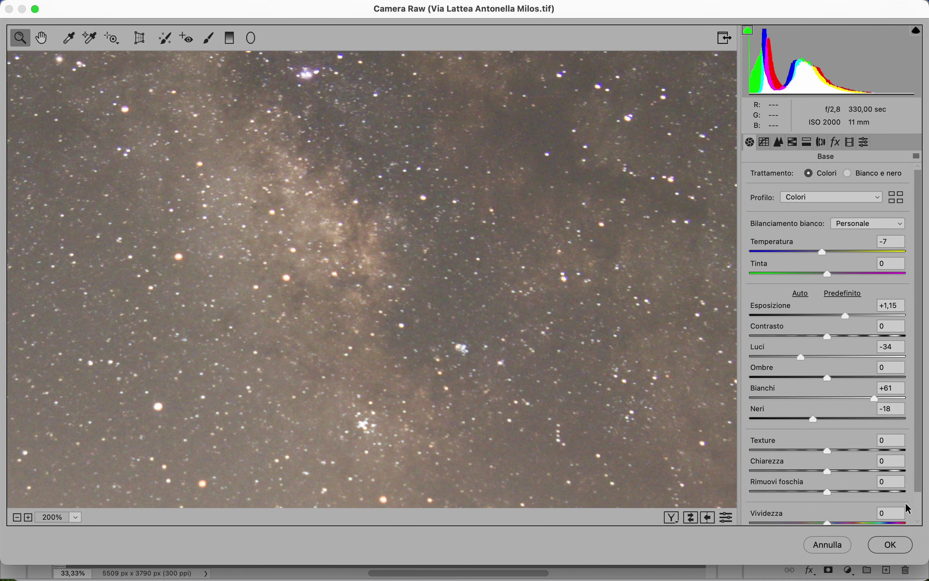
pyautogui.moveTo(833, 470); pyautogui.dragTo(838, 470)
pyautogui.press('alt')
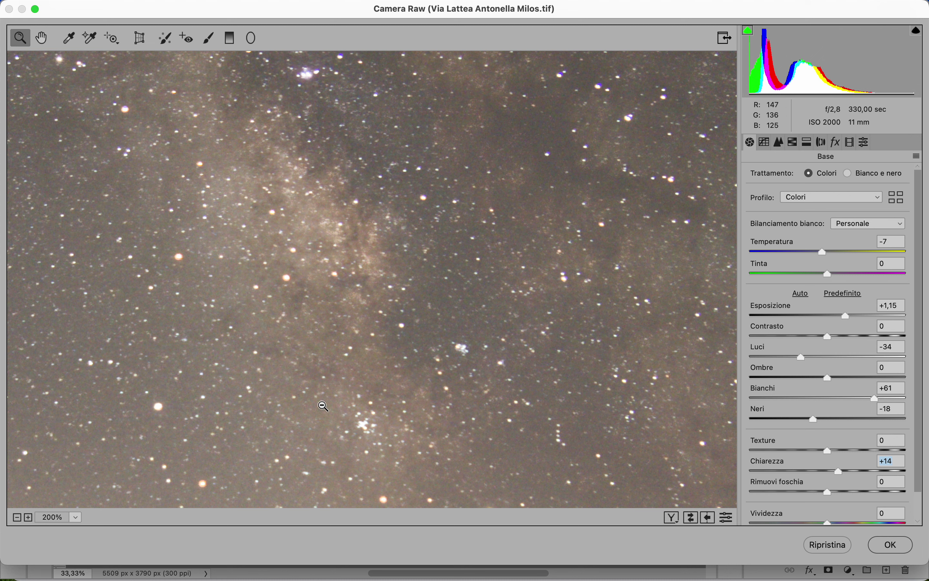
# Step: Check the Milky Way at 100%, then set dehaze (Rimuovi foschia) to +18 with the whole photo in view
pyautogui.keyDown('alt'); pyautogui.click(324, 406); pyautogui.keyUp('alt')
pyautogui.moveTo(359, 363); pyautogui.dragTo(363, 481)
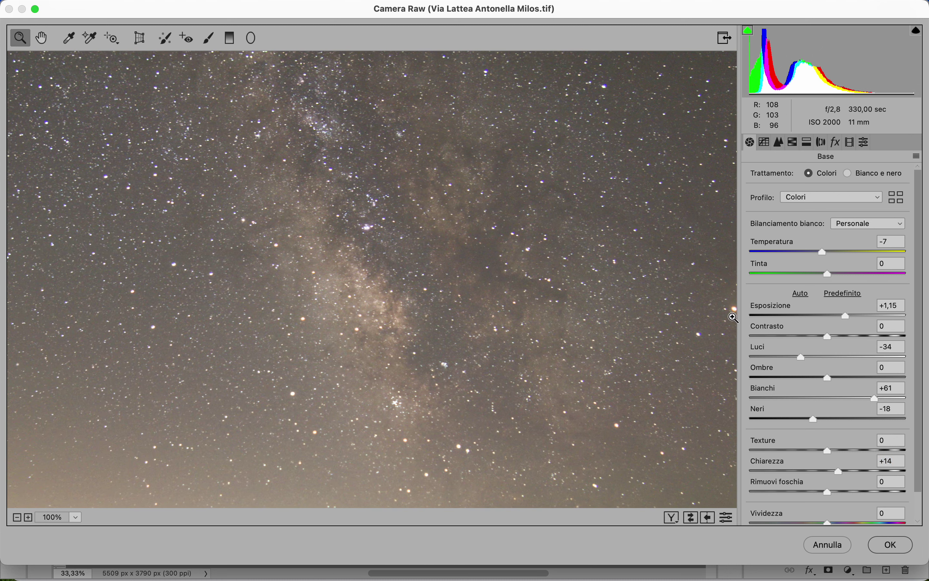
pyautogui.moveTo(559, 330); pyautogui.dragTo(564, 383)
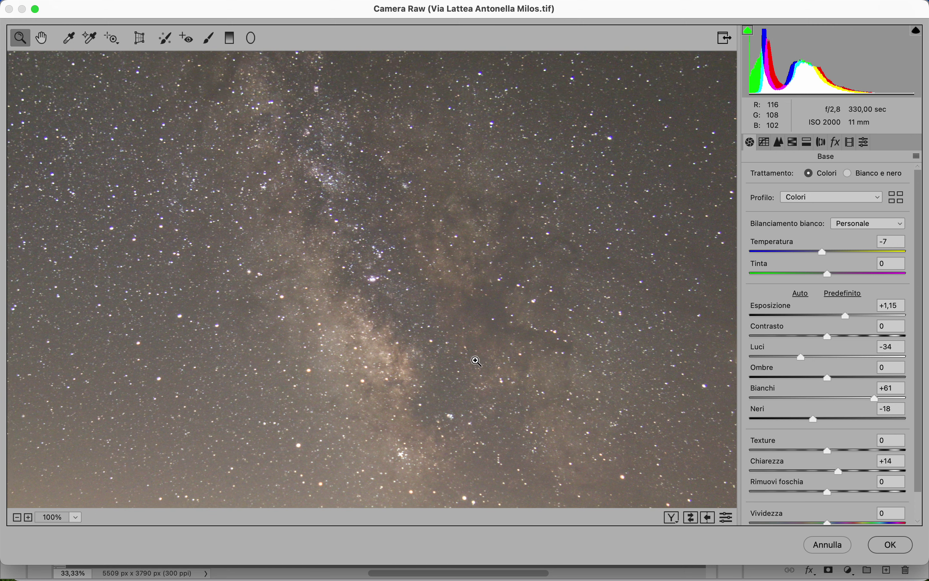
pyautogui.press('super+0')
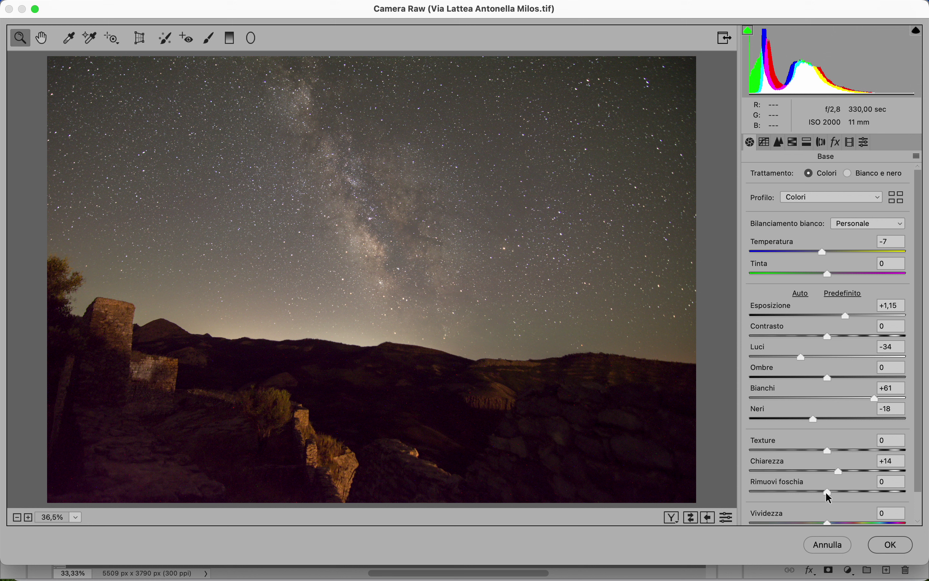
pyautogui.moveTo(825, 492); pyautogui.dragTo(840, 493)
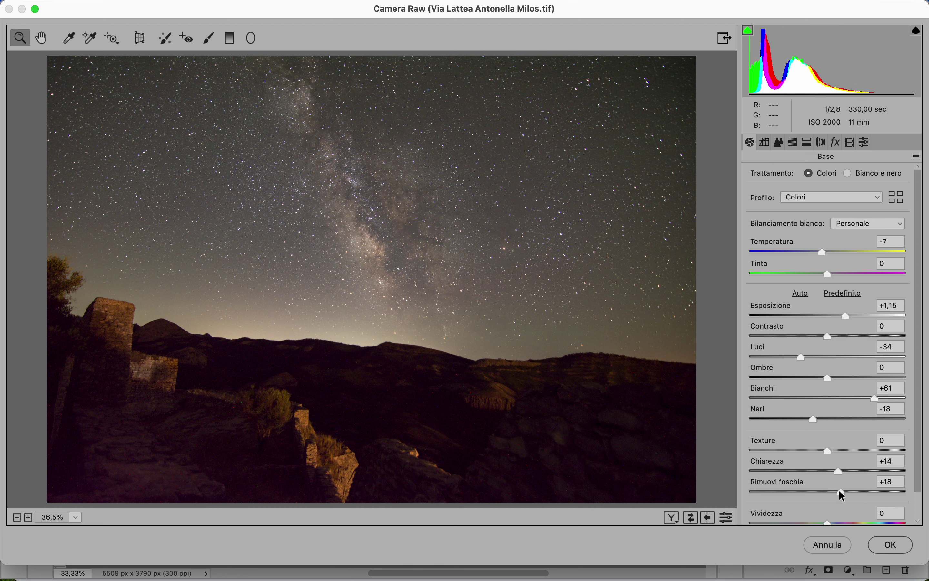
# Step: Boost the photo's colours by setting vibrance (Vividezza) to +28 and saturation (Saturazione) to +38
pyautogui.scroll(-2, 835, 490)
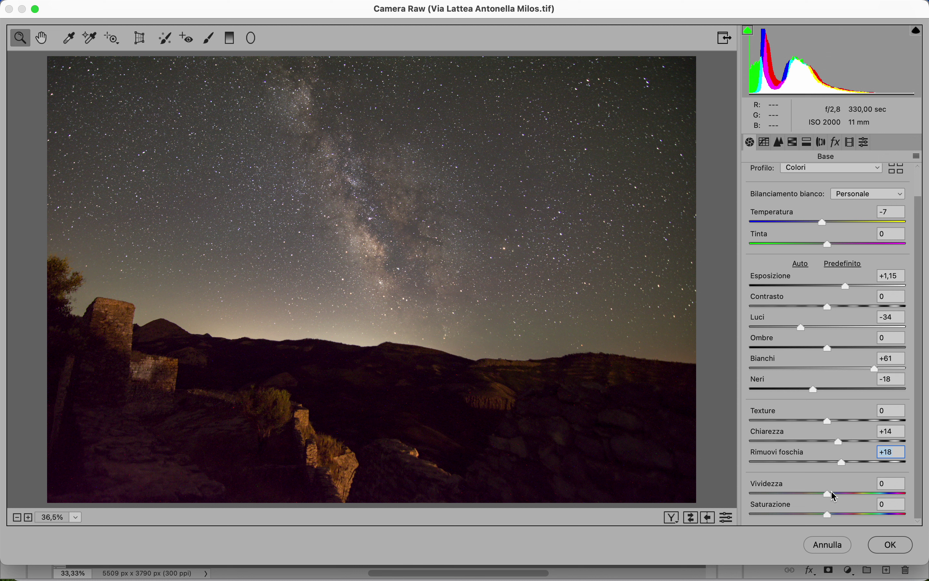
pyautogui.moveTo(827, 493); pyautogui.dragTo(874, 498)
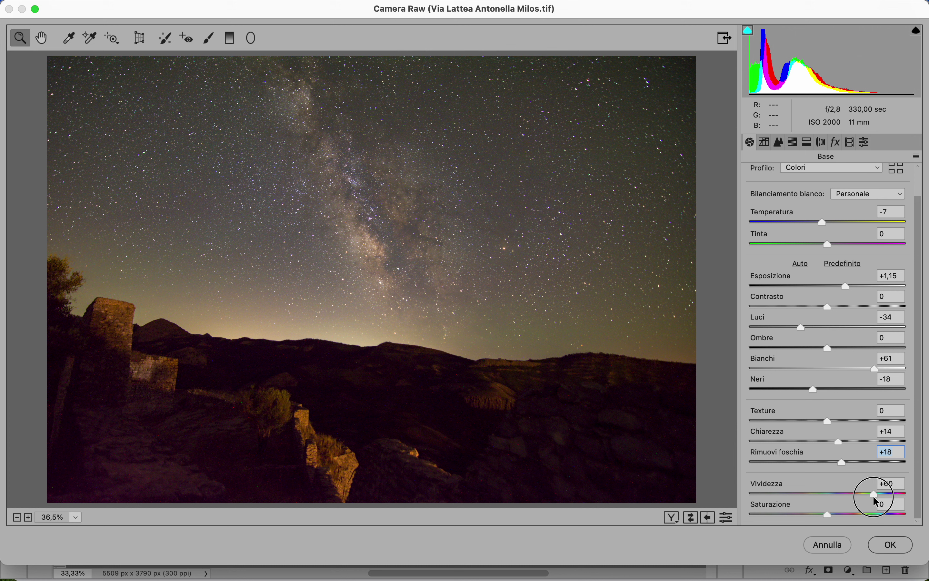
pyautogui.moveTo(874, 497); pyautogui.dragTo(863, 515)
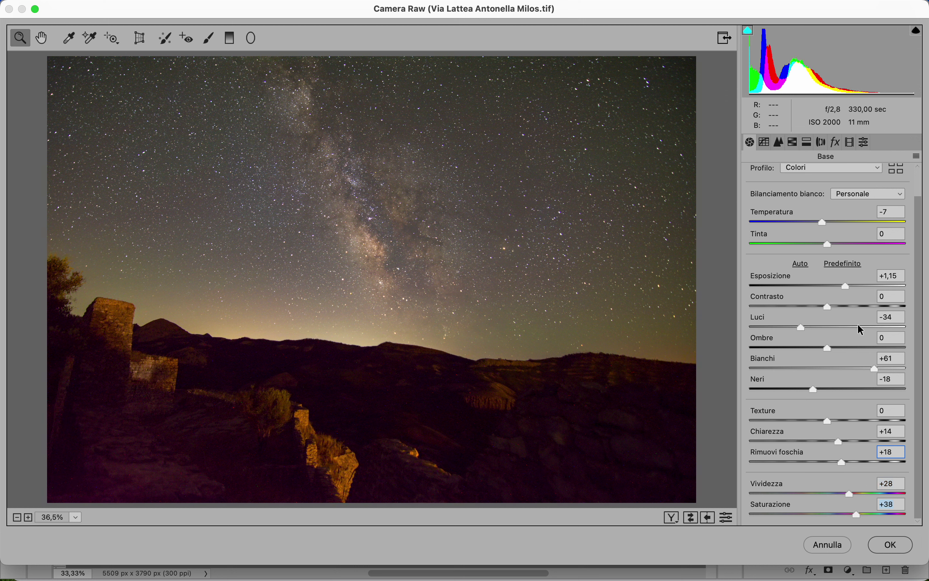
# Step: Shift the tint (Tinta) to +4 and lower the highlights (Luci) to -76, checking the Milky Way core at 200%
pyautogui.moveTo(828, 244); pyautogui.dragTo(832, 246)
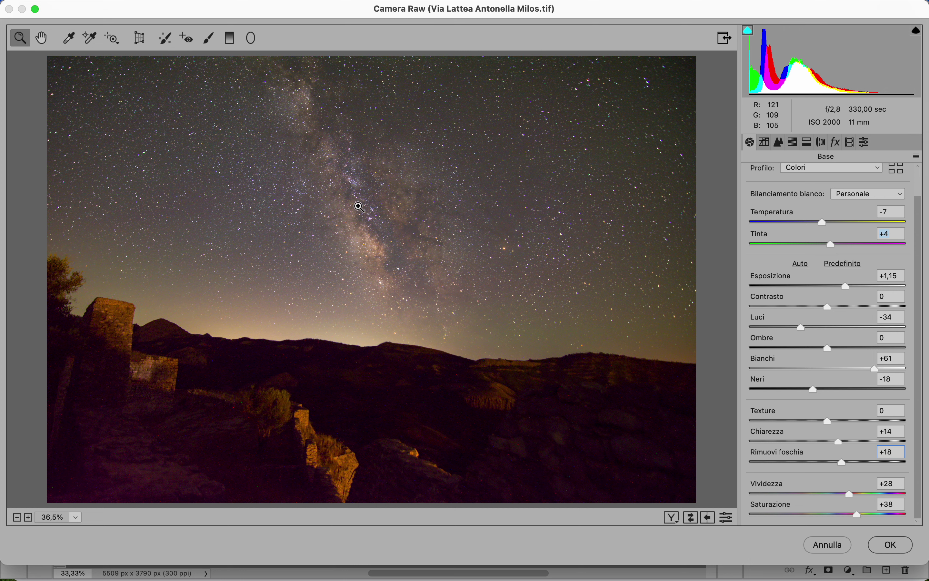
pyautogui.click(376, 231)
pyautogui.click(377, 232)
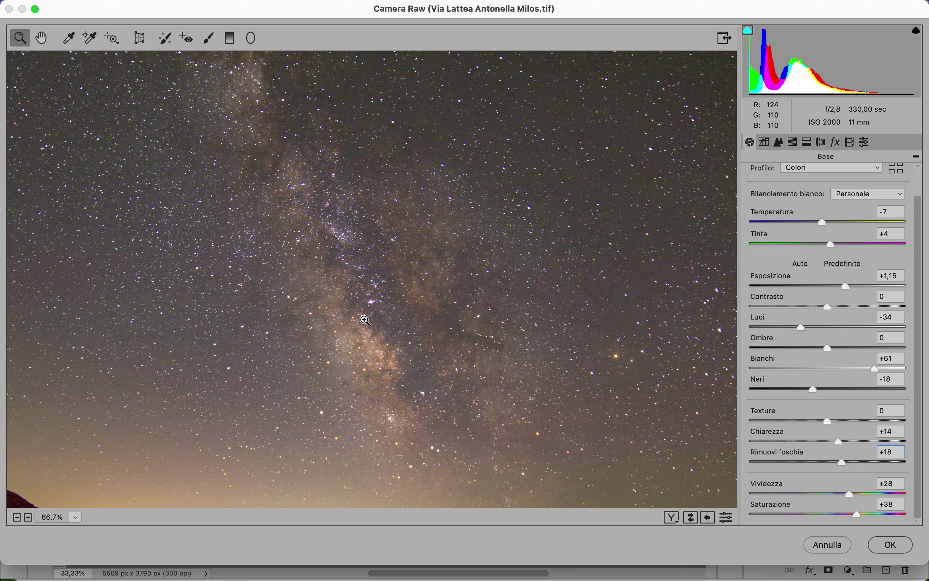
pyautogui.click(392, 223)
pyautogui.click(403, 212)
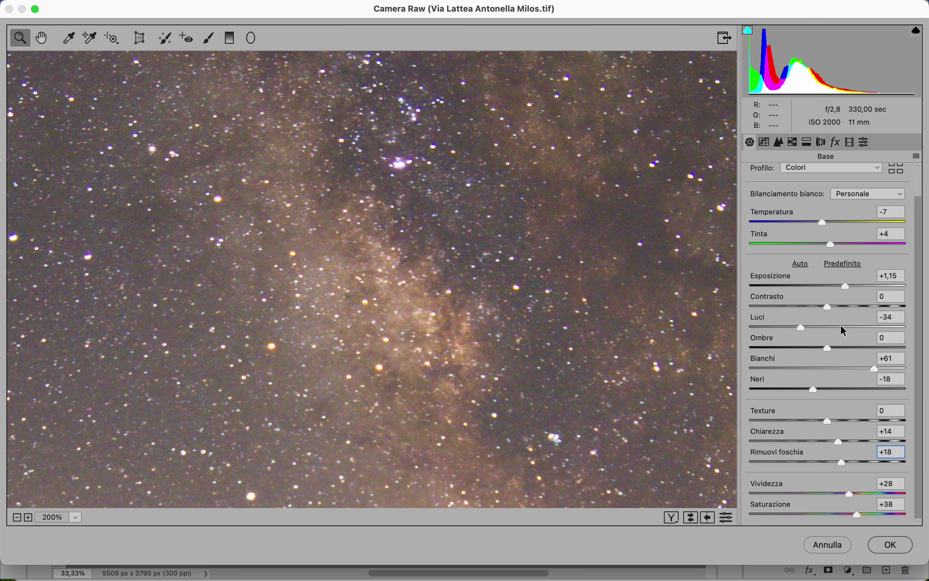
pyautogui.moveTo(805, 329); pyautogui.dragTo(772, 330)
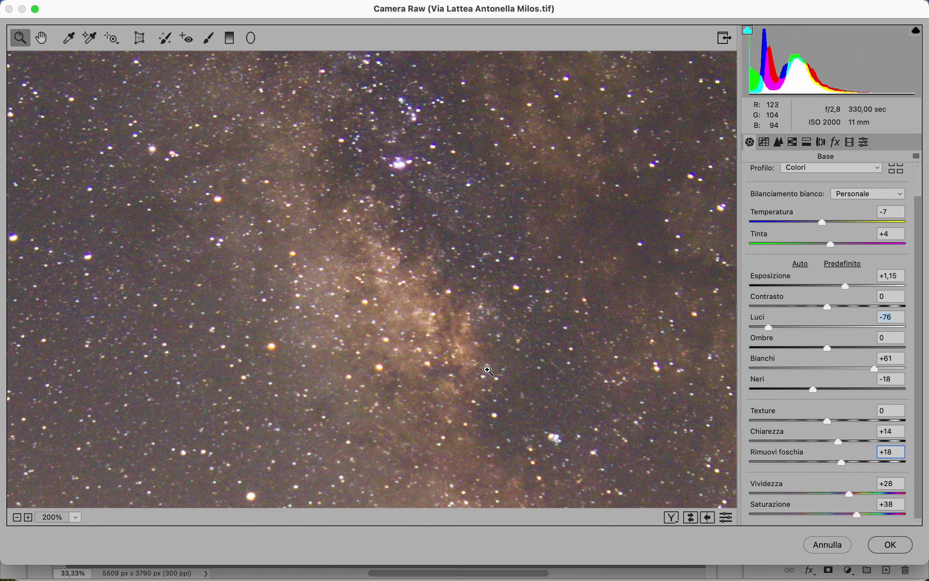
pyautogui.press('super+0')
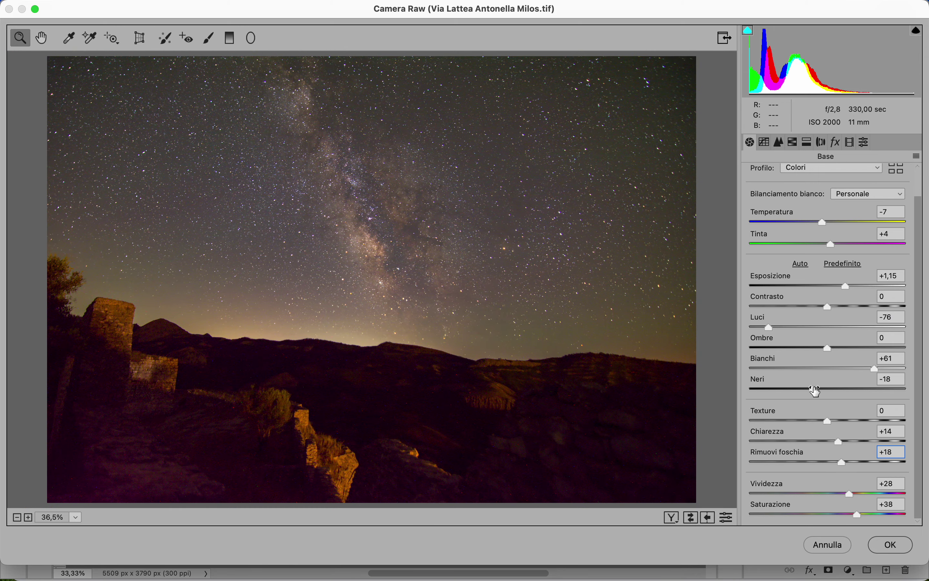
# Step: Try lowering the blacks (Neri) to -87, and undo that change
pyautogui.moveTo(812, 394); pyautogui.dragTo(760, 391)
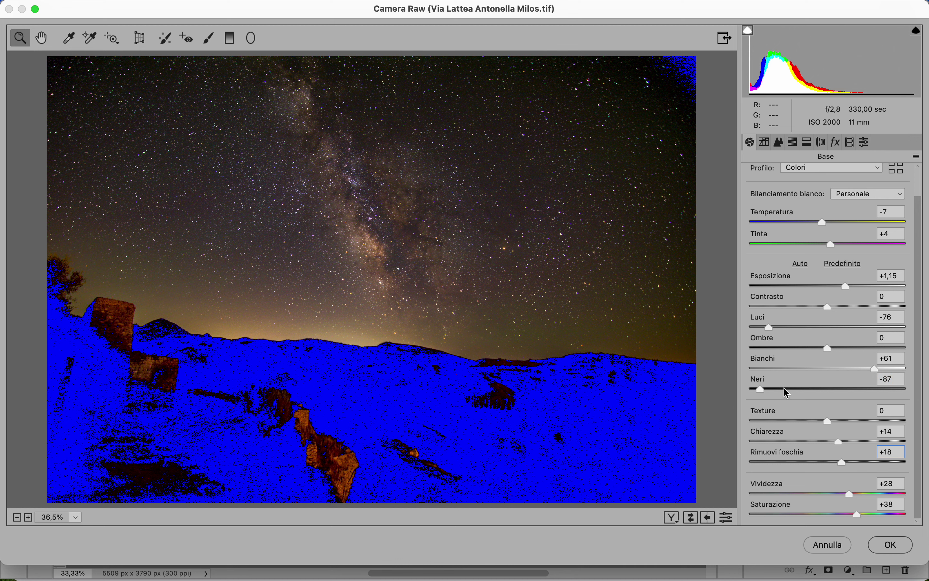
pyautogui.press('super+z')
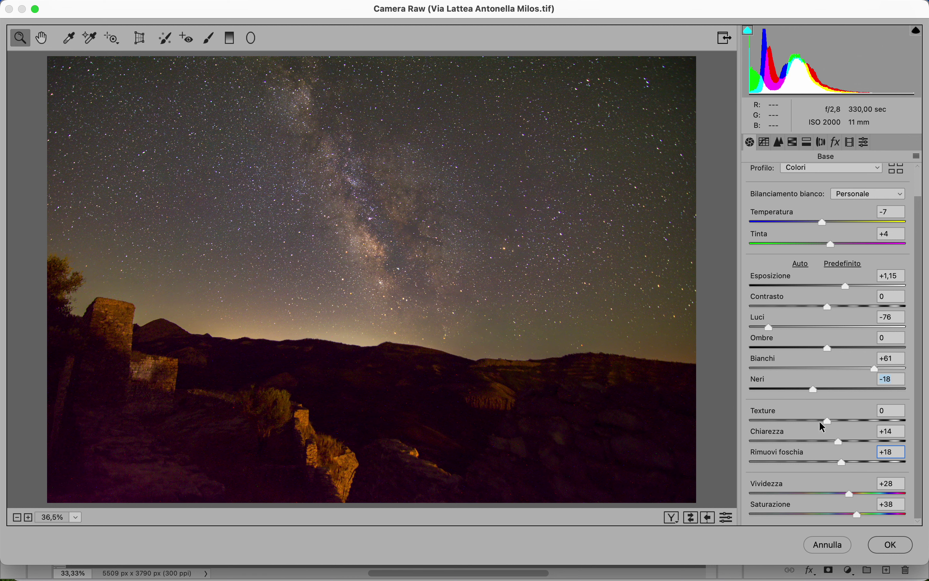
# Step: Open the lens corrections and examine the Milky Way's stars at 100% for purple fringing
pyautogui.click(778, 143)
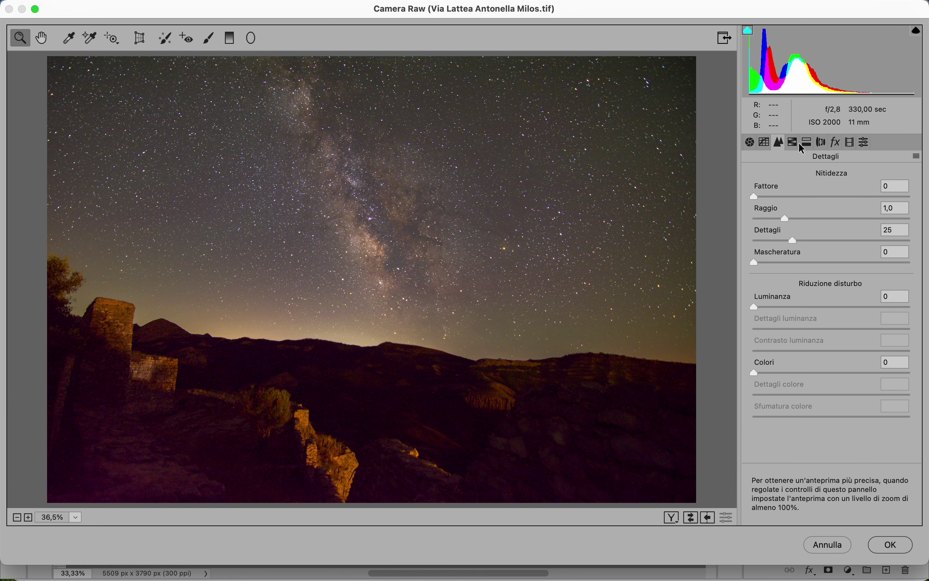
pyautogui.click(822, 143)
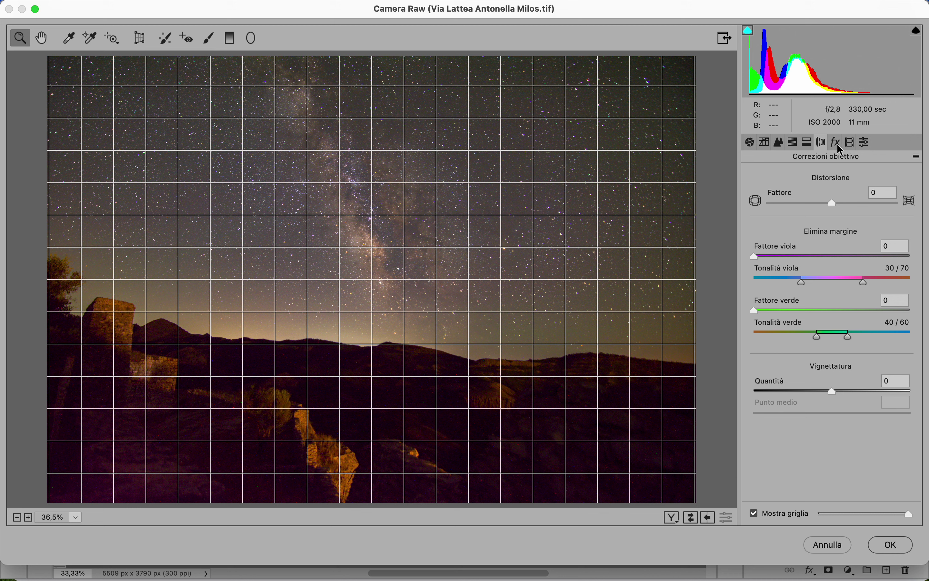
pyautogui.press('alt')
pyautogui.keyDown('alt'); pyautogui.click(402, 251); pyautogui.keyUp('alt')
pyautogui.press('alt')
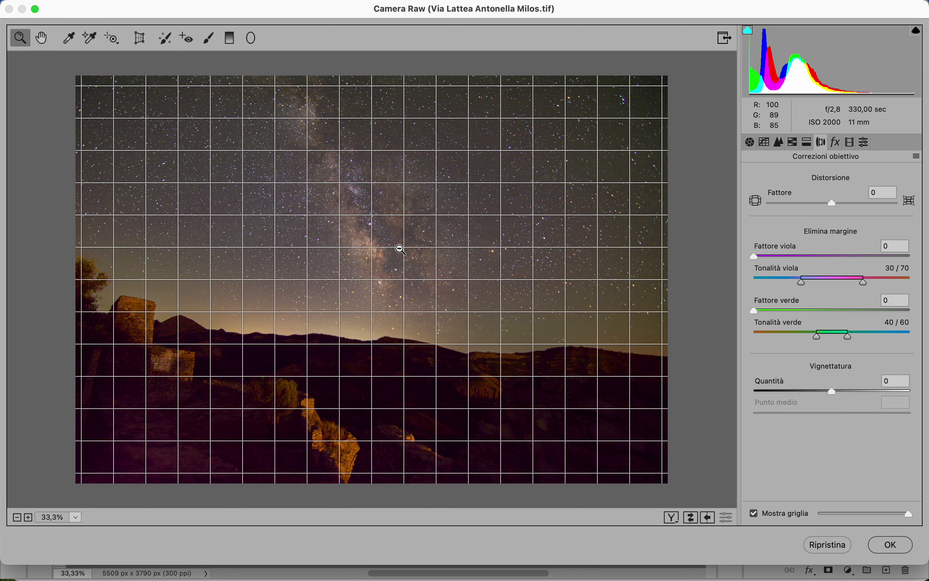
pyautogui.keyDown('alt'); pyautogui.click(400, 249); pyautogui.keyUp('alt')
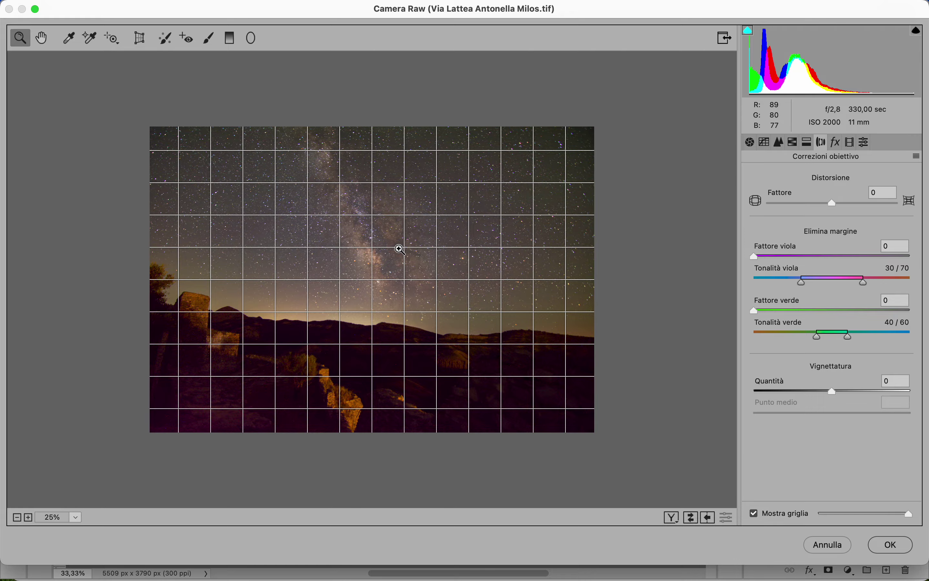
pyautogui.click(400, 249)
pyautogui.click(400, 249)
pyautogui.click(399, 248)
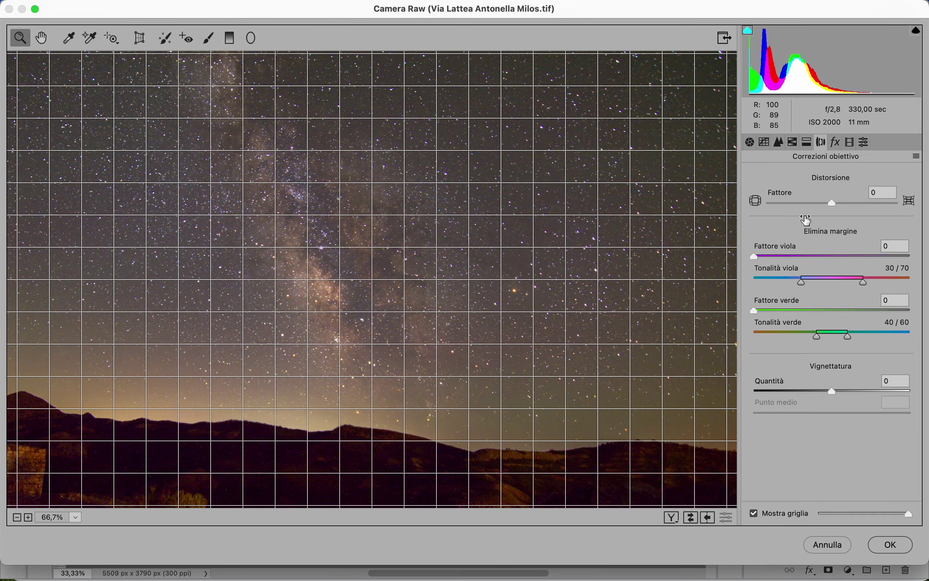
pyautogui.press('super+plus')
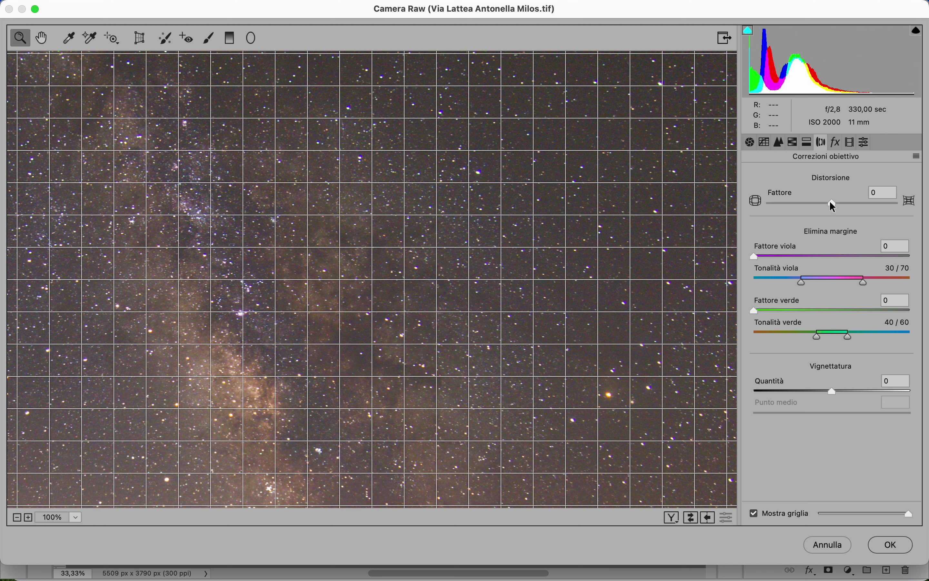
pyautogui.click(755, 256)
pyautogui.moveTo(755, 256)
pyautogui.mouseDown()
pyautogui.moveTo(897, 270)
pyautogui.moveTo(914, 263)
pyautogui.moveTo(806, 277)
pyautogui.moveTo(687, 273)
pyautogui.moveTo(878, 280)
pyautogui.moveTo(754, 269)
pyautogui.mouseUp()
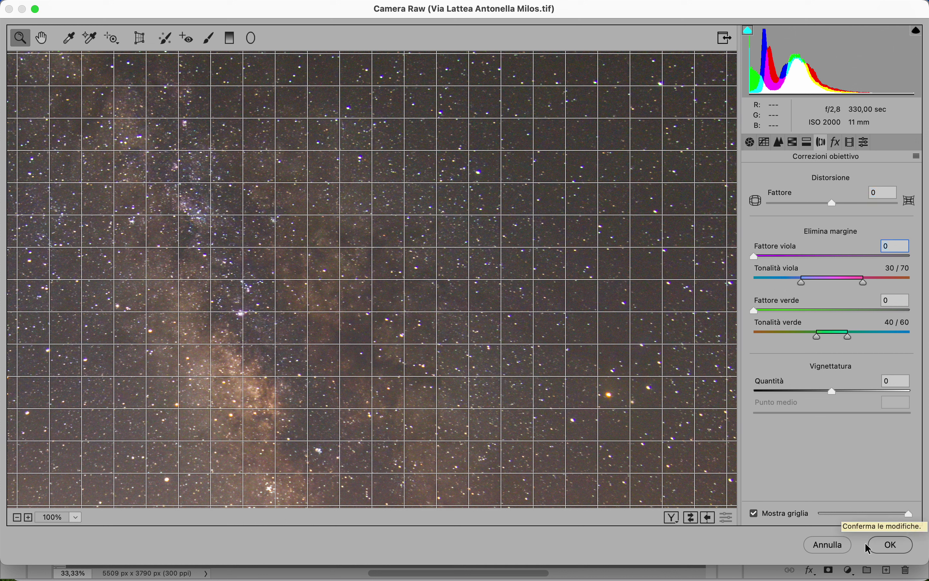
pyautogui.click(837, 143)
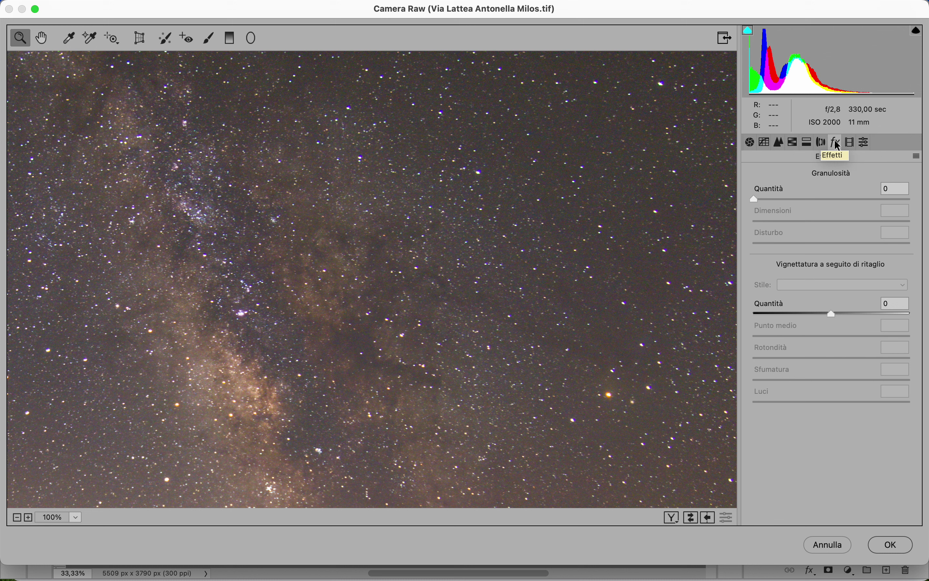
pyautogui.click(849, 143)
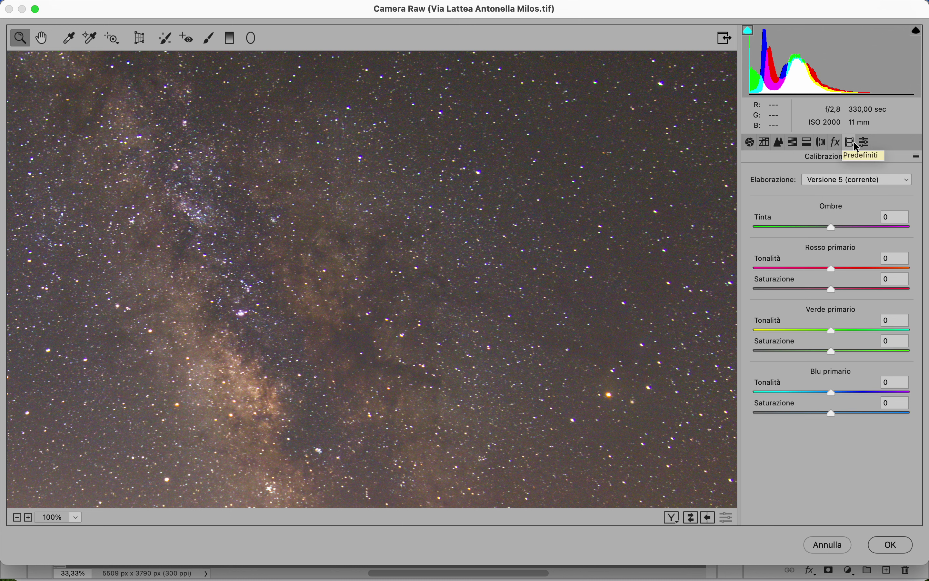
pyautogui.click(807, 145)
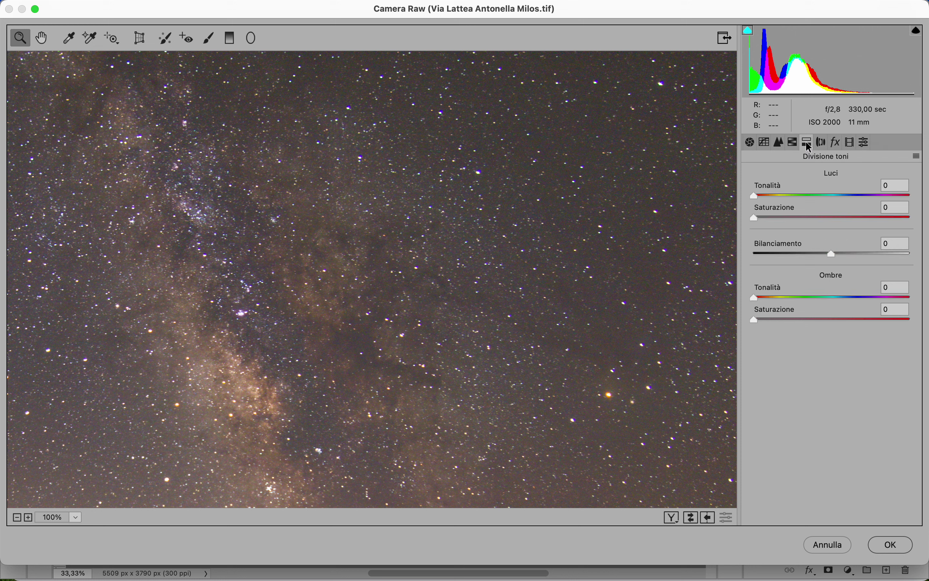
pyautogui.click(798, 144)
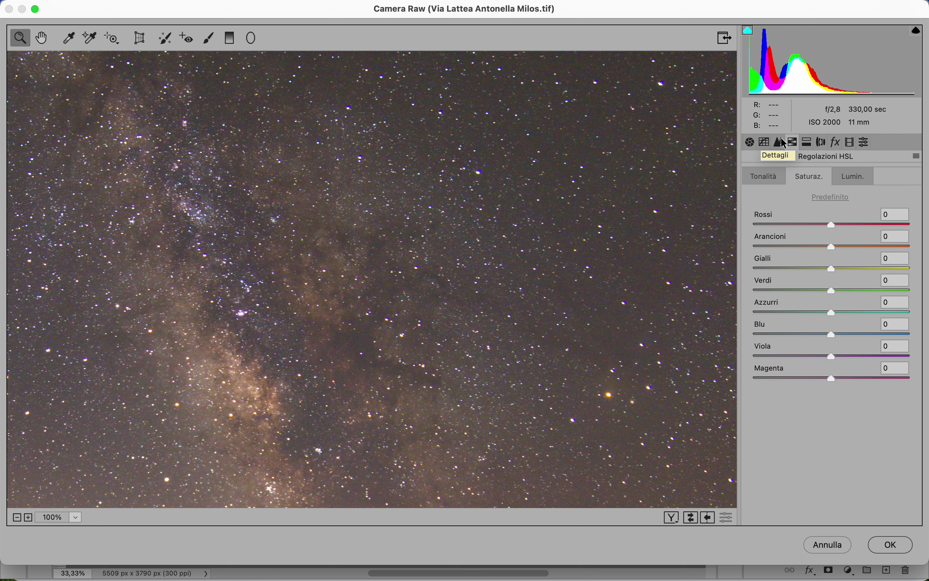
pyautogui.click(781, 139)
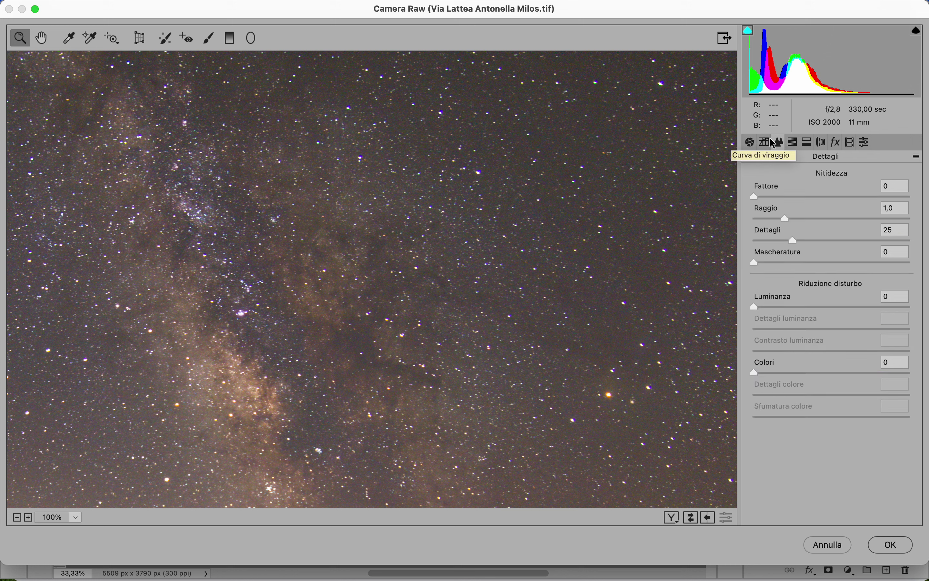
pyautogui.click(766, 139)
pyautogui.click(755, 143)
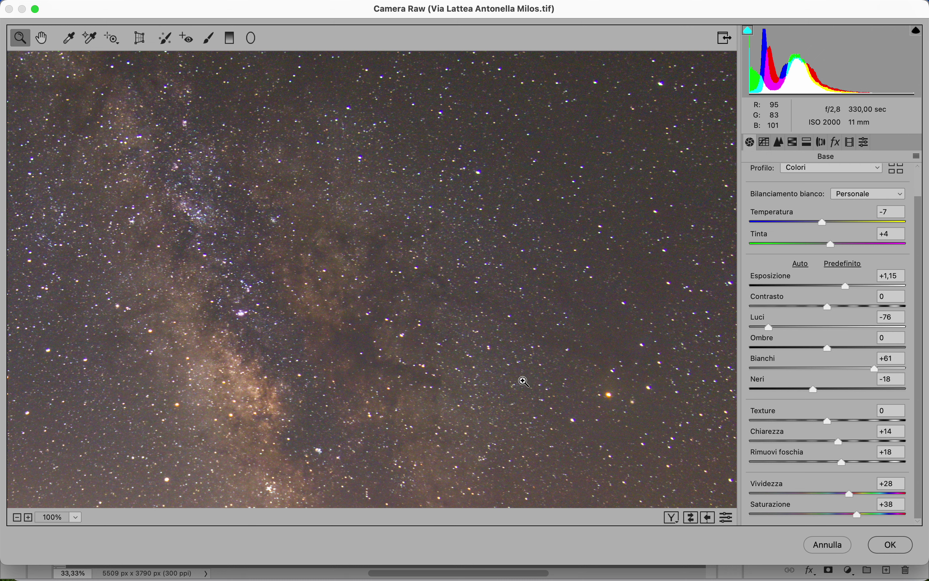
# Step: Apply the Camera Raw adjustments and compare the developed layer with the original background
pyautogui.press('super+0')
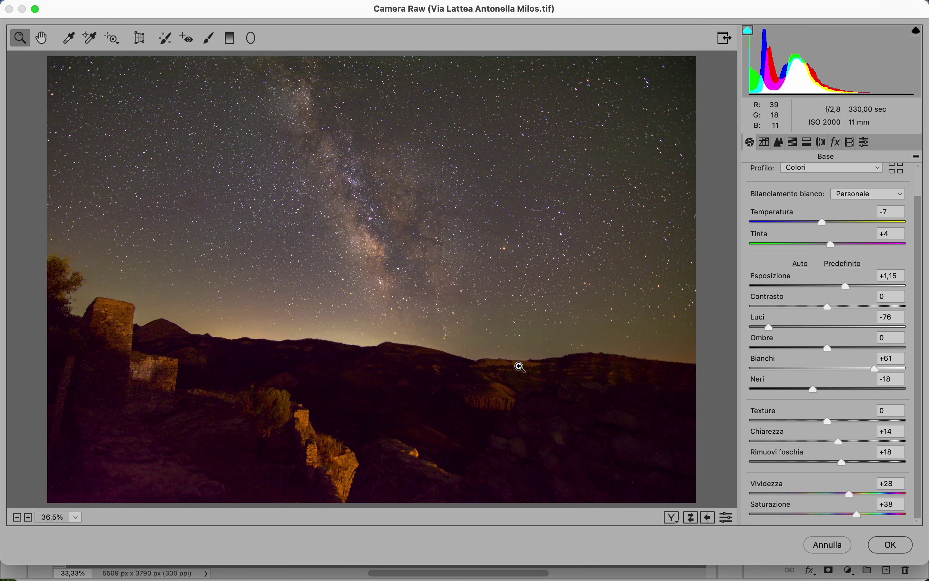
pyautogui.click(884, 542)
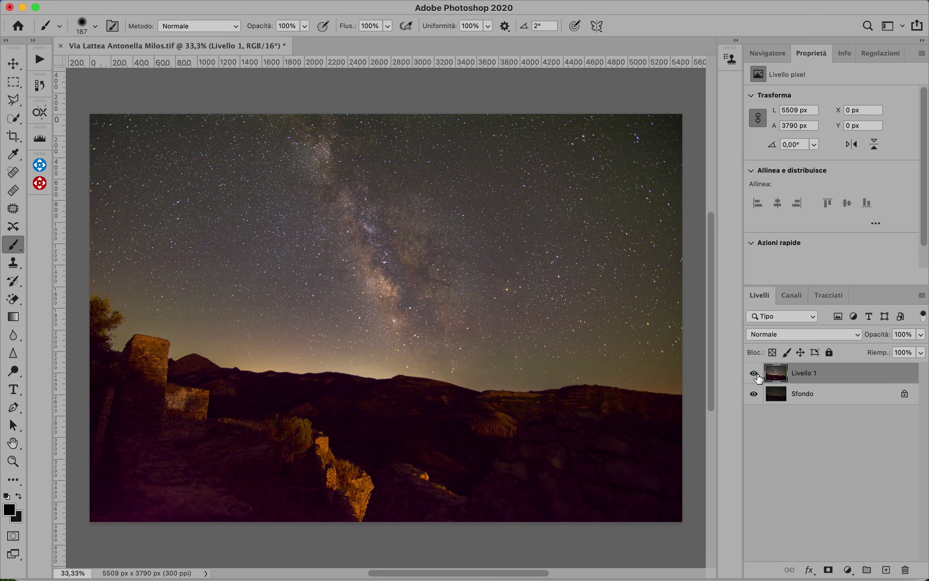
pyautogui.click(755, 374)
pyautogui.click(755, 374)
# Step: Add a selective colour adjustment layer and set its greens (Verdi) to Magenta +100%, Giallo -100% and Nero +100%, also raising Cyan
pyautogui.click(849, 573)
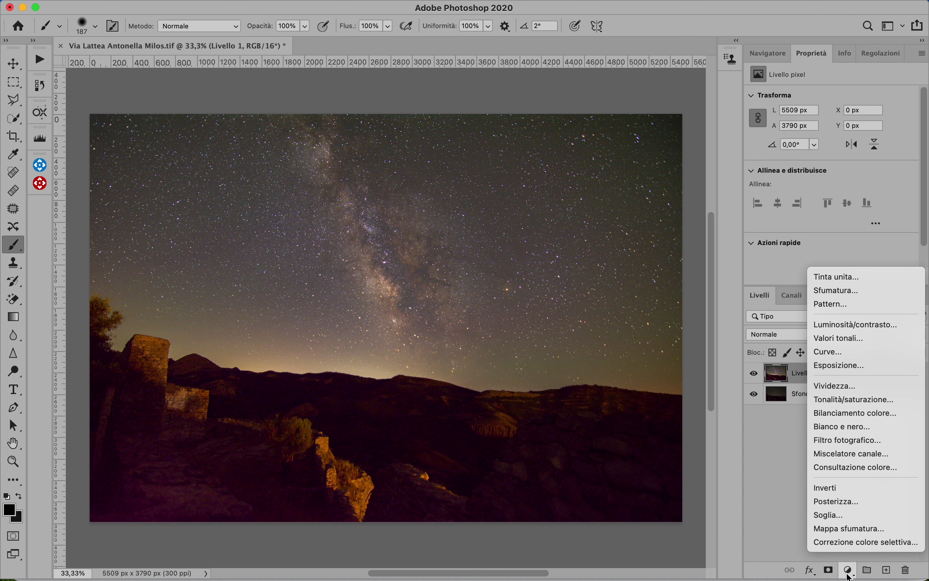
pyautogui.click(869, 542)
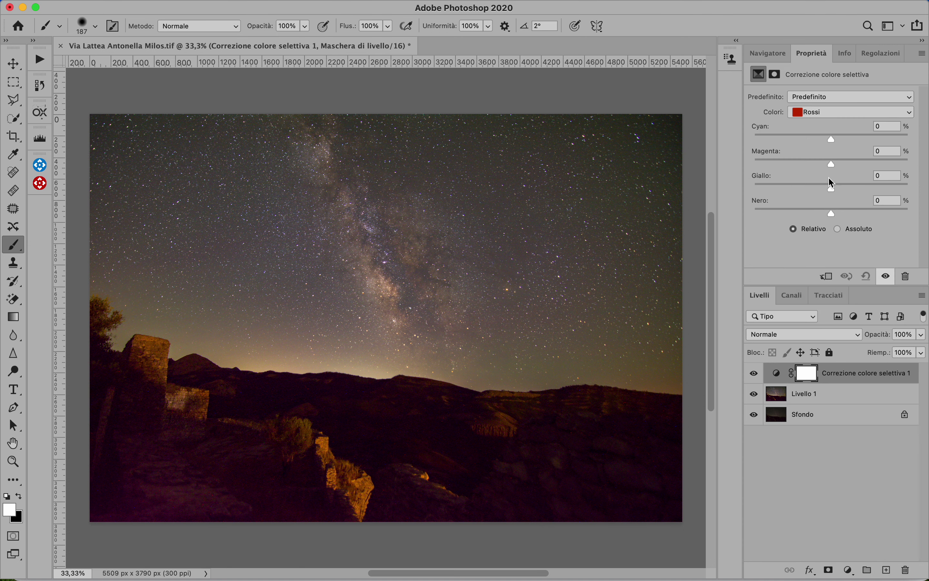
pyautogui.click(834, 113)
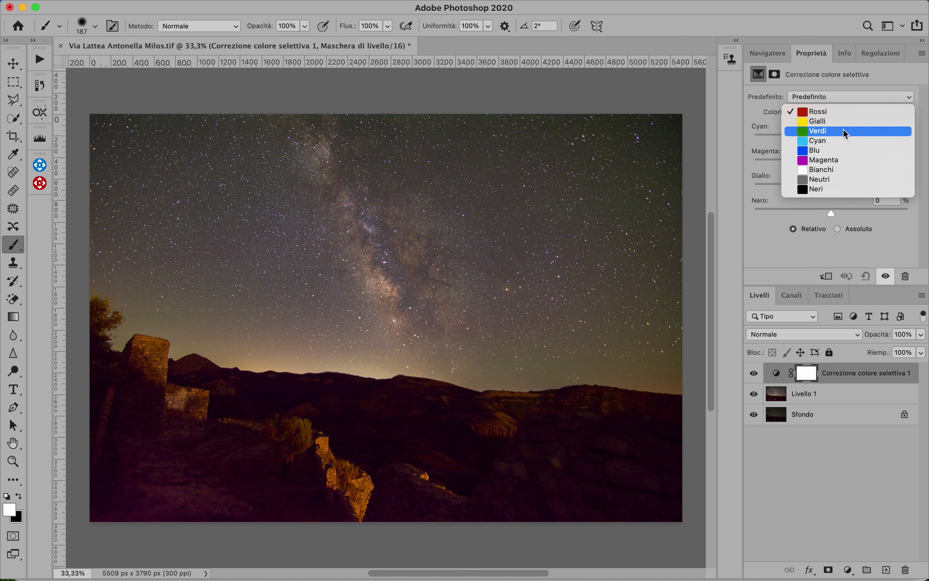
pyautogui.click(844, 131)
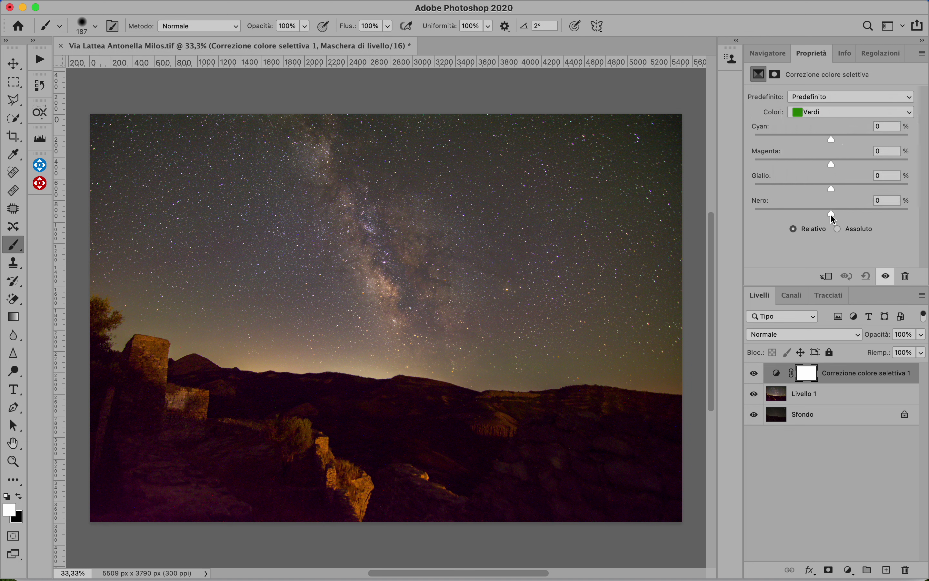
pyautogui.moveTo(831, 214); pyautogui.dragTo(837, 214)
pyautogui.moveTo(923, 214); pyautogui.dragTo(927, 214)
pyautogui.moveTo(832, 164); pyautogui.dragTo(926, 175)
pyautogui.moveTo(830, 190); pyautogui.dragTo(713, 199)
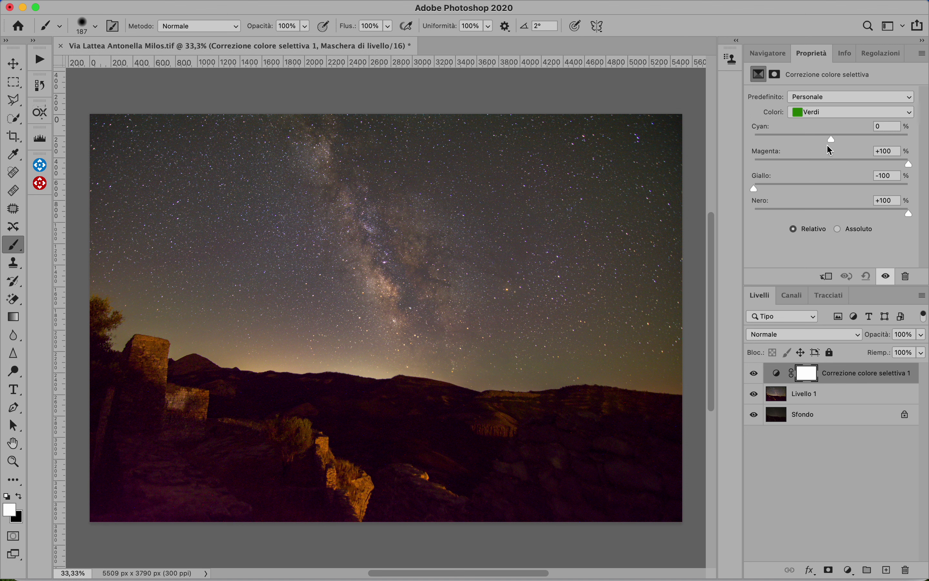
pyautogui.moveTo(831, 142); pyautogui.dragTo(928, 155)
# Step: Set black (Nero) to +100% for the Cyan range of the selective colour adjustment
pyautogui.click(836, 113)
pyautogui.click(839, 122)
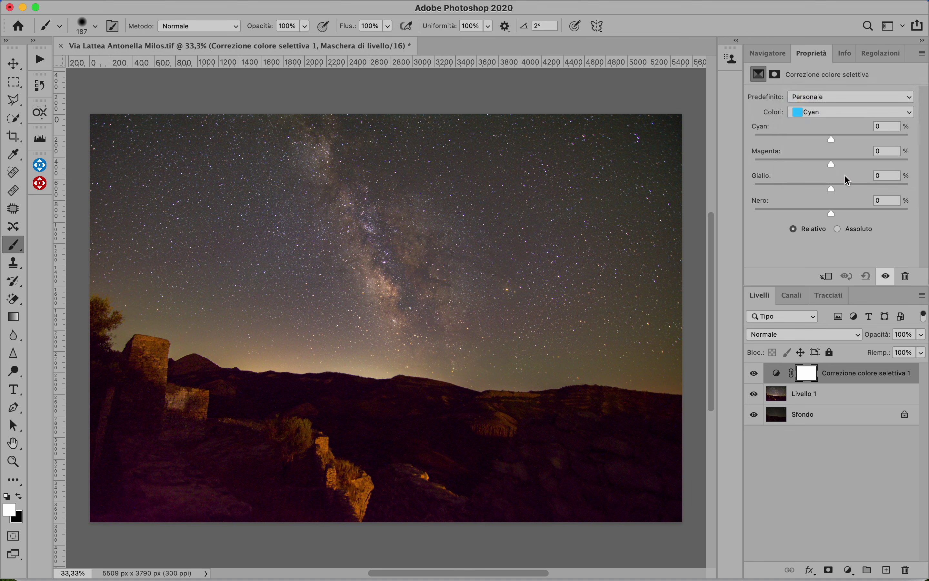
pyautogui.moveTo(832, 216); pyautogui.dragTo(923, 219)
# Step: Compare the sky and stars with and without the selective colour layer, both close up and in the whole image
pyautogui.scroll(5, 449, 278)
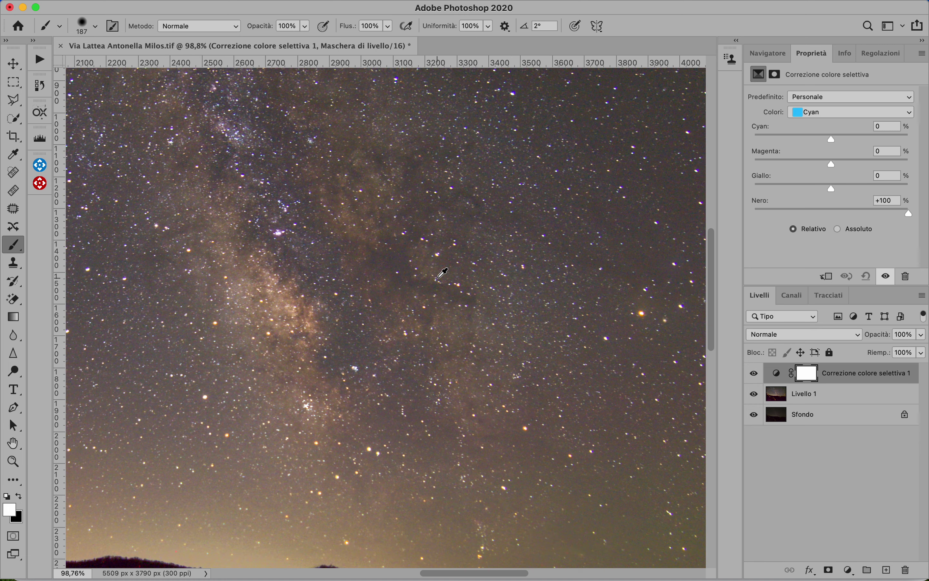
pyautogui.scroll(-2, 443, 273)
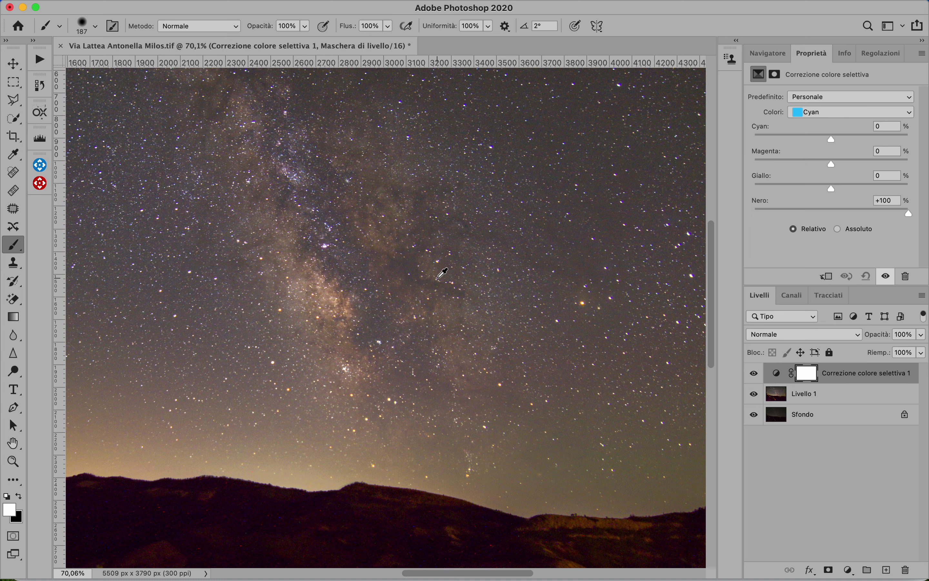
pyautogui.scroll(-4, 444, 274)
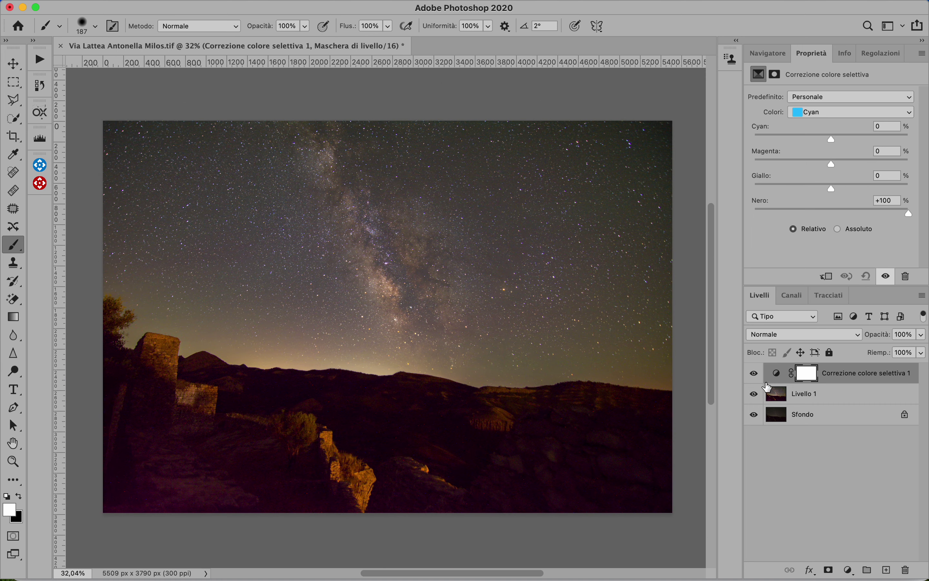
pyautogui.click(755, 373)
pyautogui.click(755, 374)
pyautogui.click(755, 375)
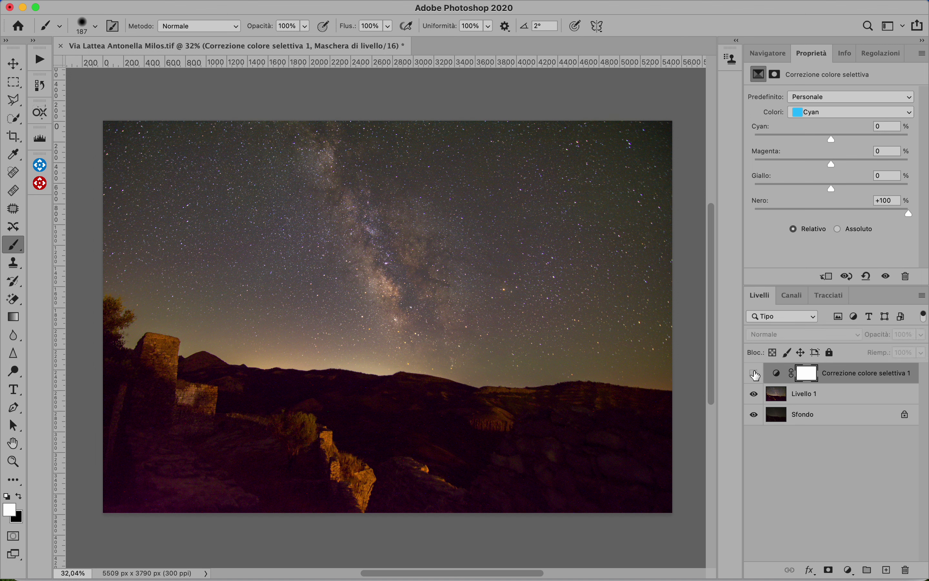
pyautogui.click(755, 374)
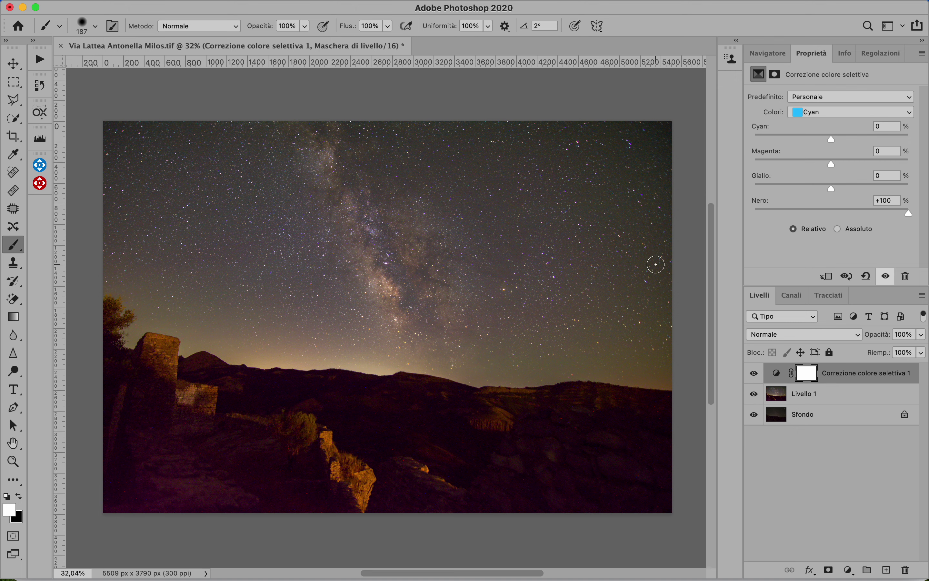
pyautogui.scroll(5, 655, 264)
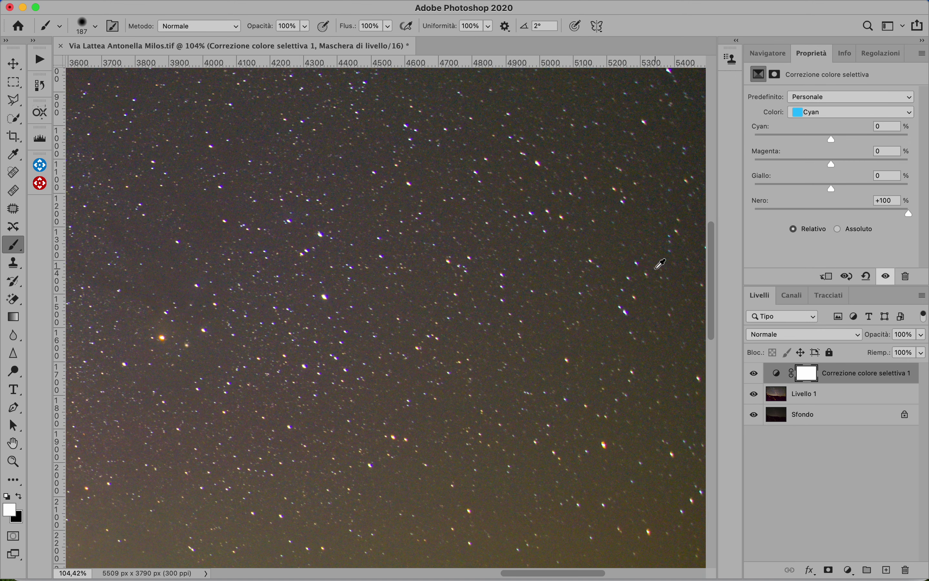
pyautogui.click(755, 375)
pyautogui.click(755, 375)
pyautogui.scroll(-5, 481, 315)
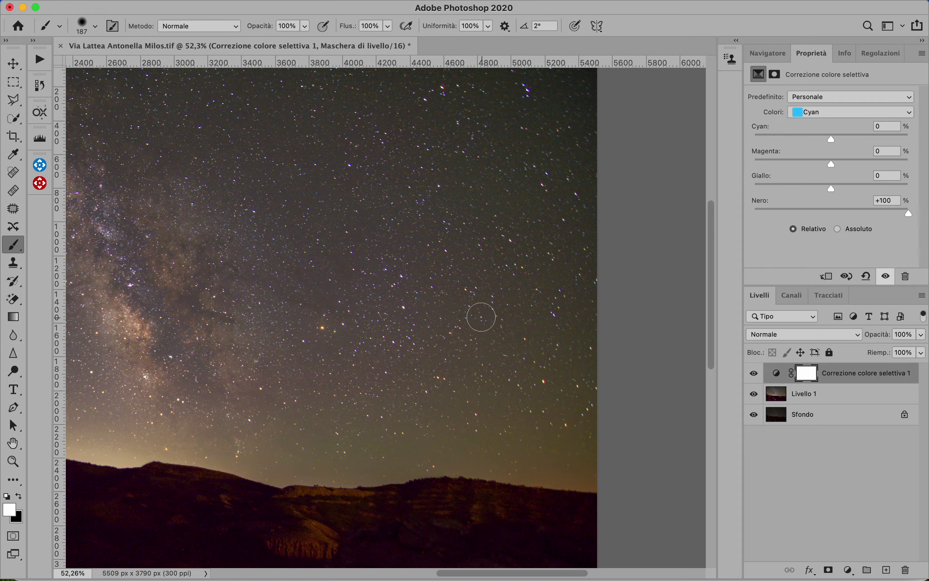
pyautogui.scroll(1, 454, 321)
pyautogui.moveTo(454, 322); pyautogui.dragTo(388, 358)
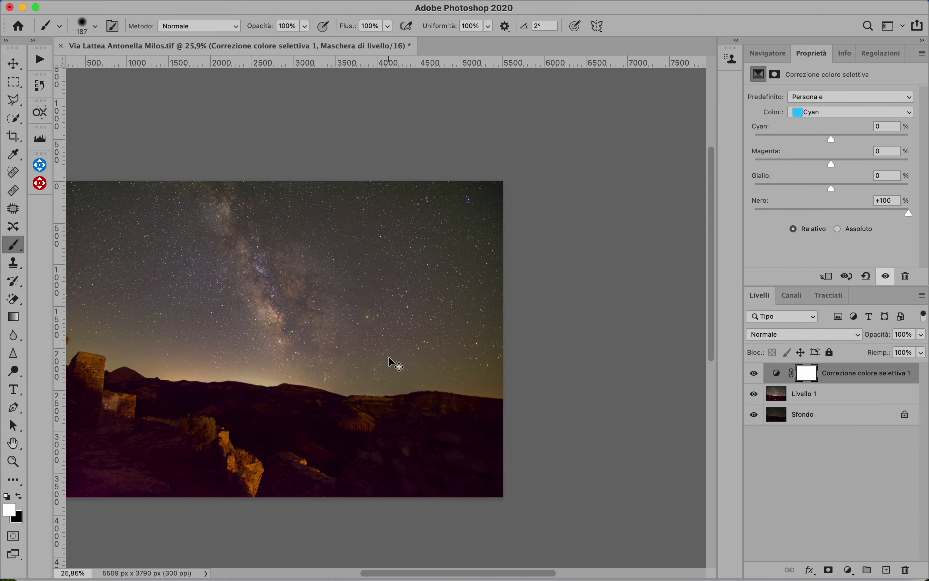
pyautogui.press('super+0')
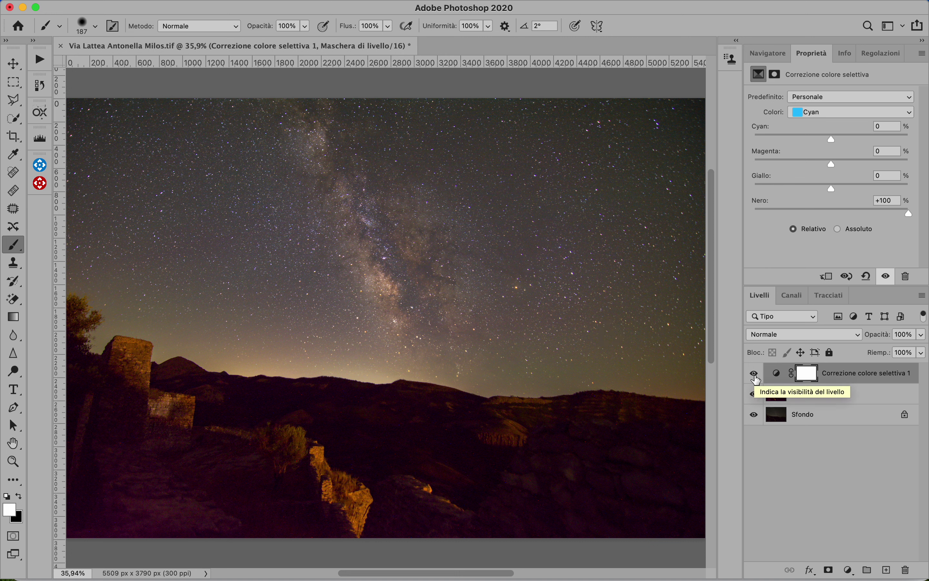
# Step: Fine-tune the neutrals (Neutri) of the selective colour adjustment, lowering yellow (Giallo) to about -11%
pyautogui.click(838, 111)
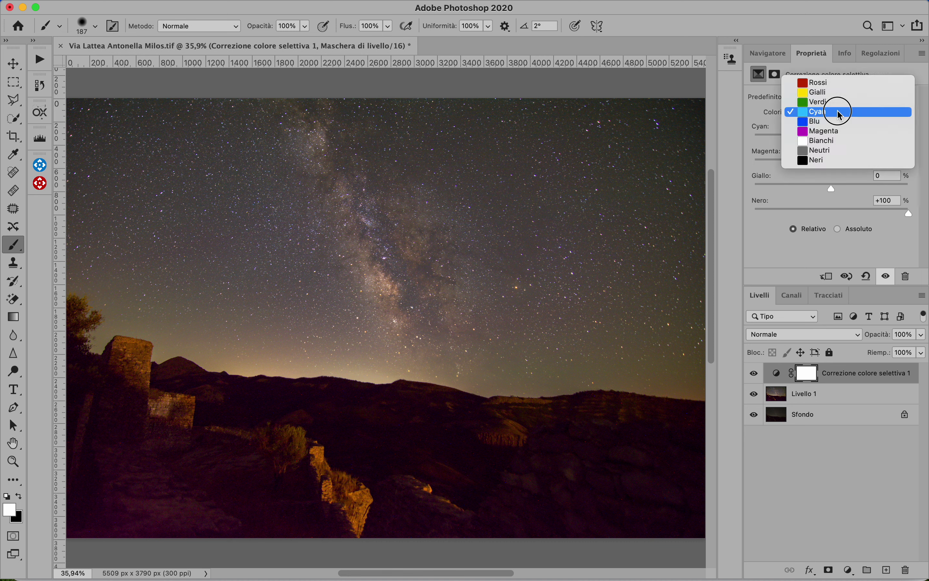
pyautogui.click(837, 150)
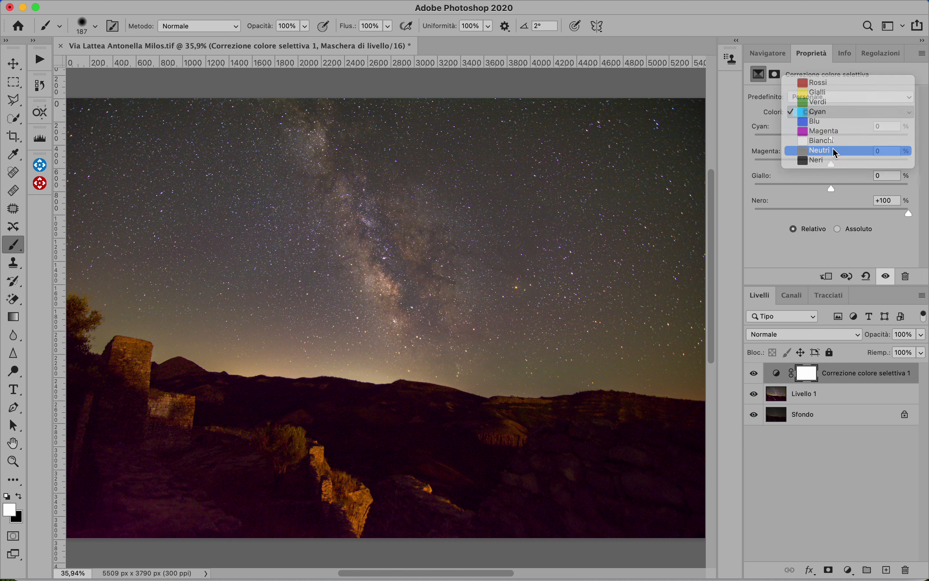
pyautogui.moveTo(832, 188); pyautogui.dragTo(822, 189)
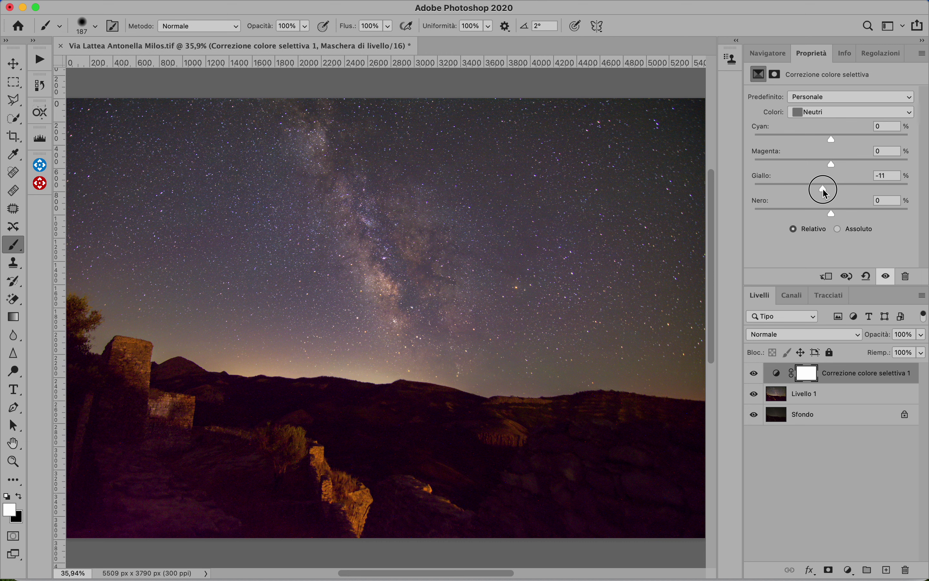
pyautogui.moveTo(823, 188); pyautogui.dragTo(837, 144)
# Step: Set the blacks (Neri) to Cyan +13% and Magenta +8%, and compare the image with and without the selective colour layer
pyautogui.click(839, 113)
pyautogui.click(840, 122)
pyautogui.moveTo(834, 187)
pyautogui.mouseDown()
pyautogui.moveTo(846, 184)
pyautogui.moveTo(828, 193)
pyautogui.mouseUp()
pyautogui.doubleClick(827, 191)
pyautogui.moveTo(833, 143); pyautogui.dragTo(839, 169)
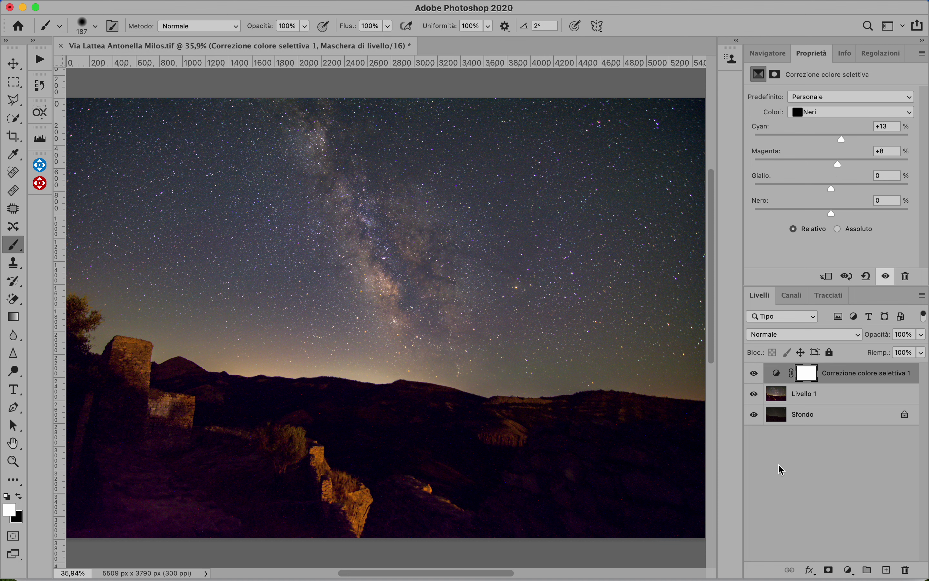
pyautogui.click(755, 373)
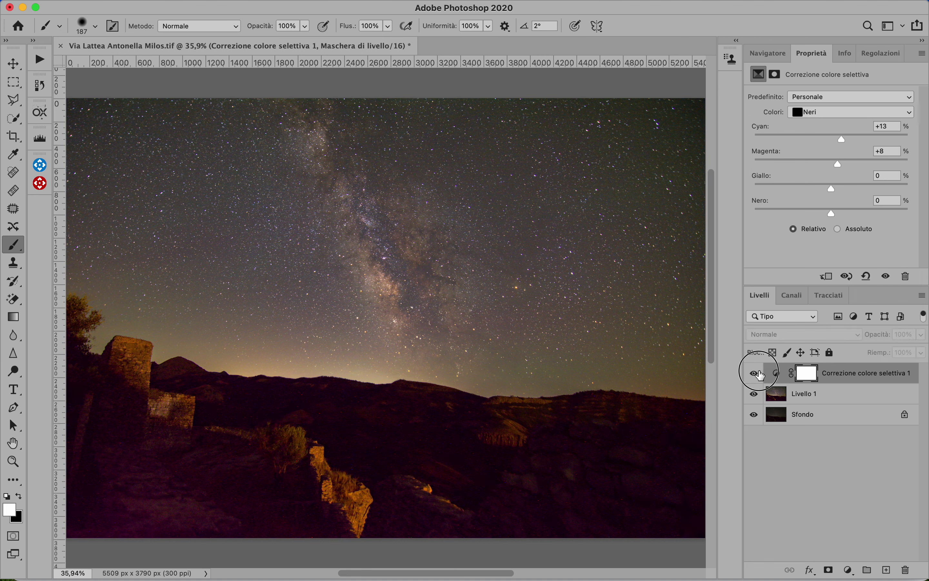
pyautogui.click(755, 374)
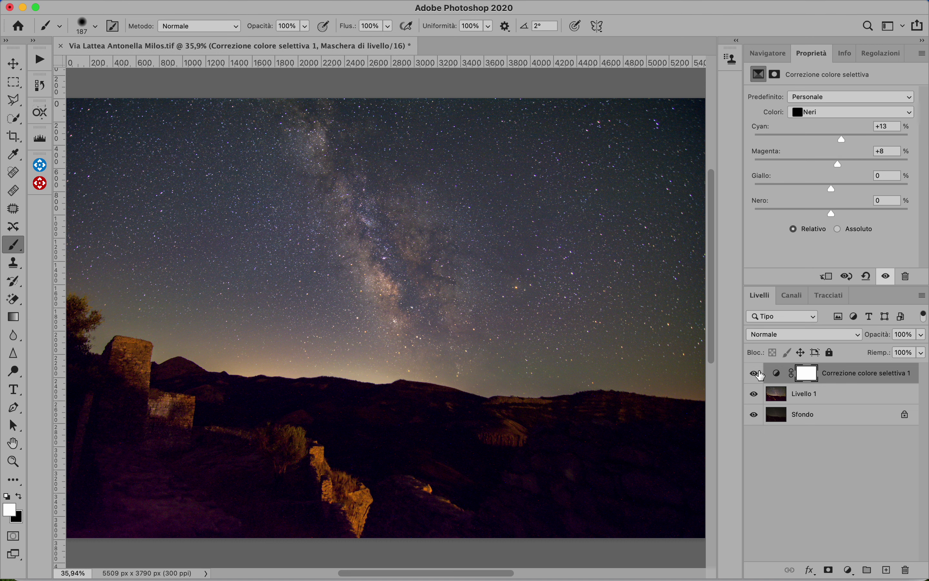
pyautogui.click(755, 374)
pyautogui.click(755, 373)
pyautogui.click(759, 374)
pyautogui.click(760, 374)
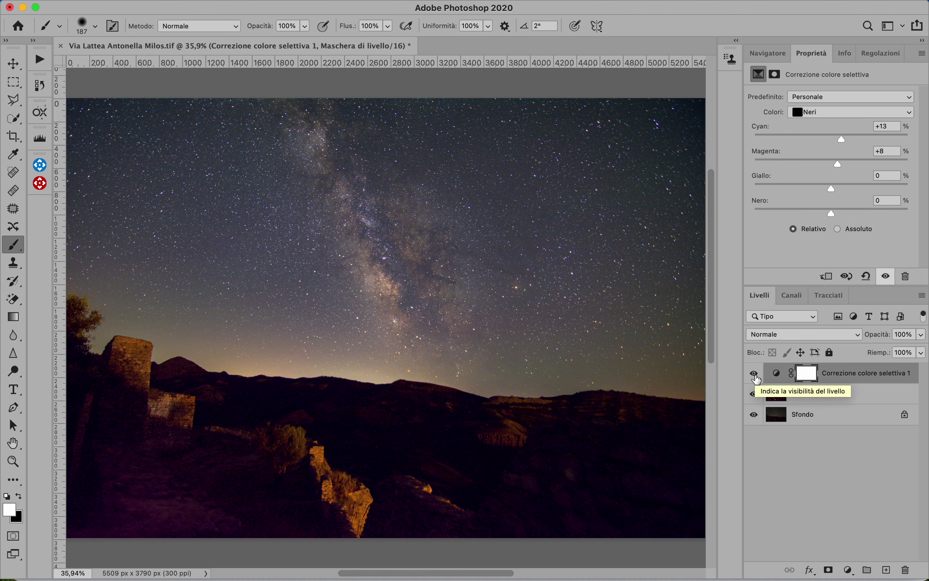
# Step: Stamp all visible layers into a new merged layer above the selective colour adjustment
pyautogui.click(775, 375)
pyautogui.moveTo(776, 376); pyautogui.dragTo(776, 376)
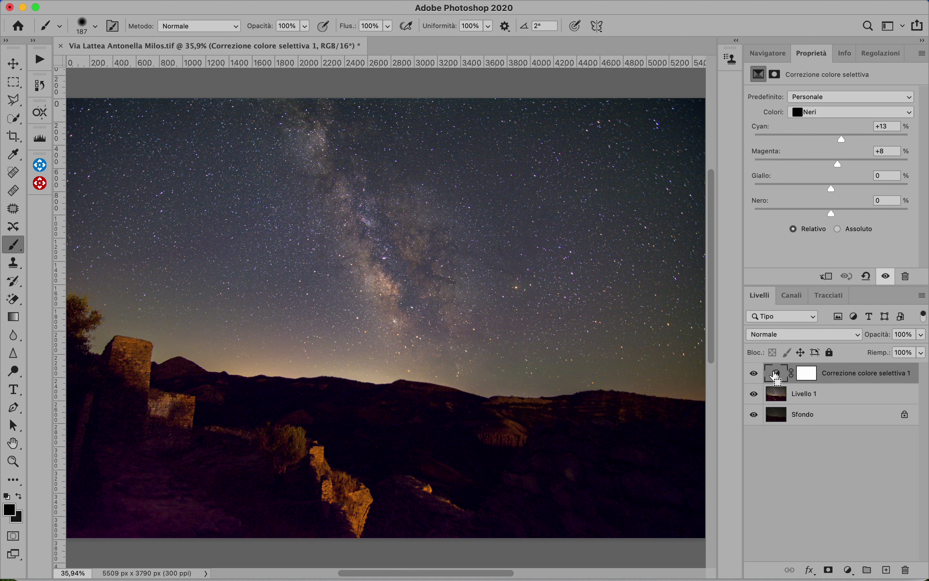
pyautogui.press('alt+shift+super+e')
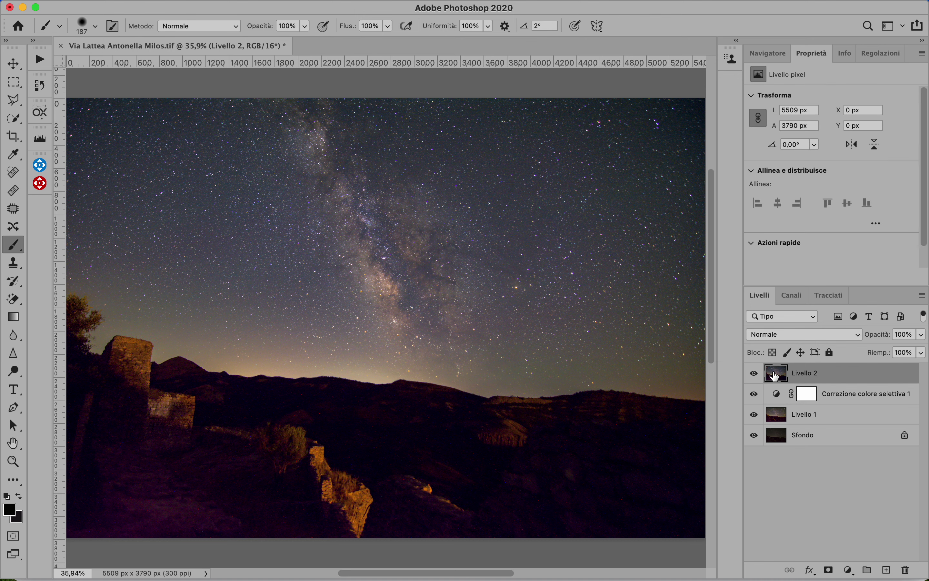
# Step: Open the merged layer in the Camera Raw filter and set the tint (Tinta) to +6 and the temperature (Temperatura) to -4
pyautogui.moveTo(422, 2)
pyautogui.click(352, 7)
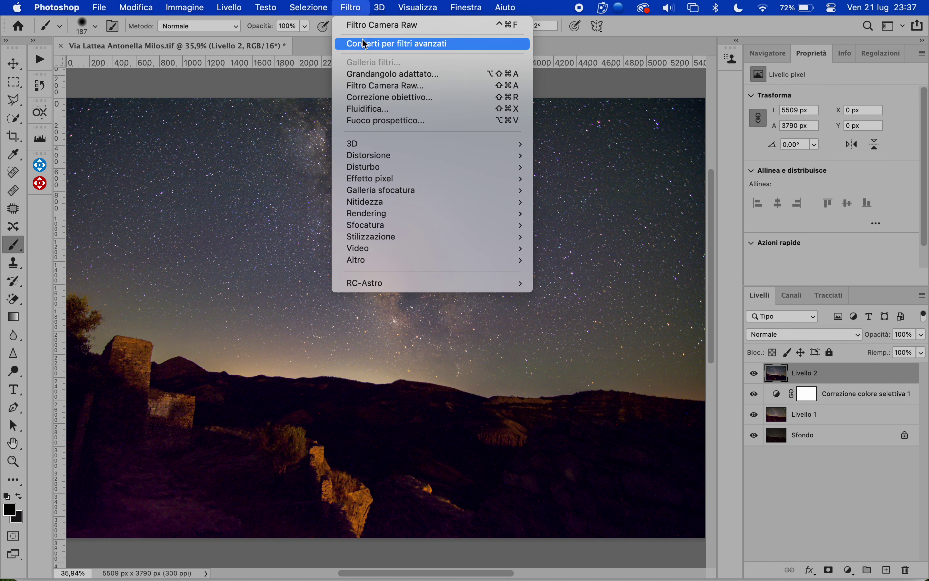
pyautogui.click(393, 87)
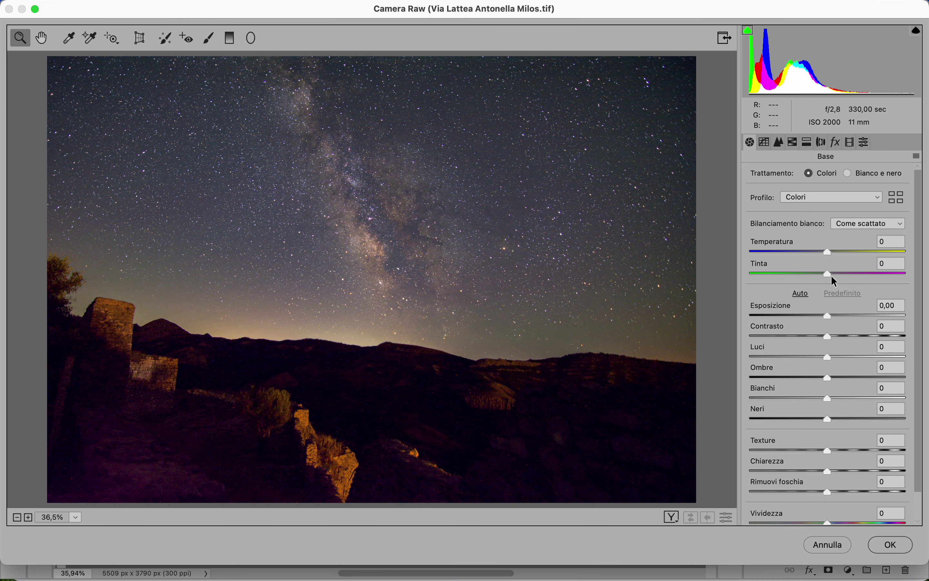
pyautogui.moveTo(832, 276); pyautogui.dragTo(828, 255)
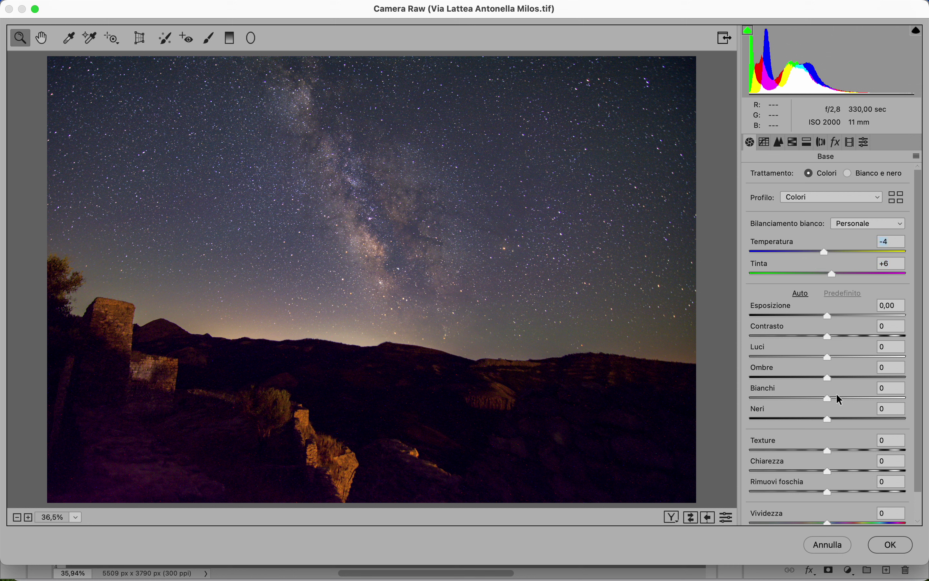
# Step: Set the whites (Bianchi) to +18, the blacks (Neri) to -11 and dehaze (Rimuovi foschia) to +8
pyautogui.moveTo(841, 396); pyautogui.dragTo(844, 396)
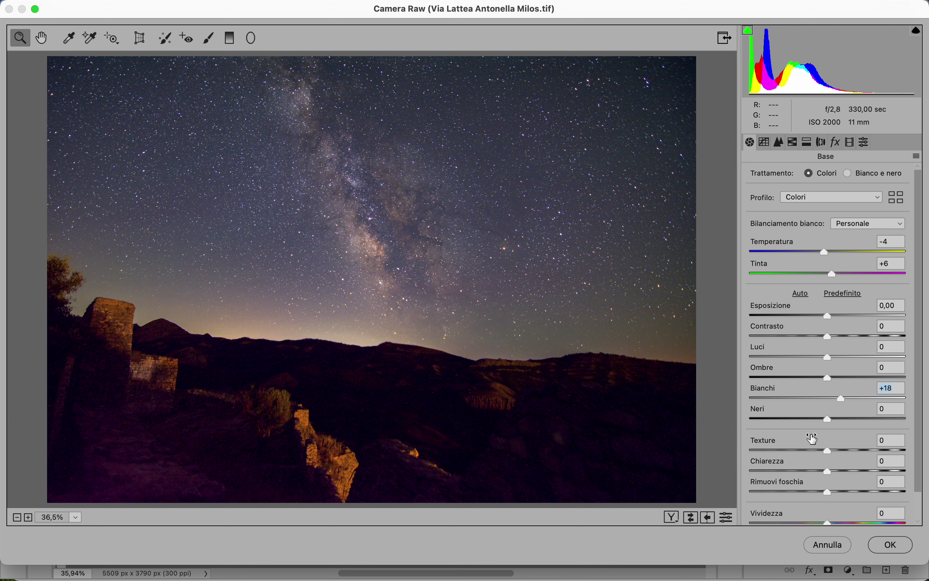
pyautogui.moveTo(828, 418); pyautogui.dragTo(821, 418)
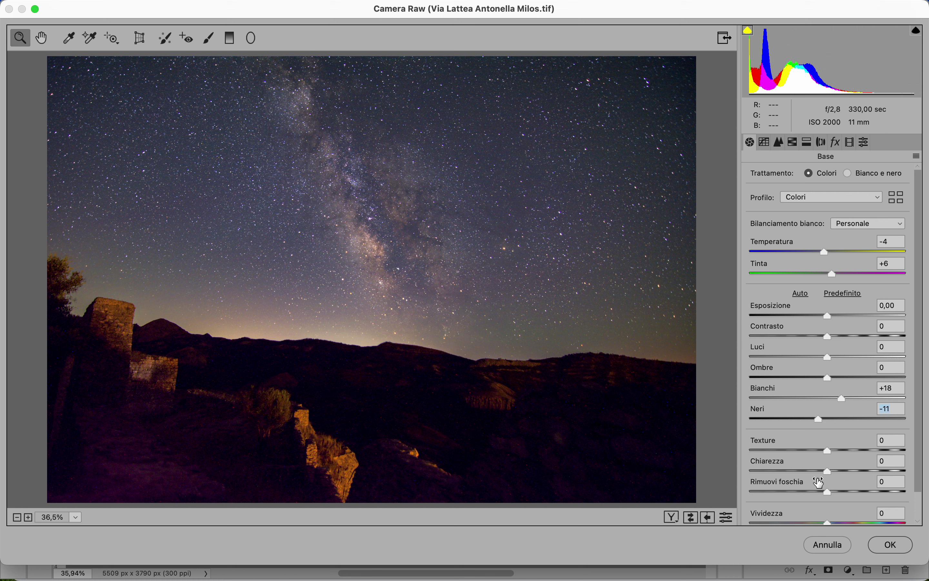
pyautogui.moveTo(836, 471); pyautogui.dragTo(850, 471)
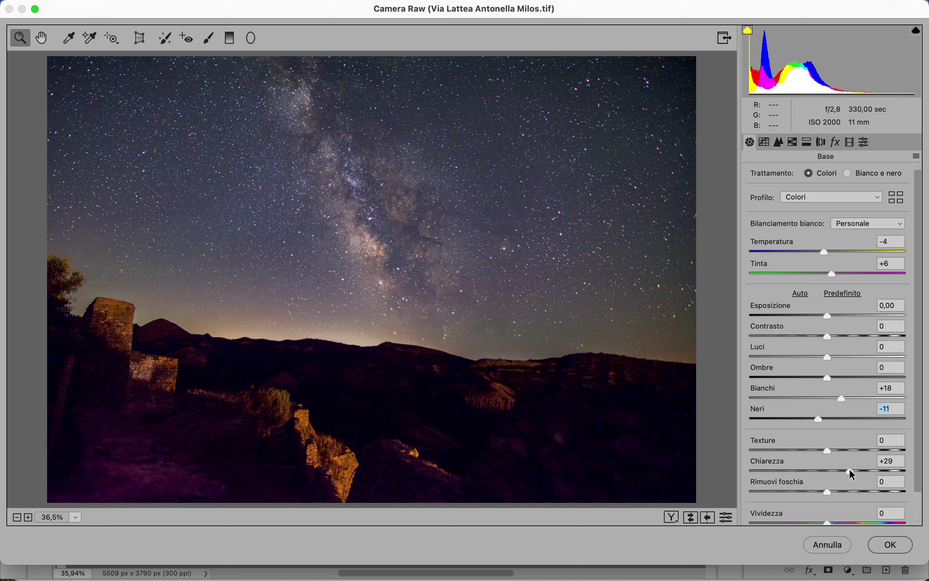
pyautogui.doubleClick(851, 472)
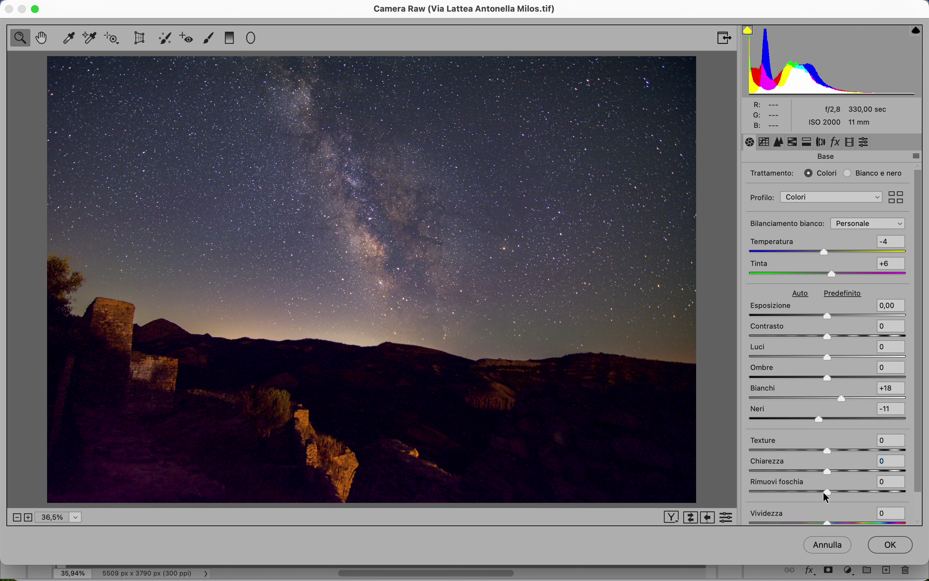
pyautogui.moveTo(829, 497)
pyautogui.mouseDown()
pyautogui.moveTo(856, 497)
pyautogui.moveTo(838, 497)
pyautogui.mouseUp()
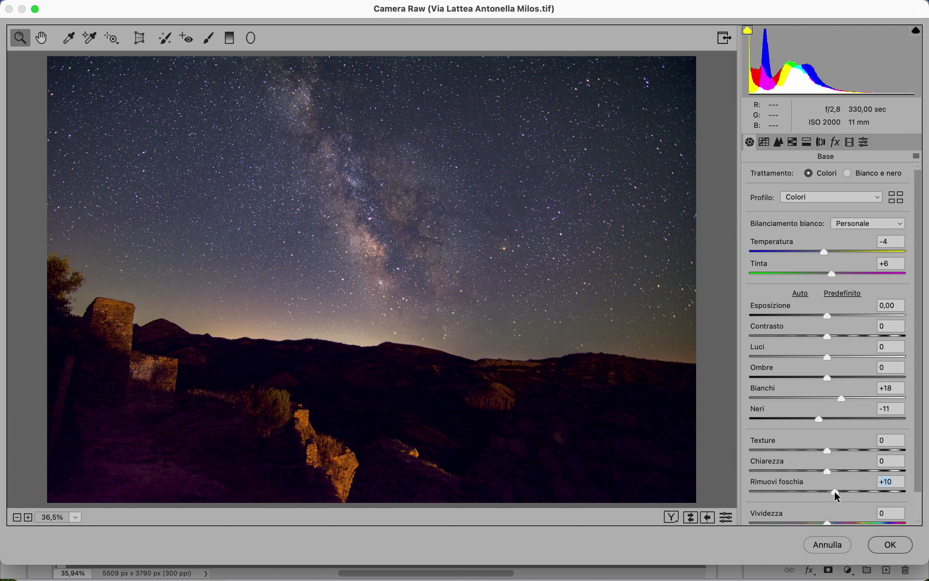
pyautogui.moveTo(837, 496); pyautogui.dragTo(834, 494)
pyautogui.click(830, 495)
pyautogui.scroll(-2, 835, 494)
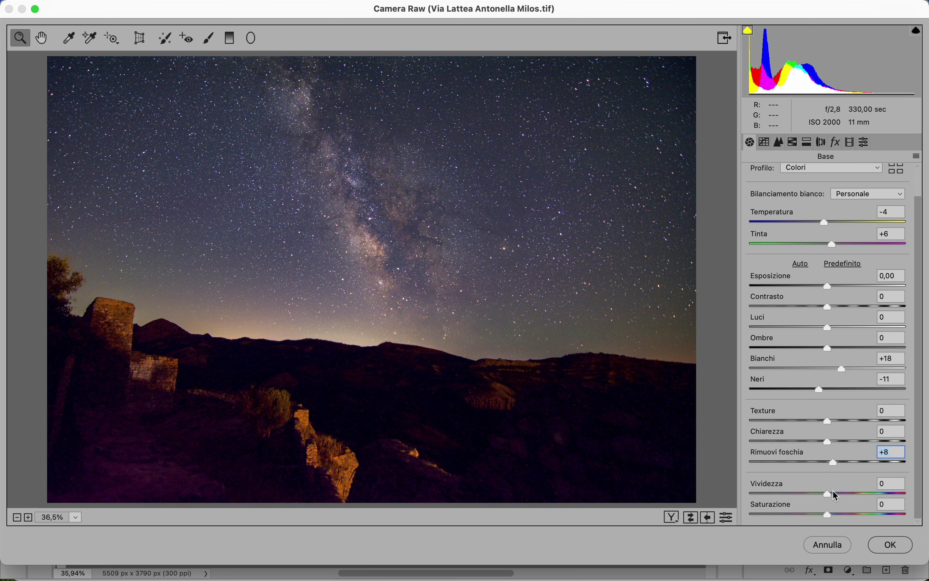
# Step: Try correcting purple and green fringing (Fattore viola, Fattore verde) in the lens corrections, and reset both amounts to 0
pyautogui.click(825, 143)
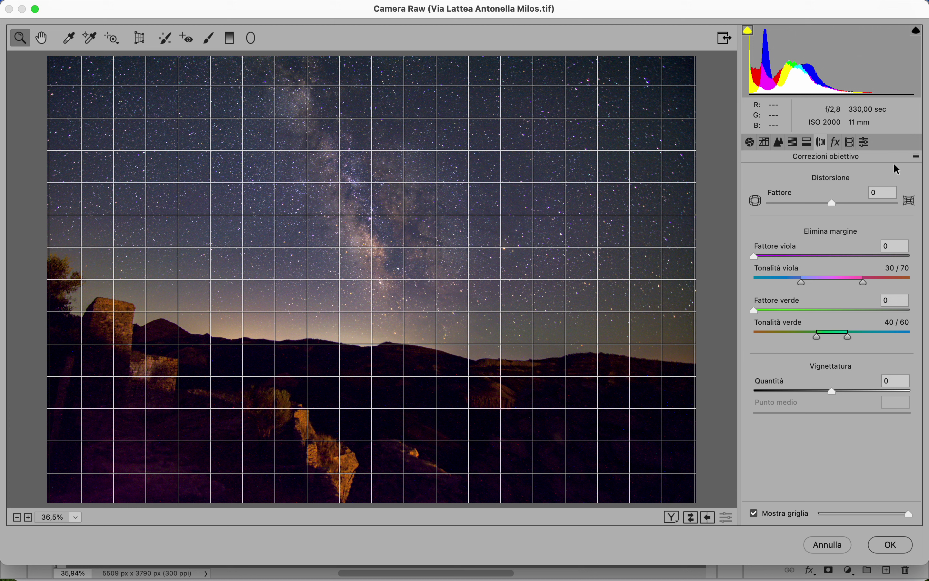
pyautogui.click(918, 157)
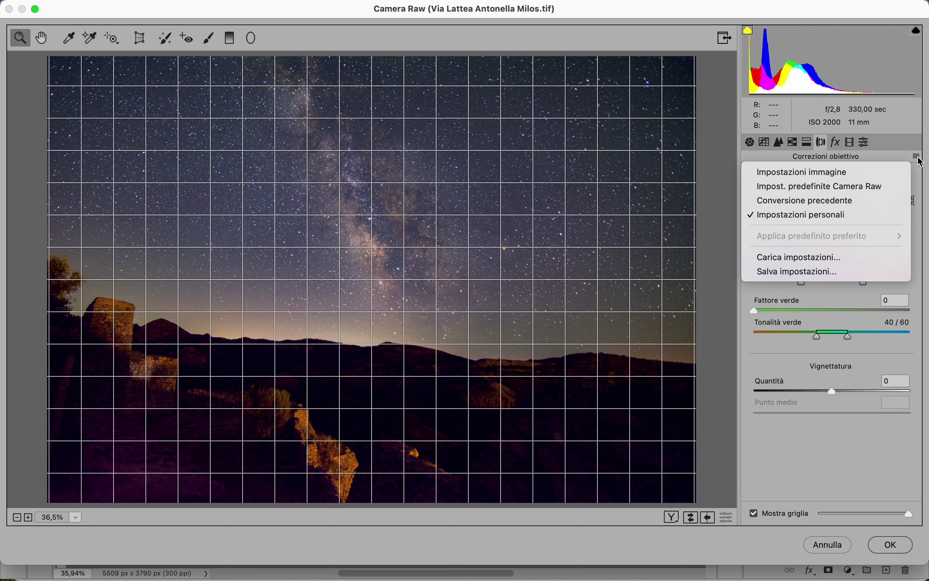
pyautogui.click(921, 160)
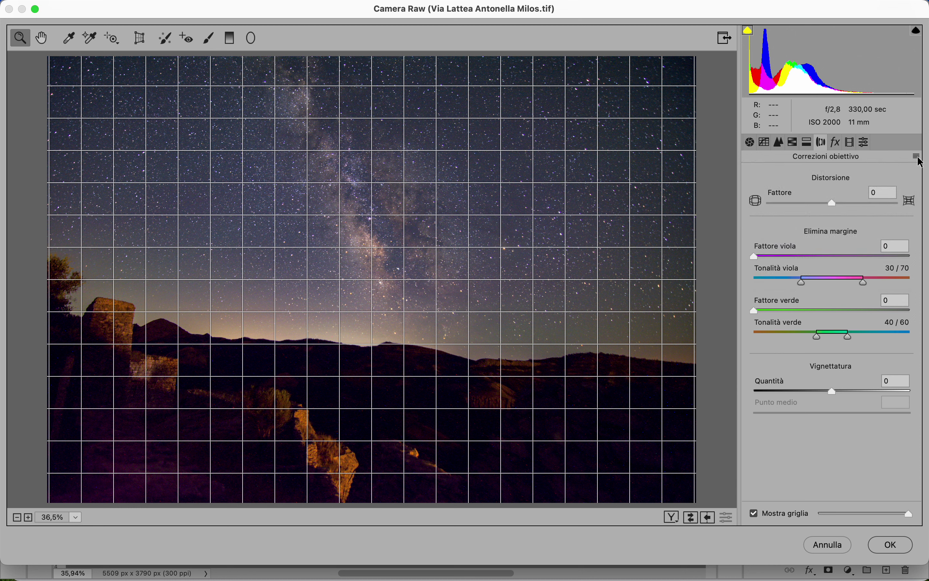
pyautogui.moveTo(832, 390)
pyautogui.mouseDown()
pyautogui.moveTo(721, 404)
pyautogui.moveTo(919, 384)
pyautogui.moveTo(833, 391)
pyautogui.mouseUp()
pyautogui.doubleClick(834, 391)
pyautogui.click(781, 311)
pyautogui.click(780, 256)
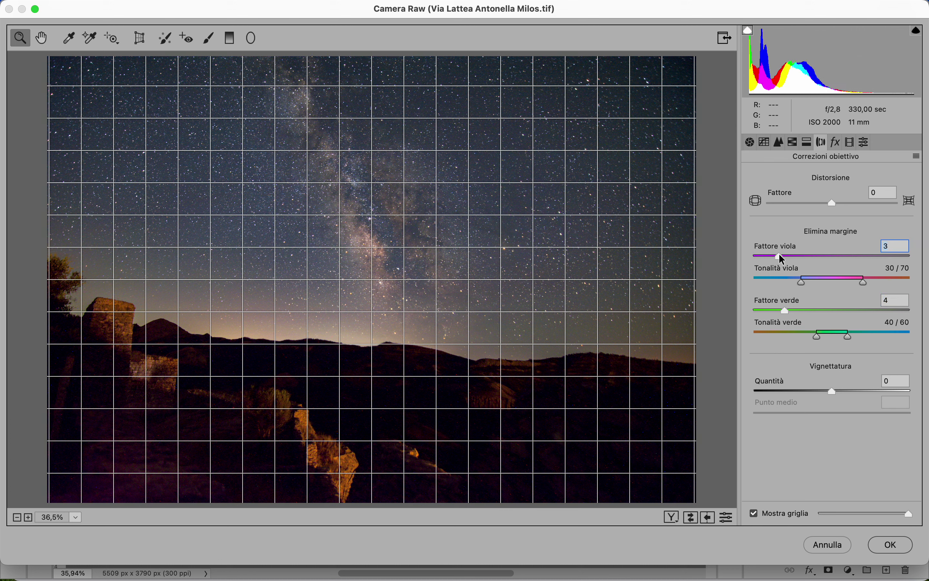
pyautogui.moveTo(780, 254); pyautogui.dragTo(756, 260)
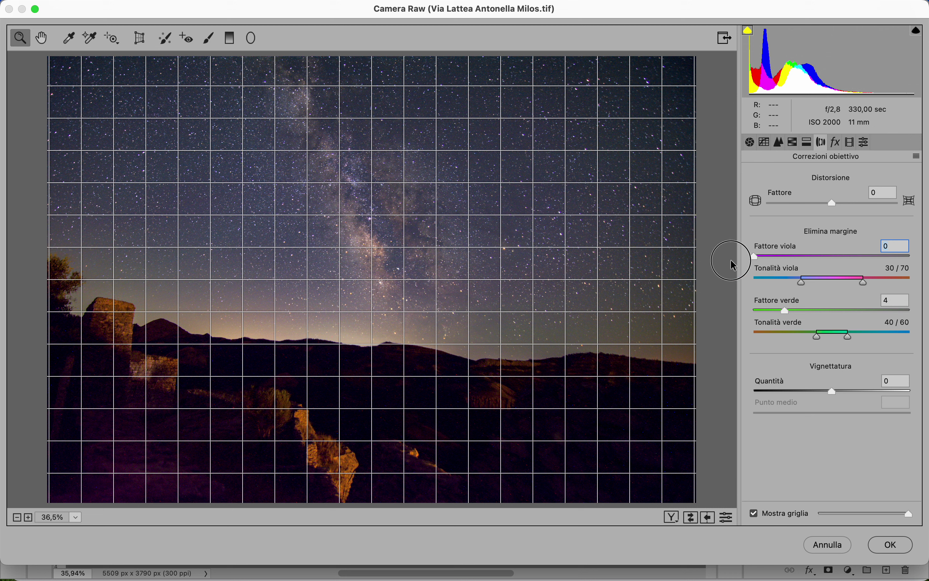
pyautogui.moveTo(787, 311); pyautogui.dragTo(737, 311)
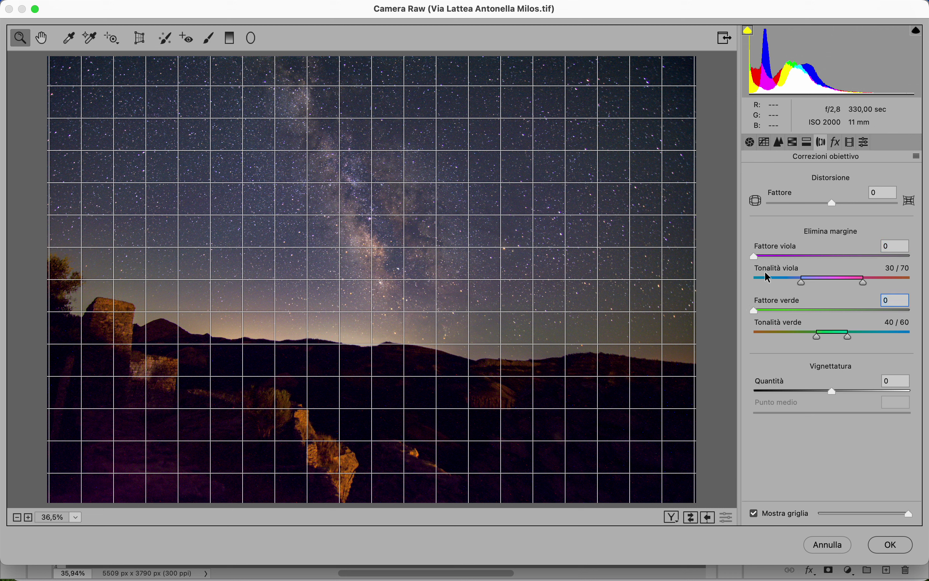
pyautogui.click(787, 256)
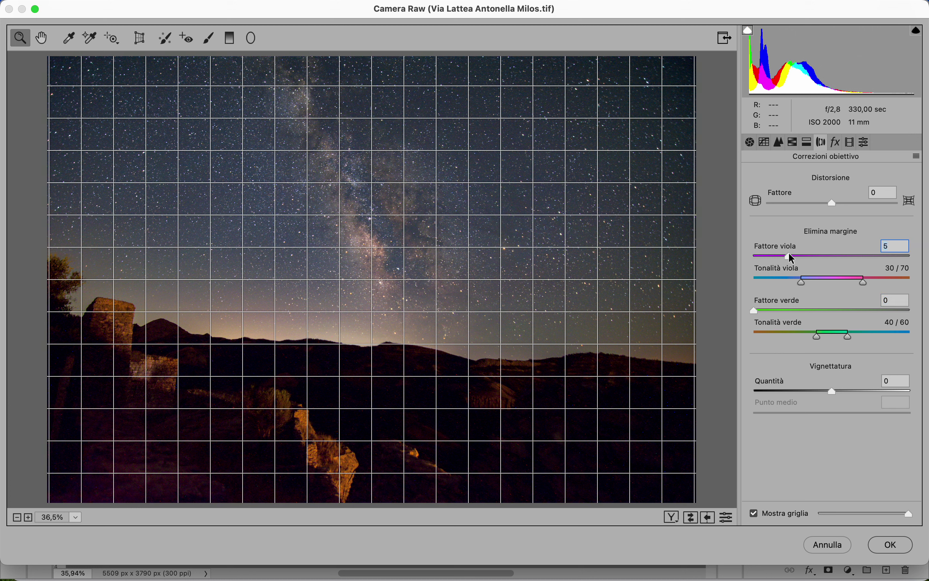
pyautogui.doubleClick(789, 254)
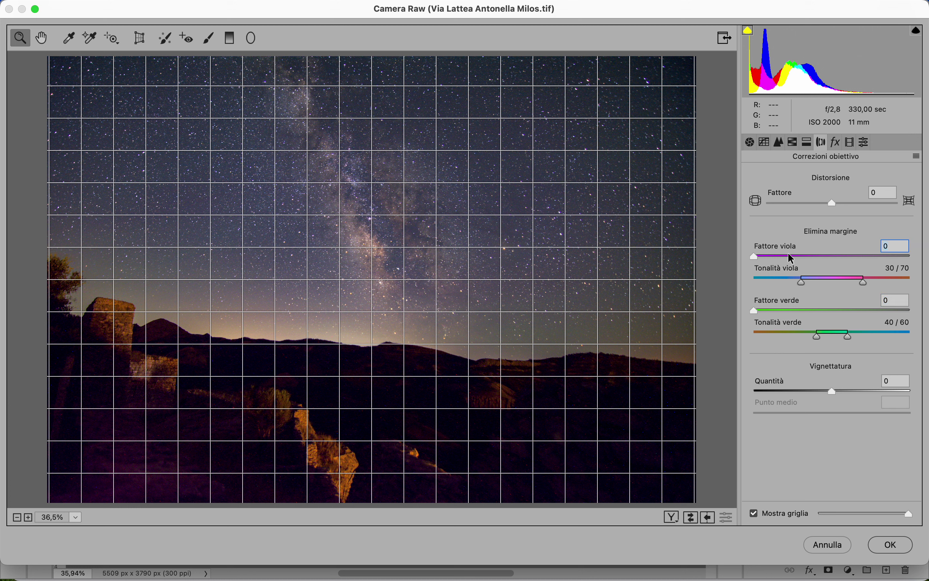
pyautogui.click(770, 309)
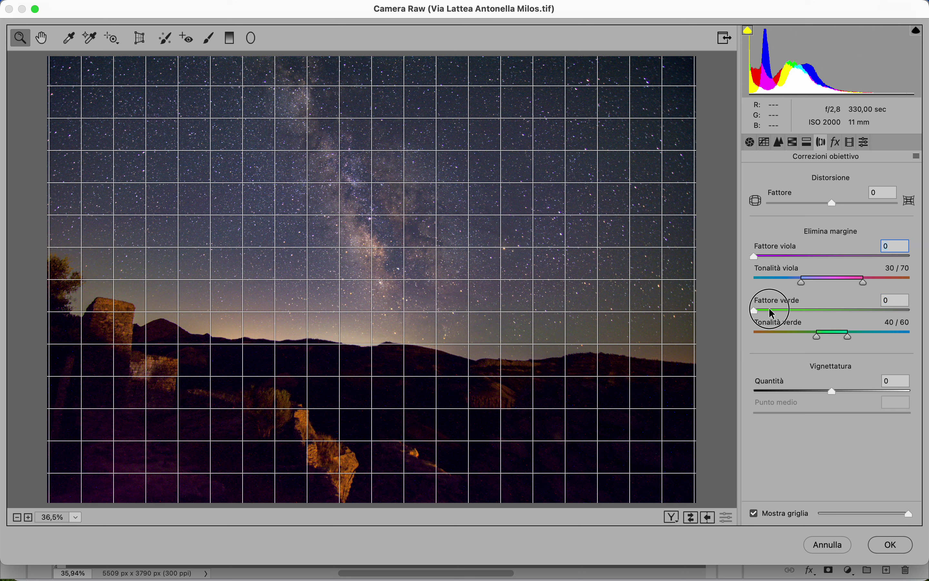
# Step: Apply the Camera Raw adjustments and stamp all visible layers into a new merged layer on top
pyautogui.click(892, 545)
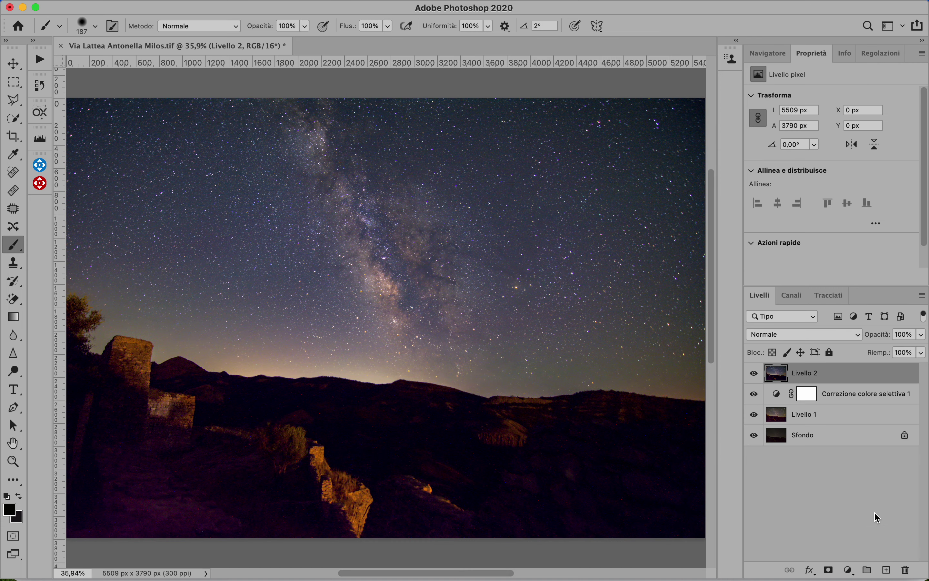
pyautogui.click(753, 375)
pyautogui.press('super+alt+shift+e')
pyautogui.moveTo(424, 7)
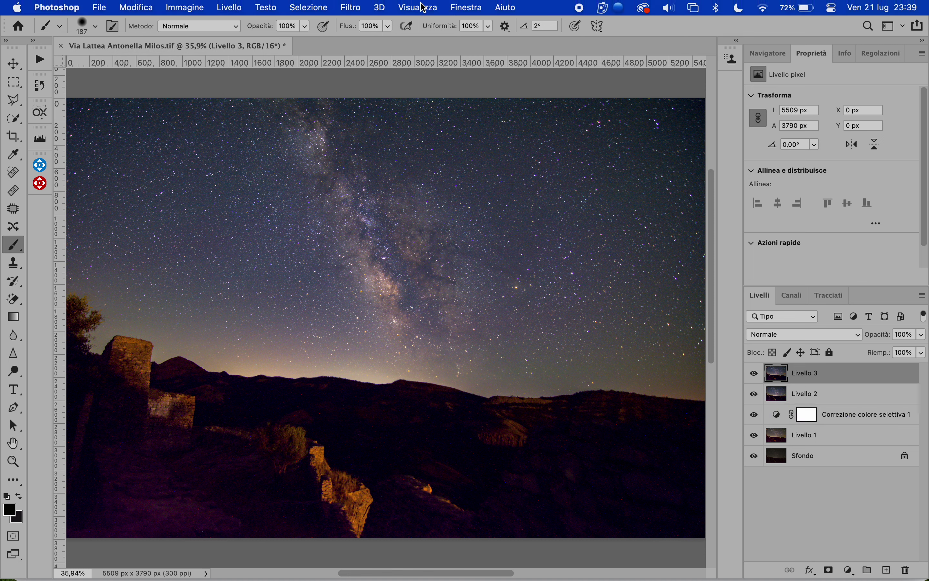
pyautogui.click(357, 8)
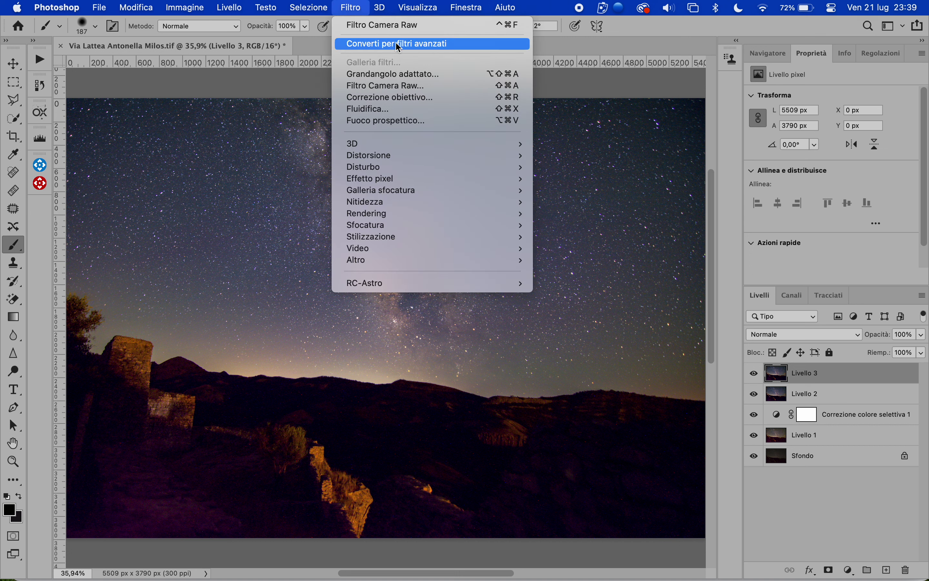
pyautogui.click(403, 26)
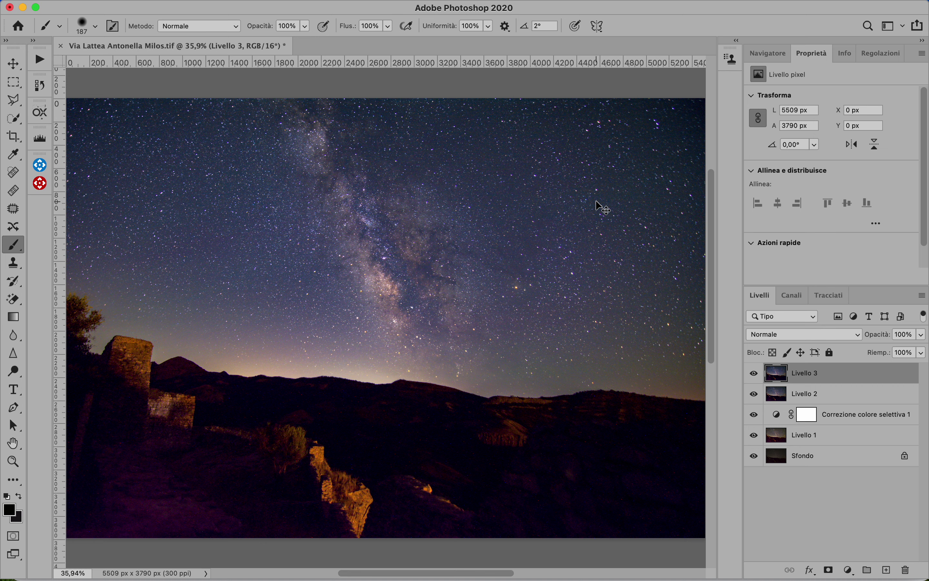
# Step: Apply the Camera Raw filter to the merged layer with highlights (Luci) at -20, and compare the image with and without that layer
pyautogui.moveTo(422, 3)
pyautogui.click(365, 10)
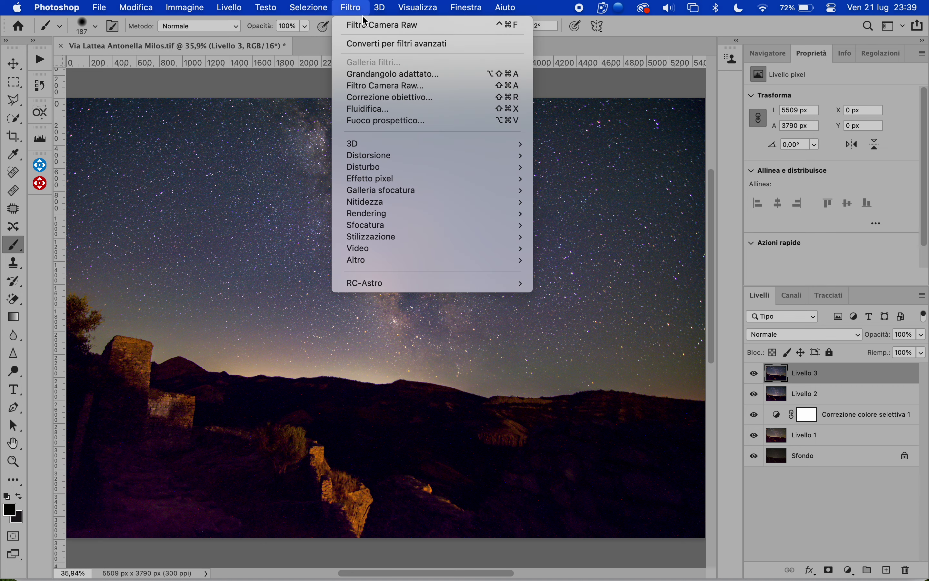
pyautogui.click(383, 85)
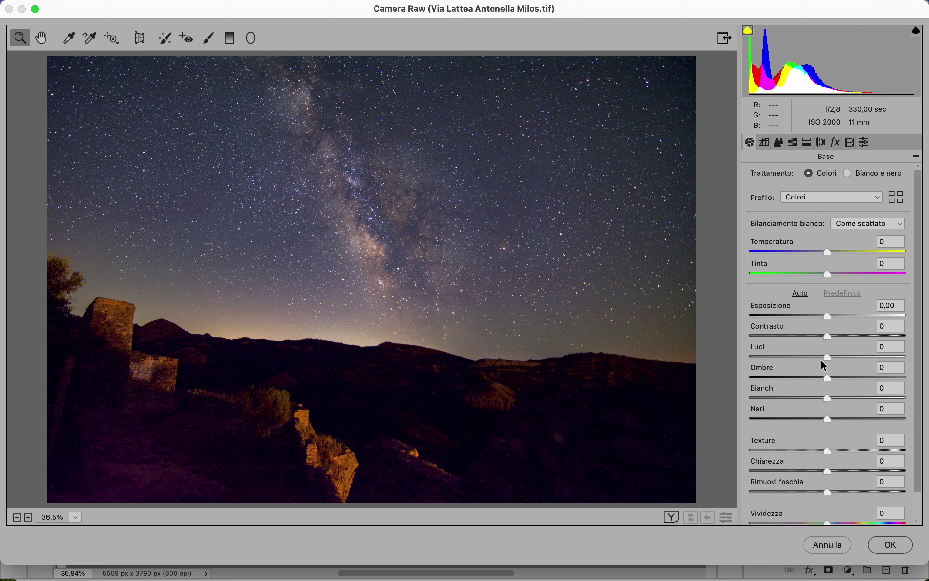
pyautogui.moveTo(818, 360); pyautogui.dragTo(779, 361)
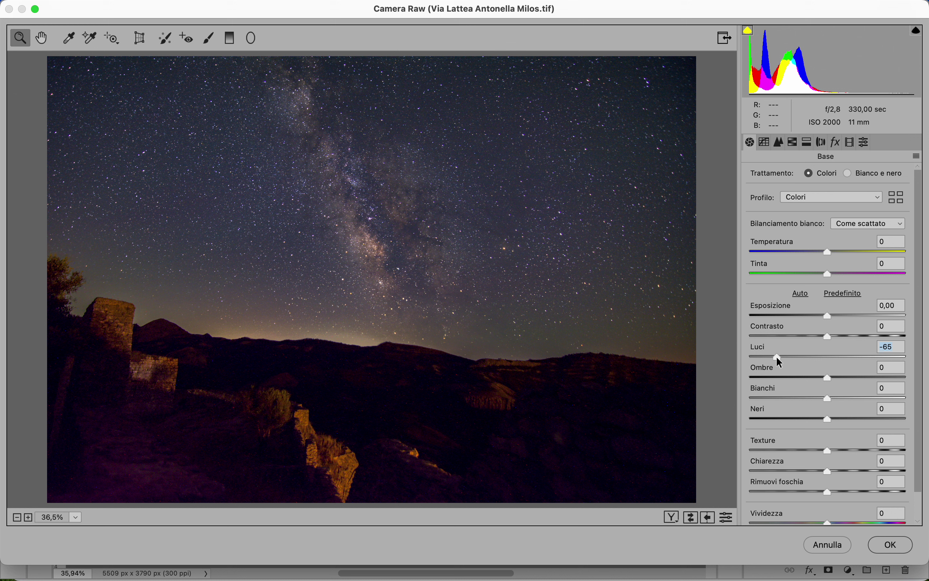
pyautogui.doubleClick(780, 357)
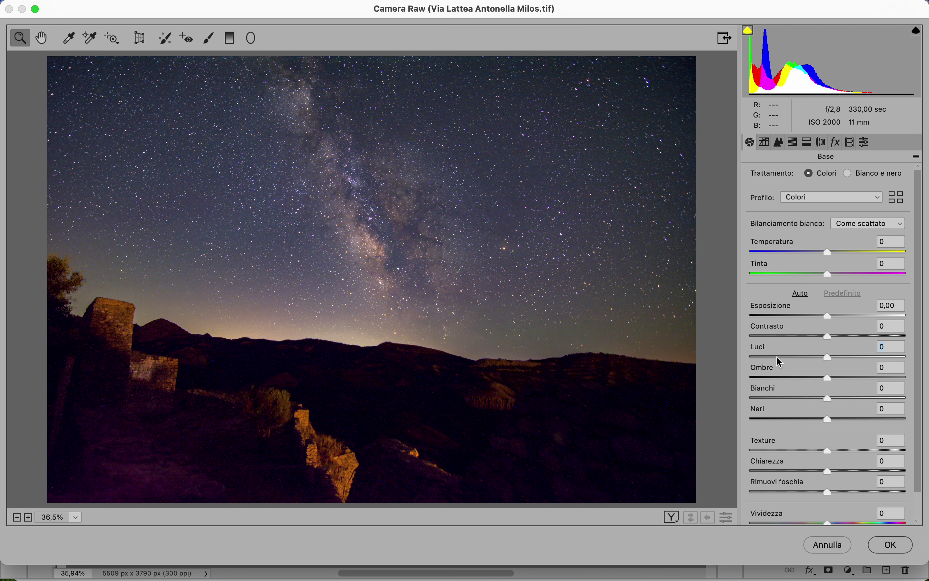
pyautogui.click(812, 357)
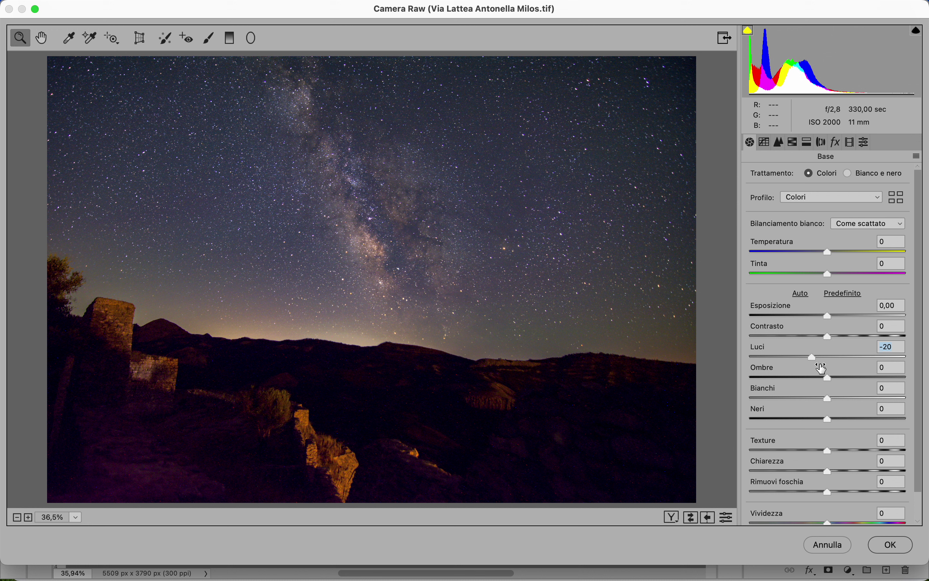
pyautogui.click(886, 541)
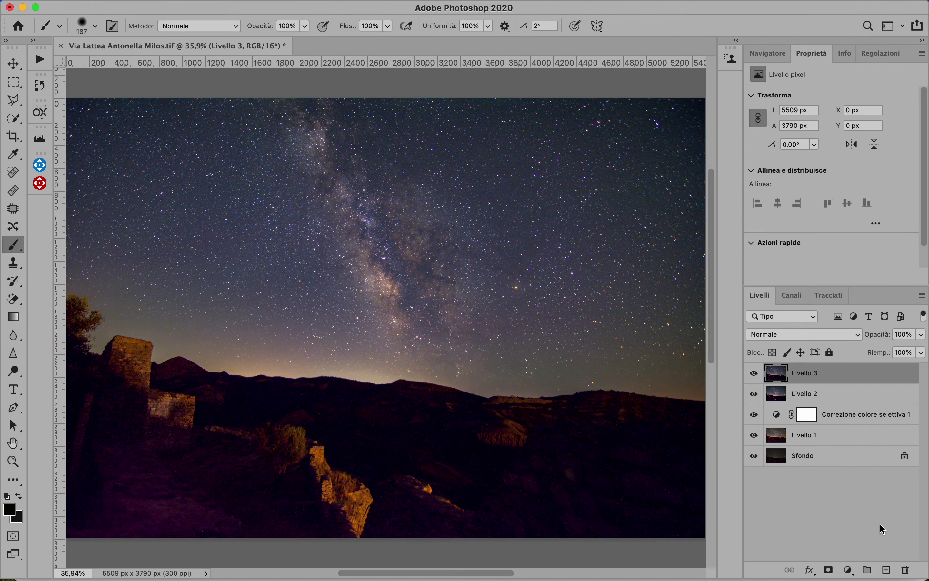
pyautogui.click(755, 373)
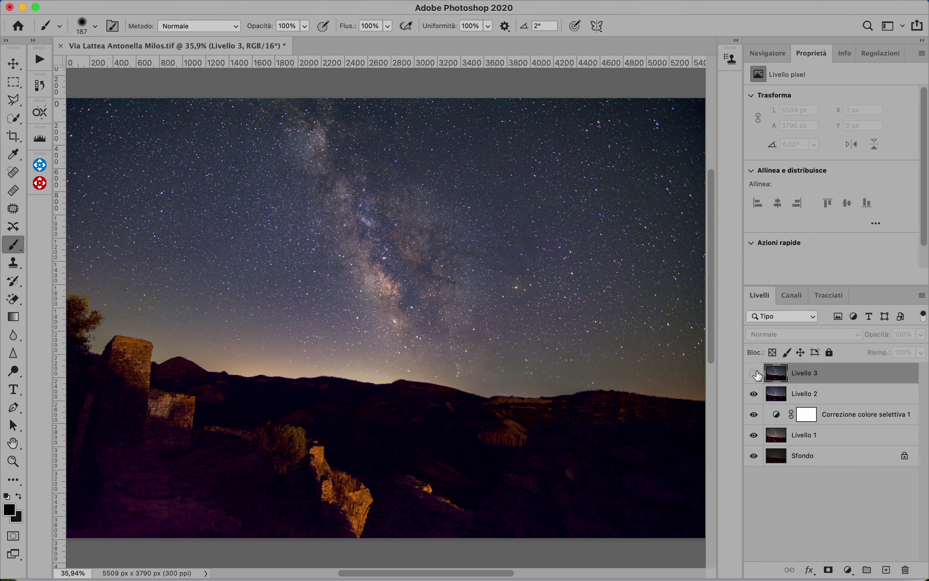
pyautogui.click(755, 373)
pyautogui.click(755, 373)
pyautogui.click(755, 373)
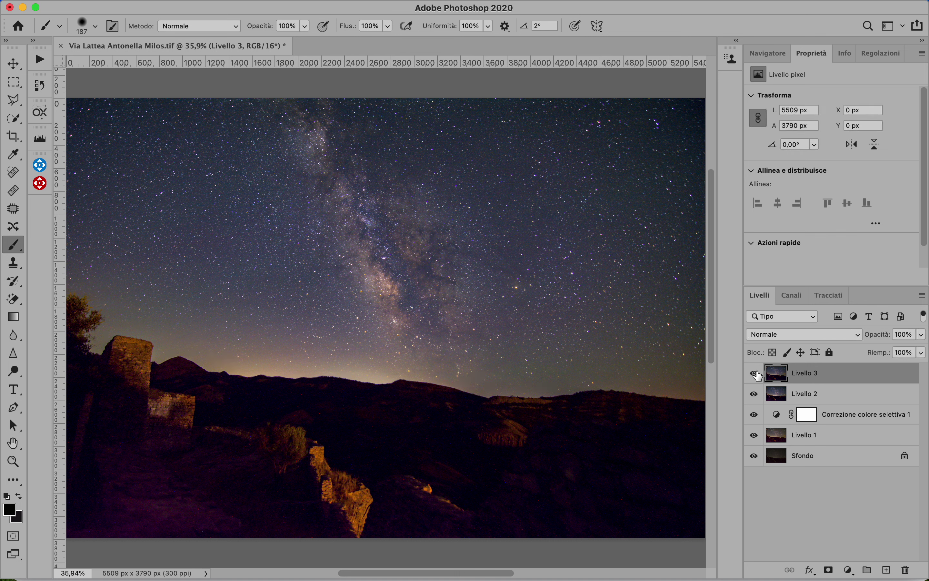
# Step: Duplicate the background layer (Sfondo) and move the copy to the top of the layer stack
pyautogui.click(768, 458)
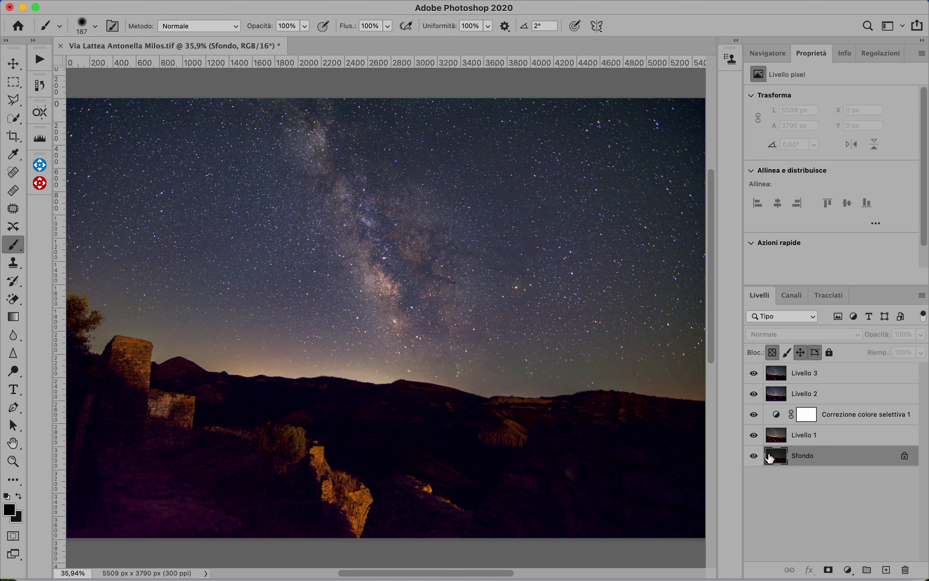
pyautogui.press('super+j')
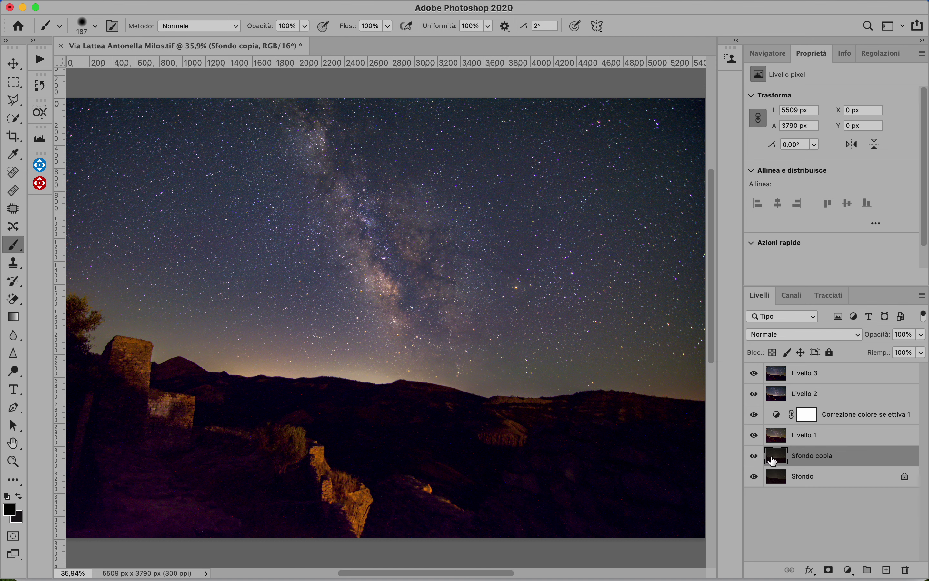
pyautogui.moveTo(773, 460); pyautogui.dragTo(775, 369)
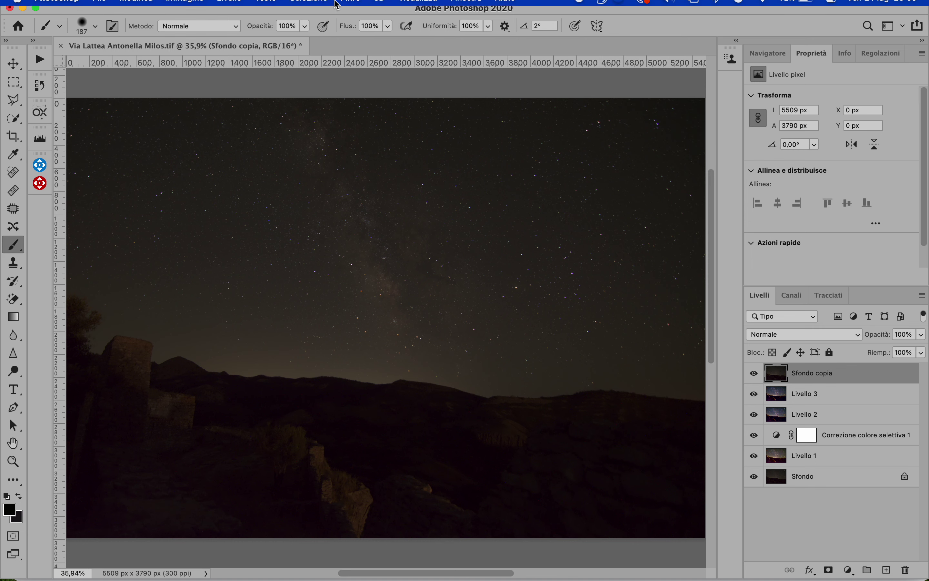
# Step: Open the background copy in the Camera Raw filter and set shadows (Ombre) to +100, exposure (Esposizione) to +0,85 and whites (Bianchi) to +45
pyautogui.click(352, 8)
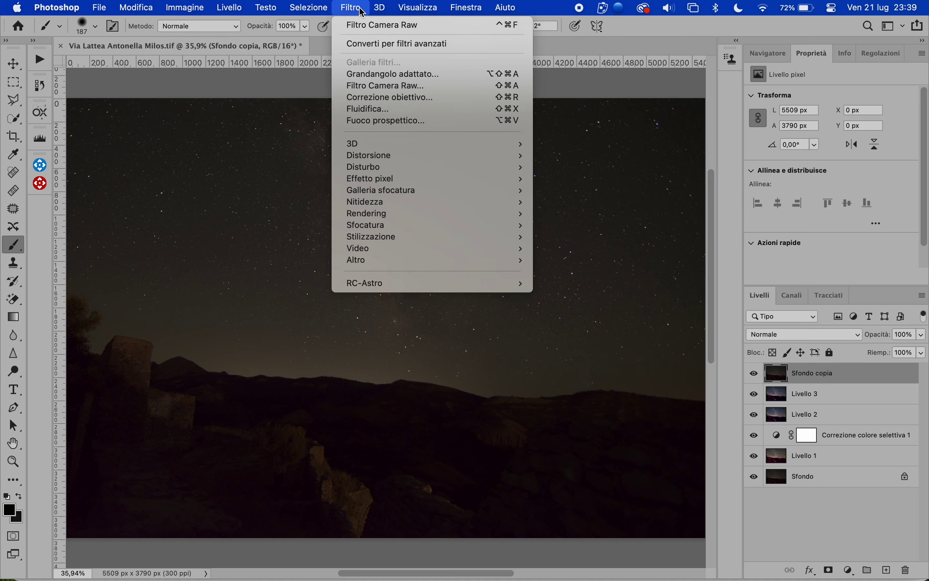
pyautogui.click(398, 85)
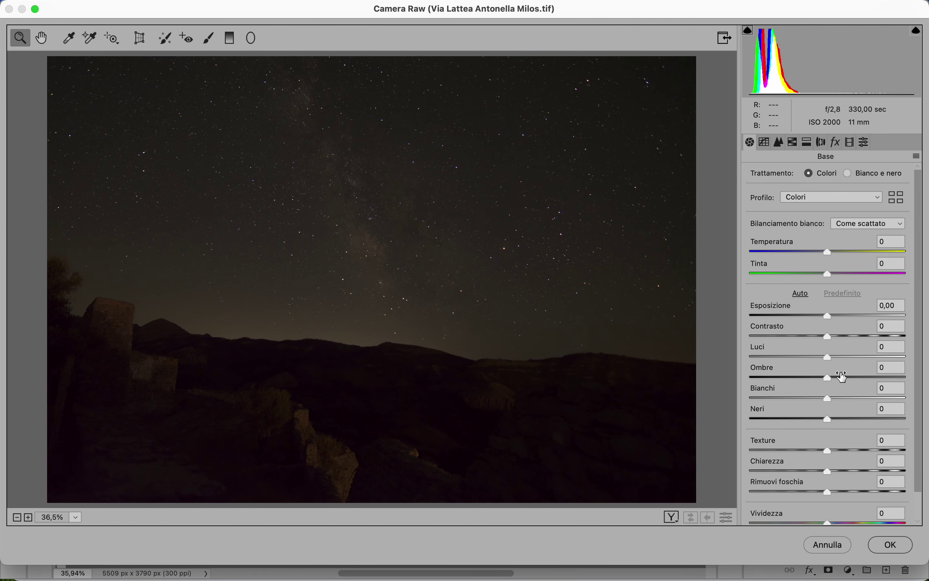
pyautogui.moveTo(846, 377); pyautogui.dragTo(906, 377)
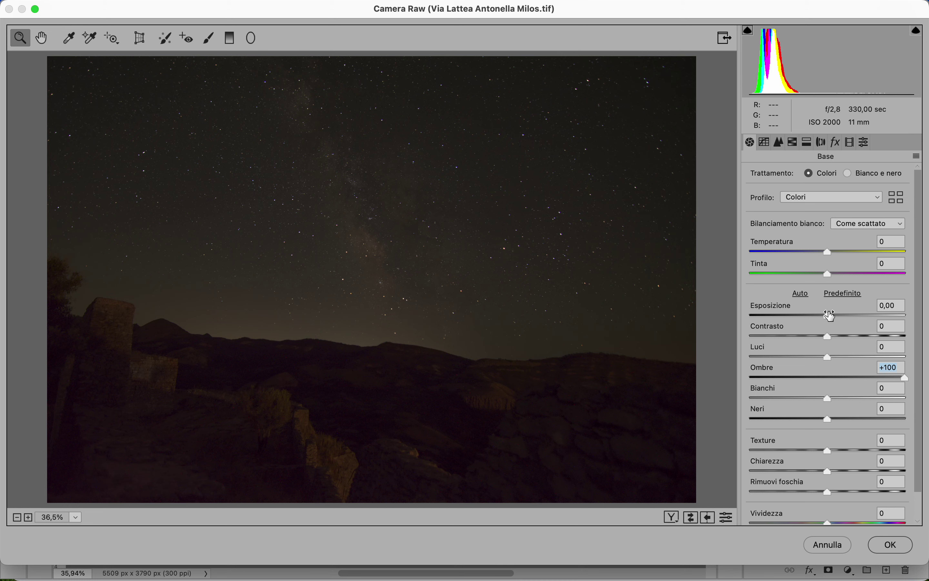
pyautogui.moveTo(830, 316); pyautogui.dragTo(844, 317)
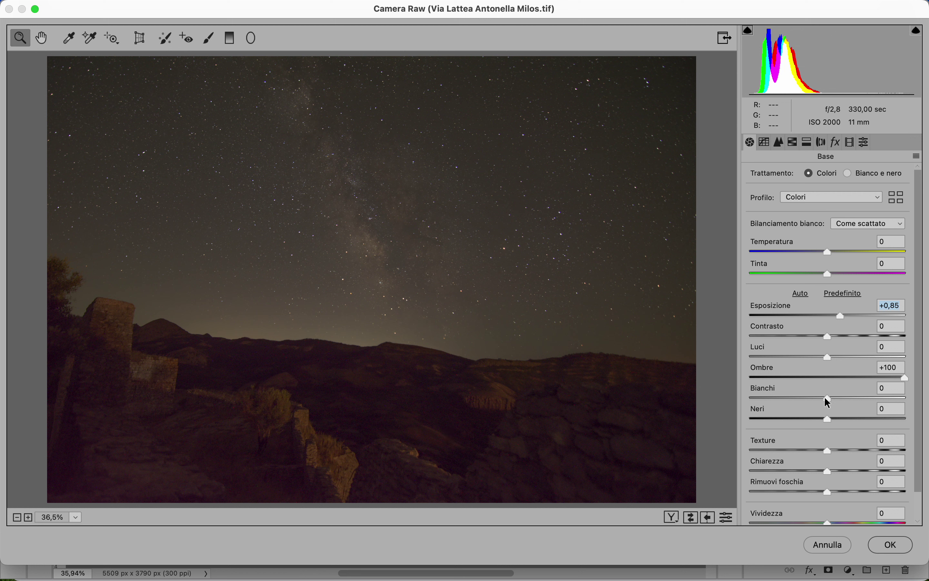
pyautogui.moveTo(826, 397); pyautogui.dragTo(862, 399)
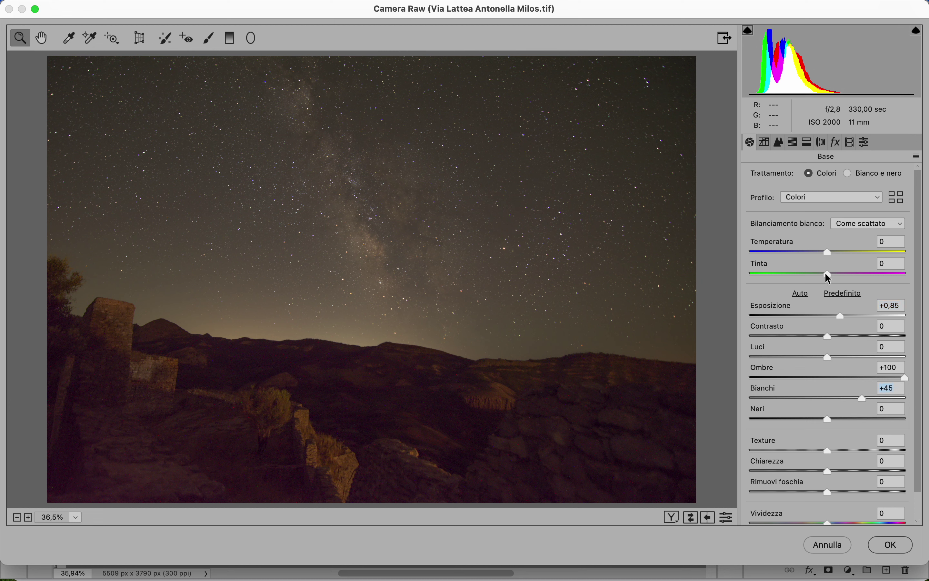
# Step: Reset the tint (Tinta) to 0, set vibrance (Vividezza) to -57 and saturation (Saturazione) to +28, and apply the Camera Raw filter
pyautogui.moveTo(828, 275); pyautogui.dragTo(783, 282)
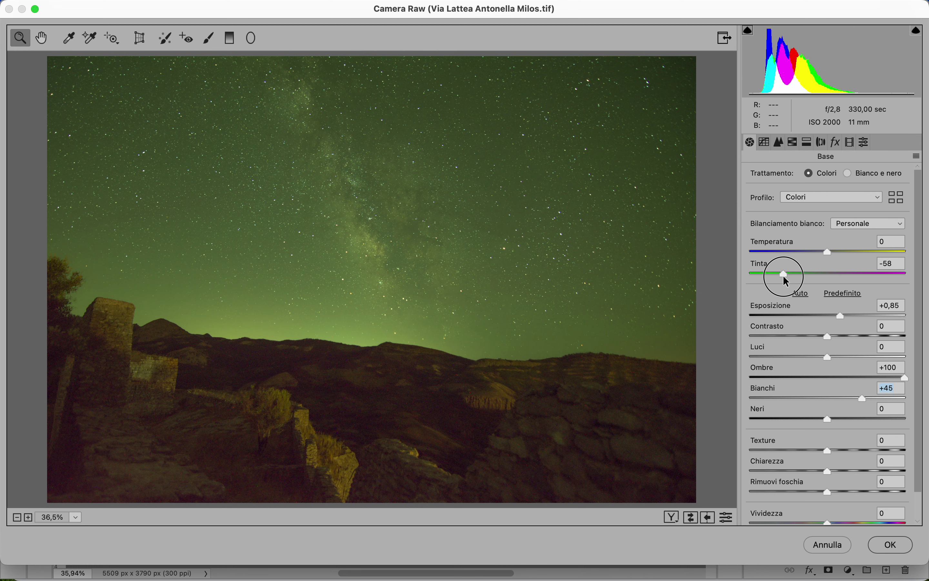
pyautogui.doubleClick(785, 276)
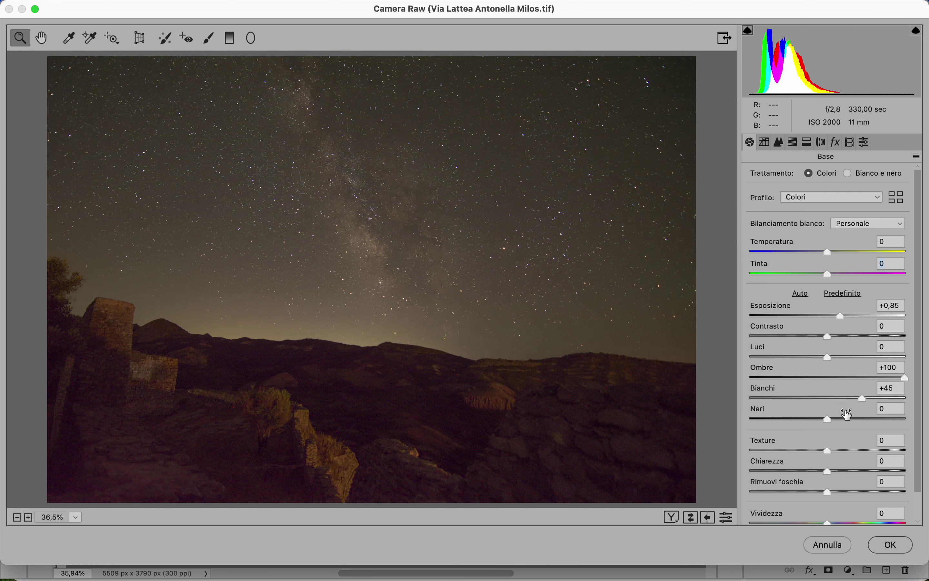
pyautogui.scroll(-2, 828, 498)
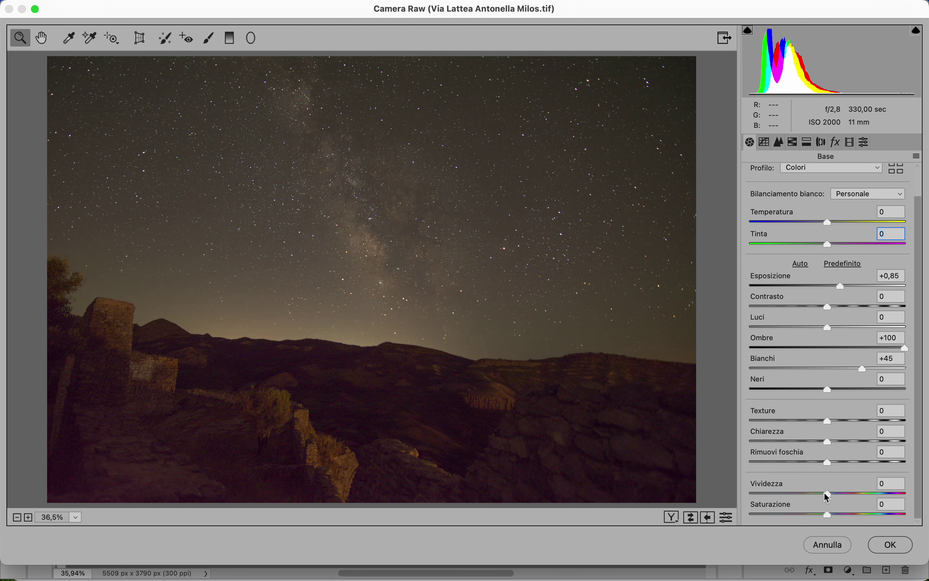
pyautogui.moveTo(827, 494); pyautogui.dragTo(784, 505)
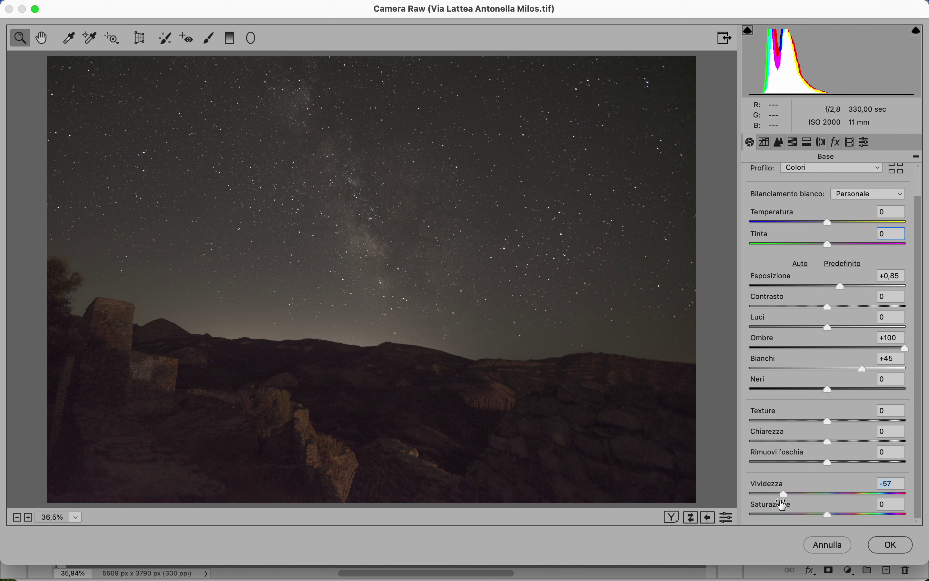
pyautogui.click(849, 514)
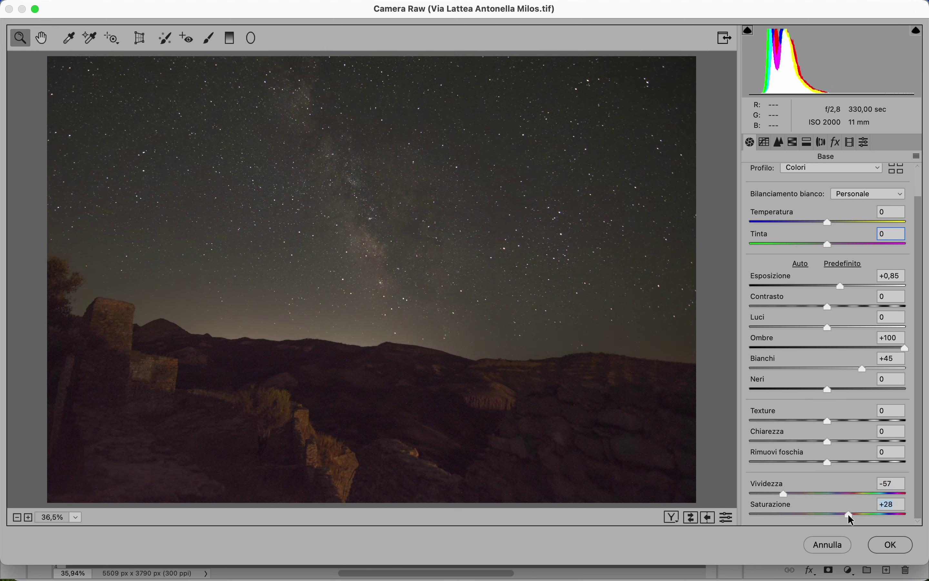
pyautogui.click(875, 548)
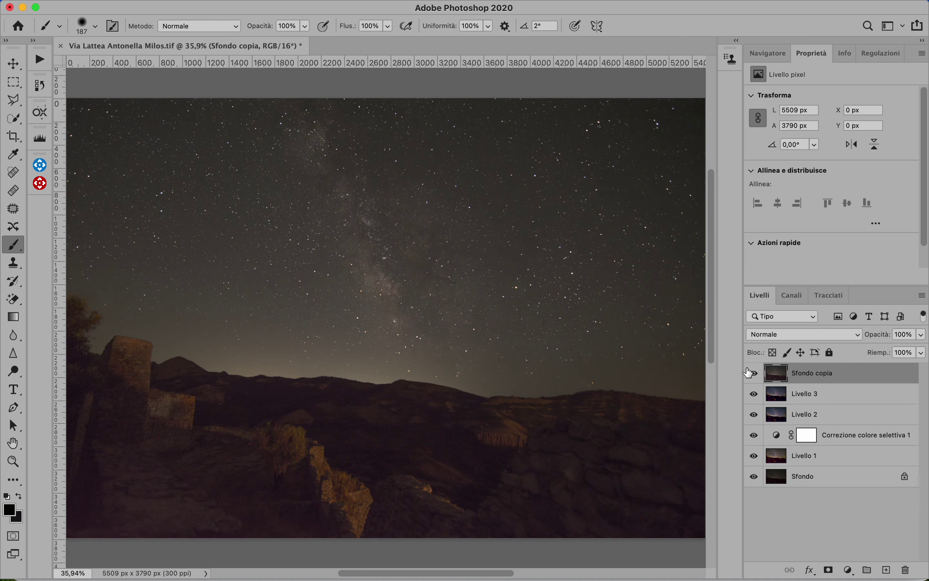
# Step: Compare the image with and without the desaturated background copy (Sfondo copia)
pyautogui.click(753, 373)
pyautogui.click(754, 373)
pyautogui.click(754, 373)
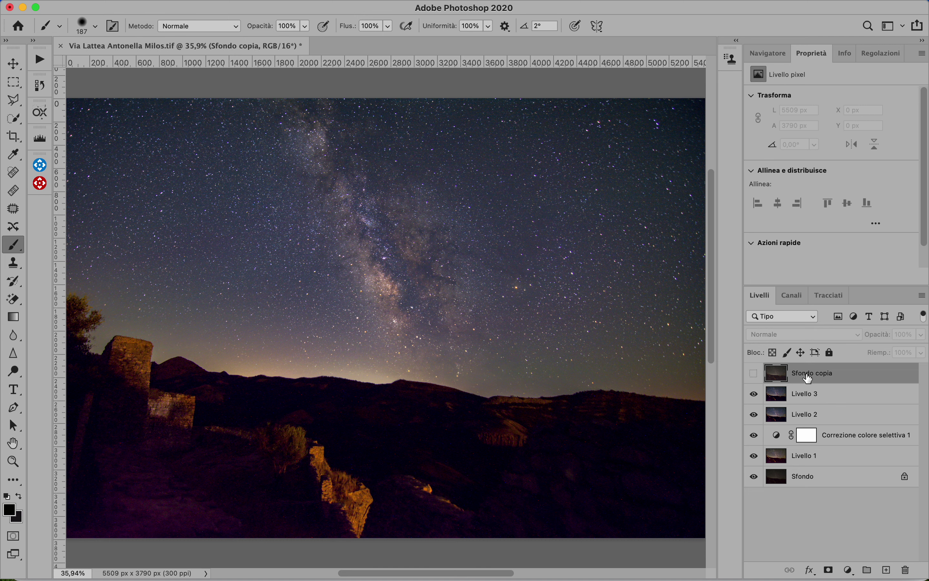
pyautogui.click(754, 373)
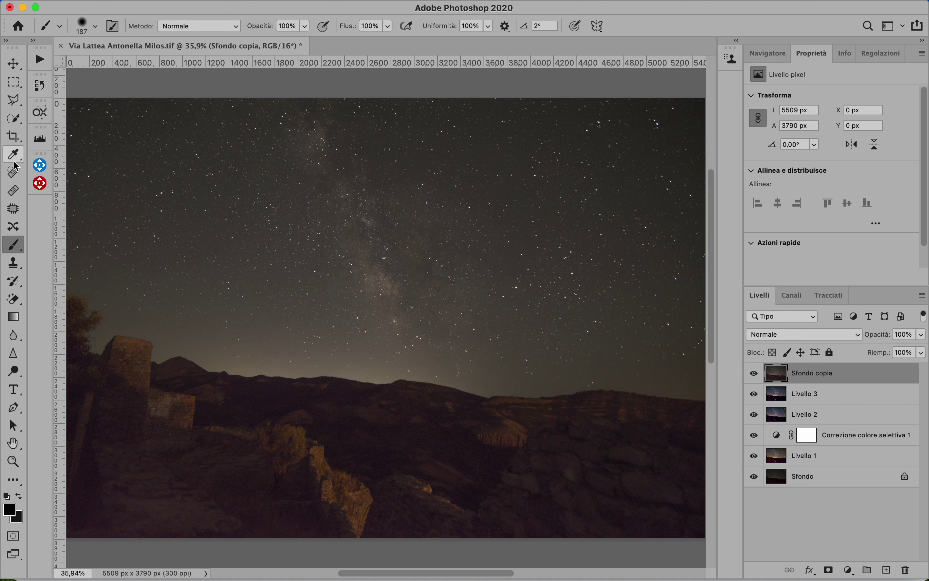
# Step: Select the landscape below the horizon with the Quick Selection tool and mask the background copy to that selection
pyautogui.click(13, 118)
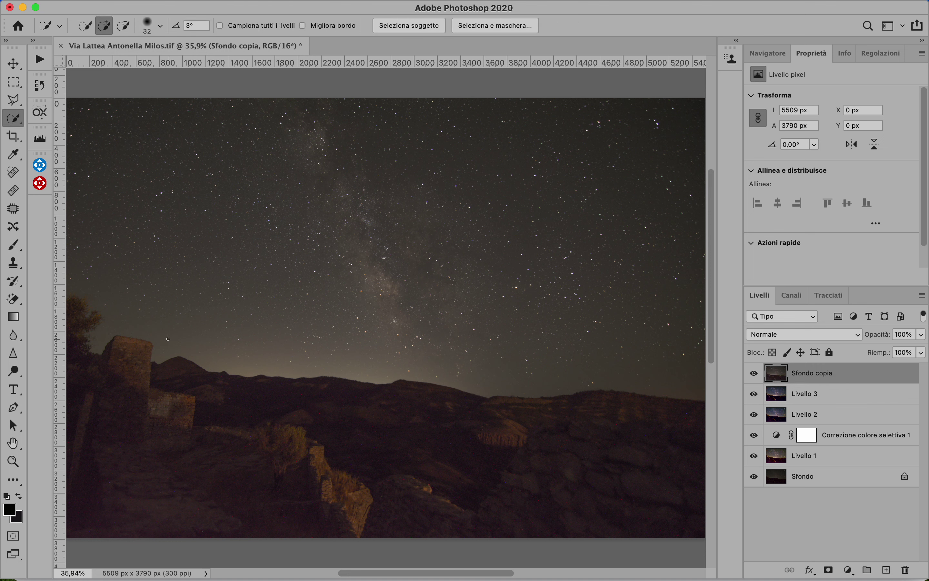
pyautogui.moveTo(194, 408)
pyautogui.mouseDown()
pyautogui.moveTo(361, 480)
pyautogui.moveTo(559, 496)
pyautogui.moveTo(626, 486)
pyautogui.mouseUp()
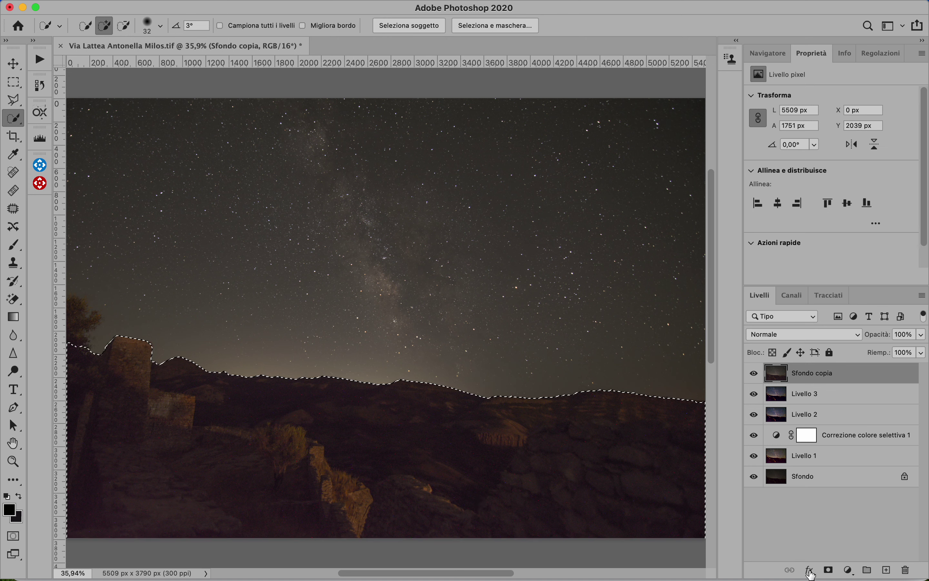
pyautogui.click(828, 570)
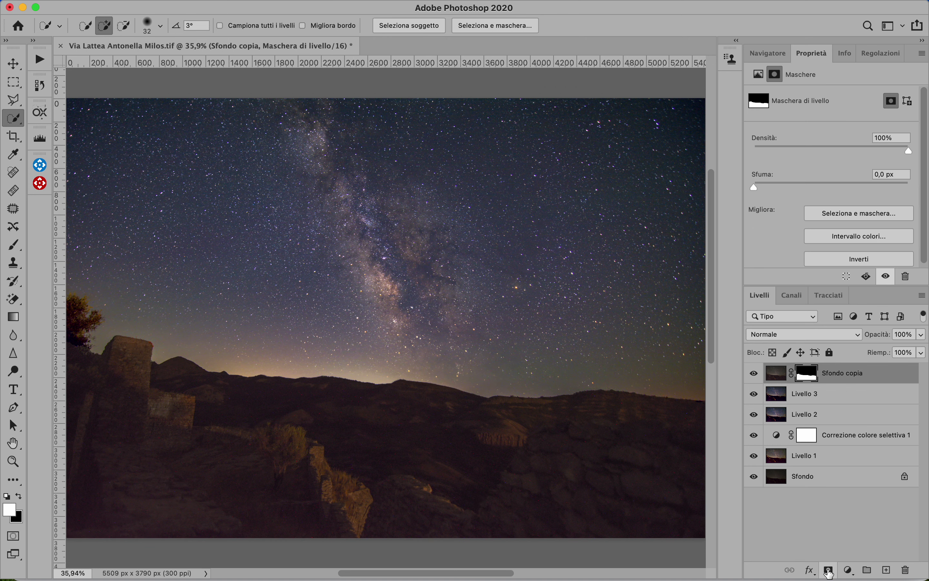
# Step: Examine the noise and brightness of the foreground hills with and without the masked background copy
pyautogui.click(753, 375)
pyautogui.click(753, 375)
pyautogui.scroll(3, 421, 397)
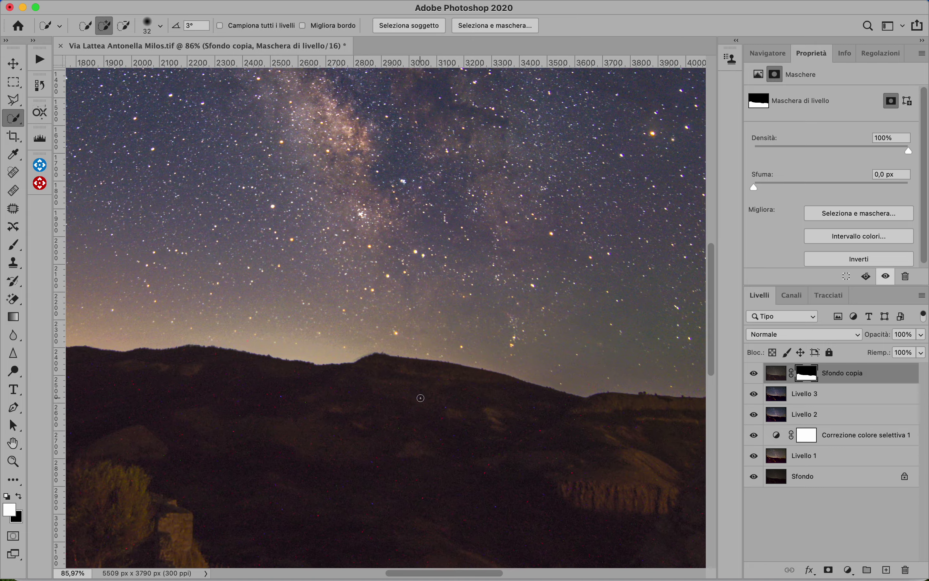
pyautogui.scroll(-1, 428, 408)
pyautogui.scroll(5, 522, 433)
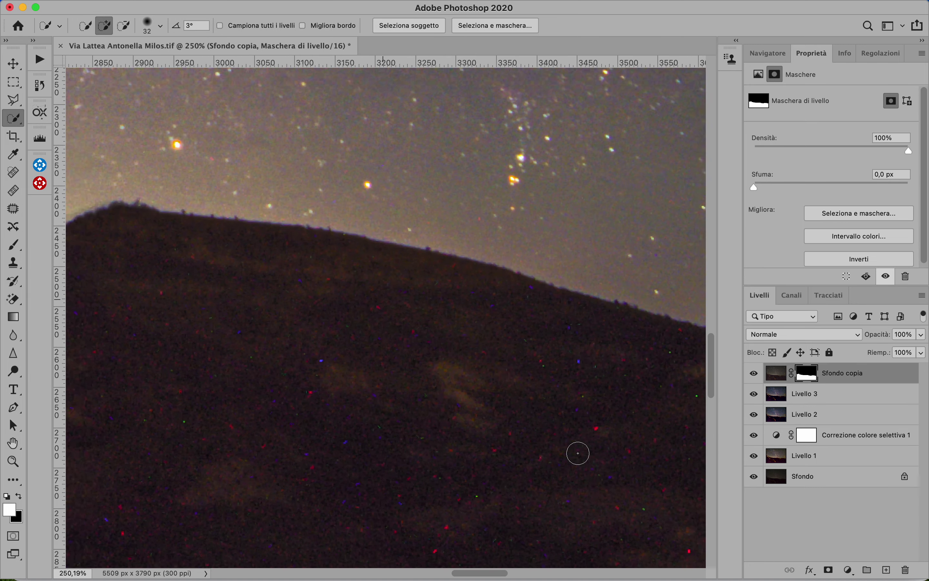
pyautogui.scroll(-8, 435, 427)
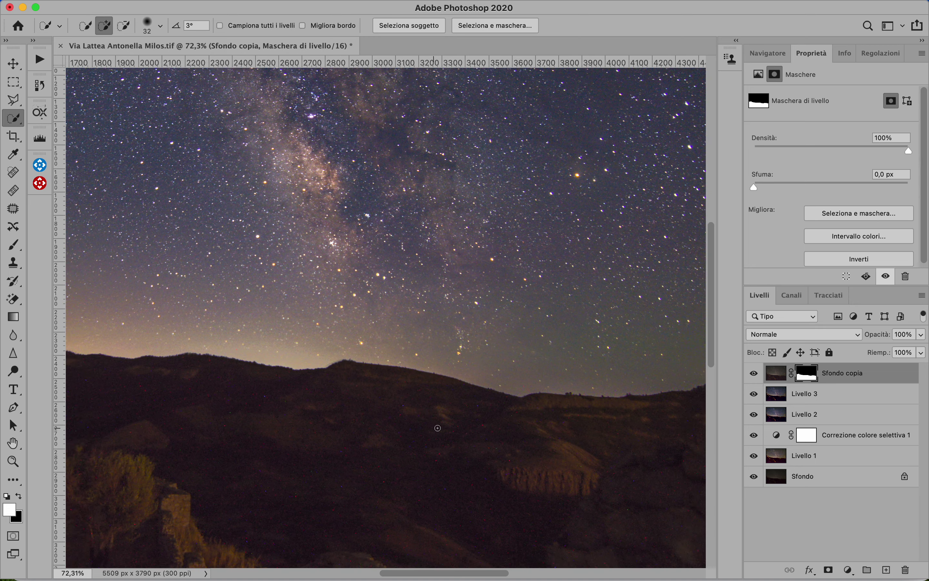
pyautogui.click(754, 372)
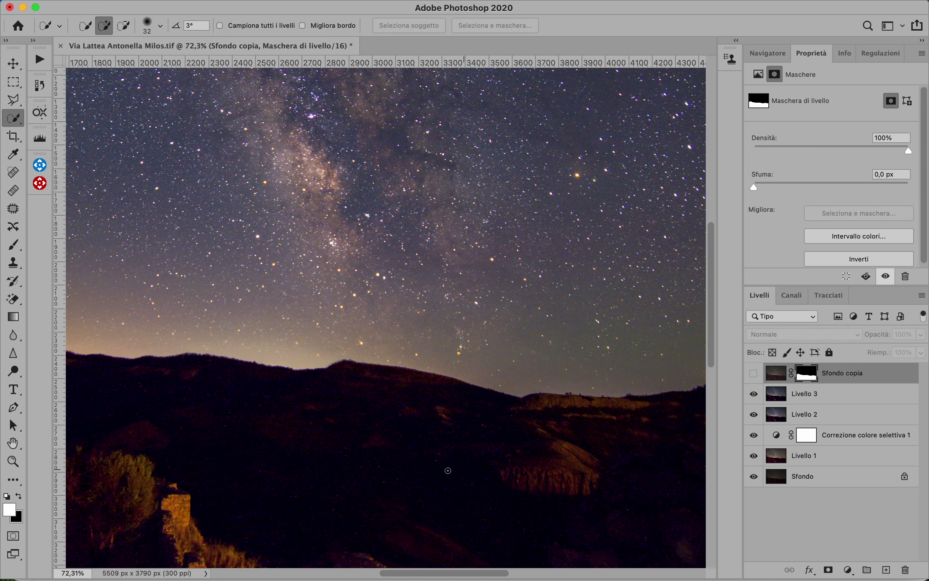
pyautogui.scroll(10, 426, 479)
pyautogui.scroll(-4, 426, 479)
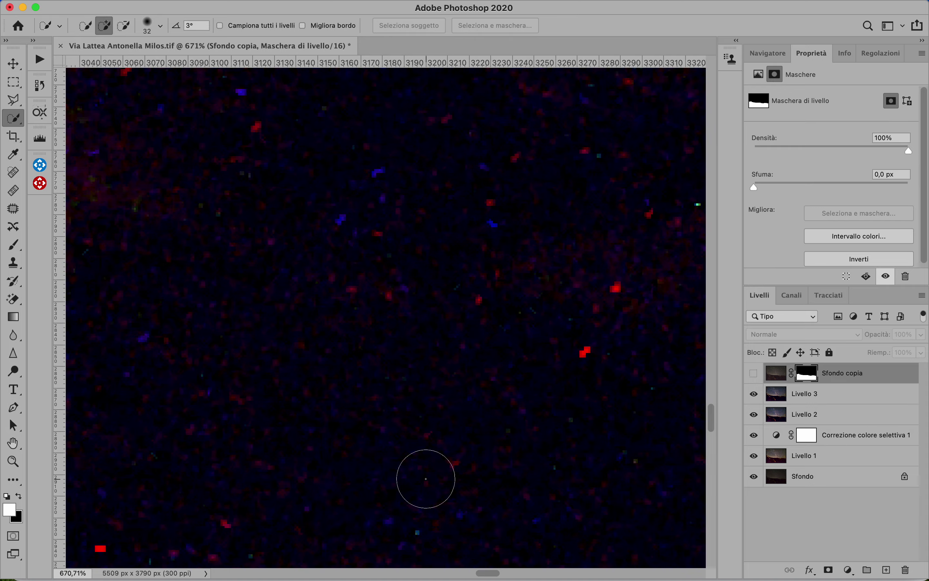
pyautogui.scroll(-5, 425, 479)
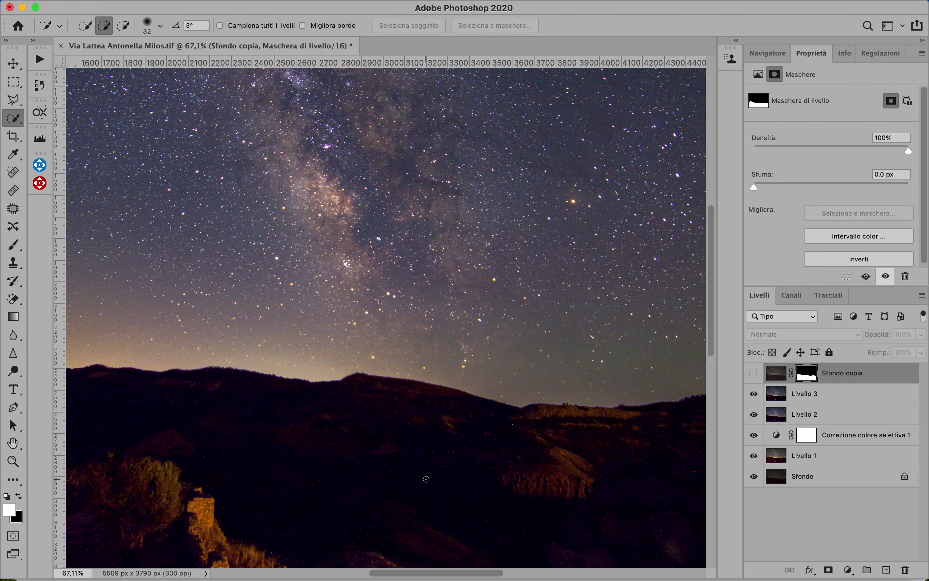
pyautogui.scroll(-3, 426, 479)
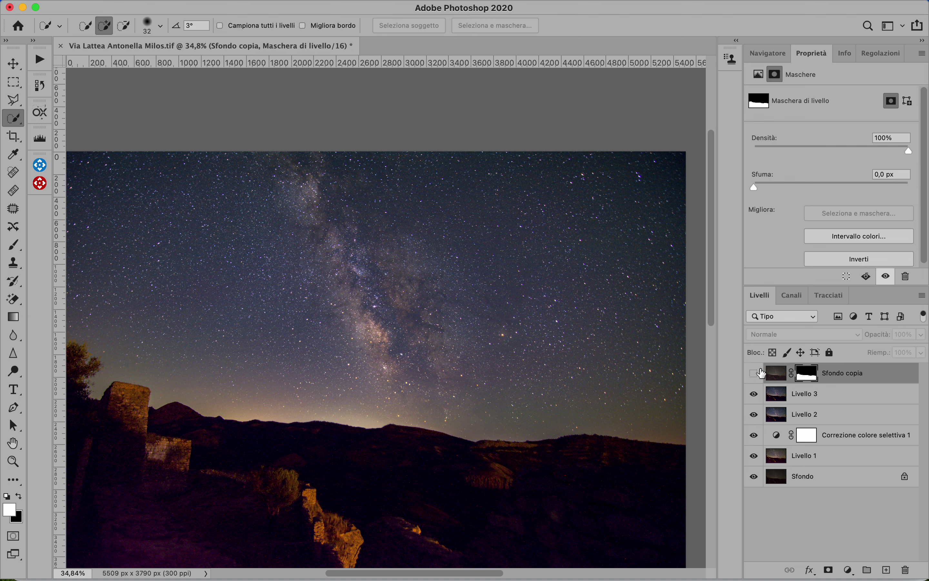
pyautogui.click(753, 373)
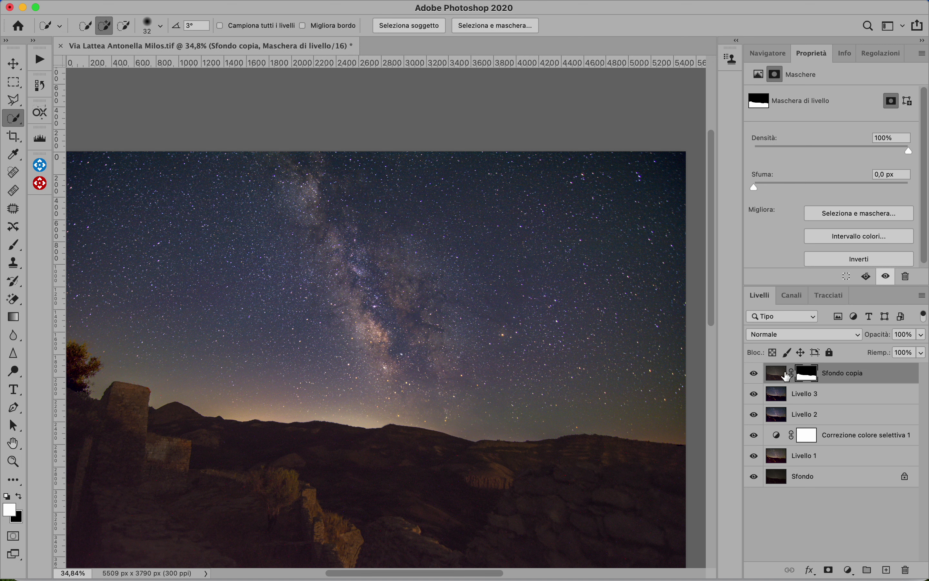
# Step: Stamp all visible layers into a new merged layer above the masked background copy
pyautogui.click(784, 374)
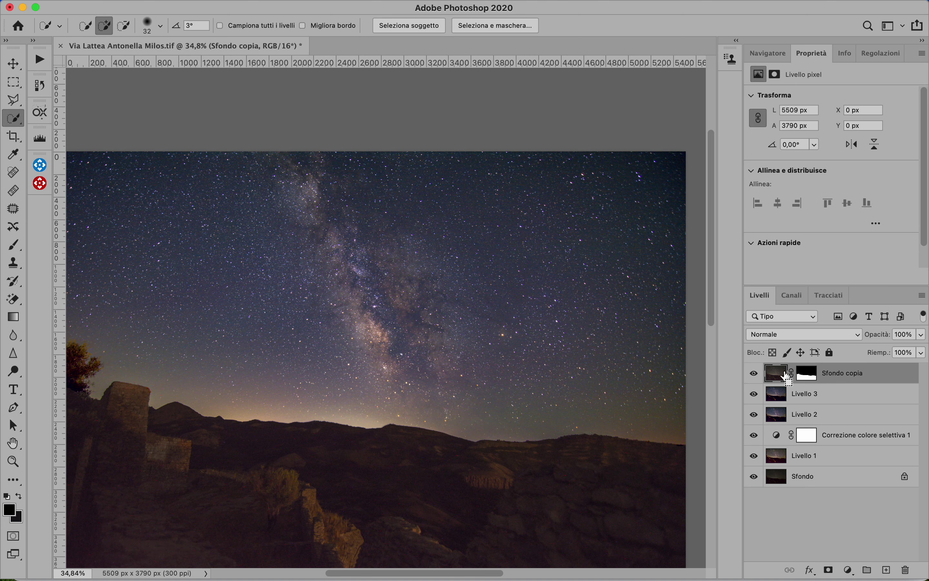
pyautogui.keyDown('super'); pyautogui.click(786, 375); pyautogui.keyUp('super')
pyautogui.press('super+j')
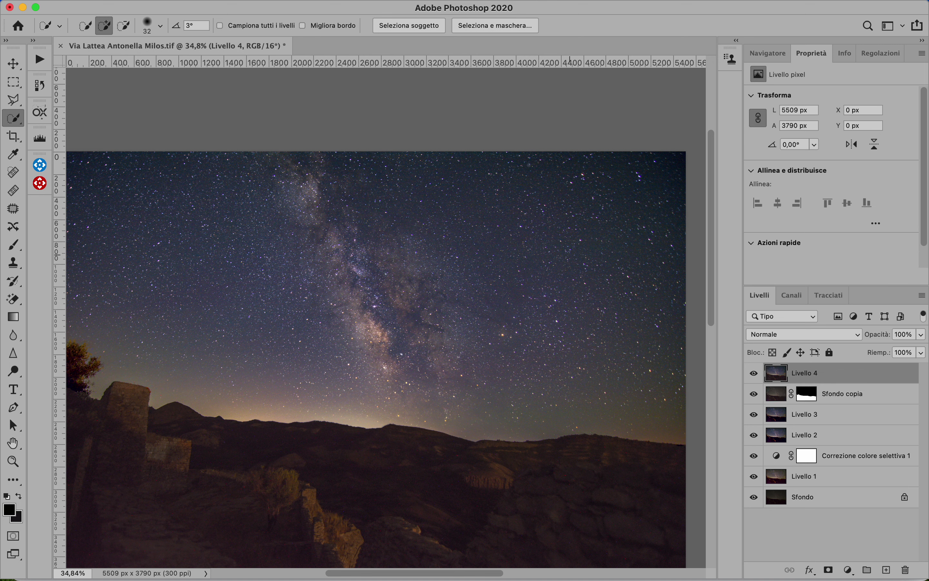
# Step: Start the Dust & Scratches filter (Polvere e graffi) on the merged layer with radius 1 pixel, previewing the dark ground at 400%
pyautogui.click(361, 8)
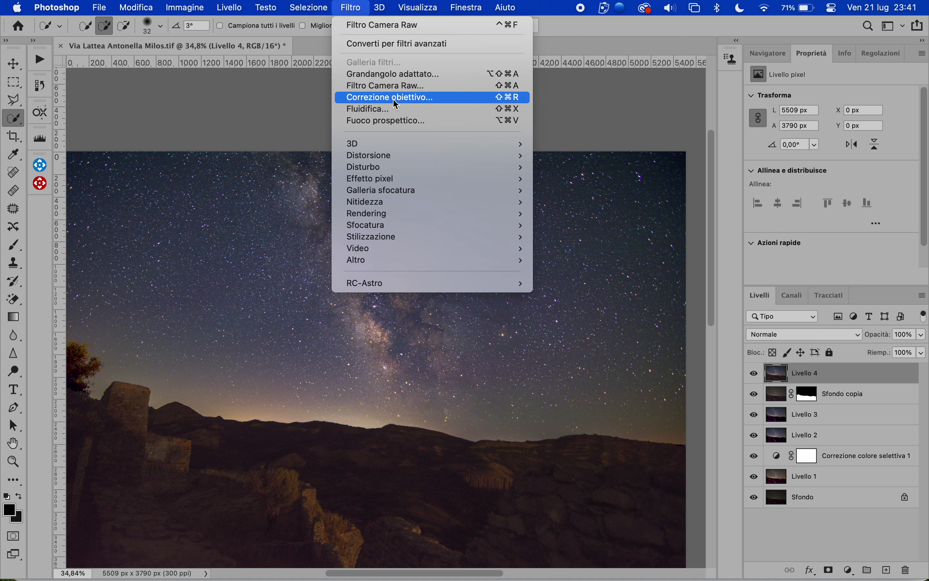
pyautogui.moveTo(406, 206)
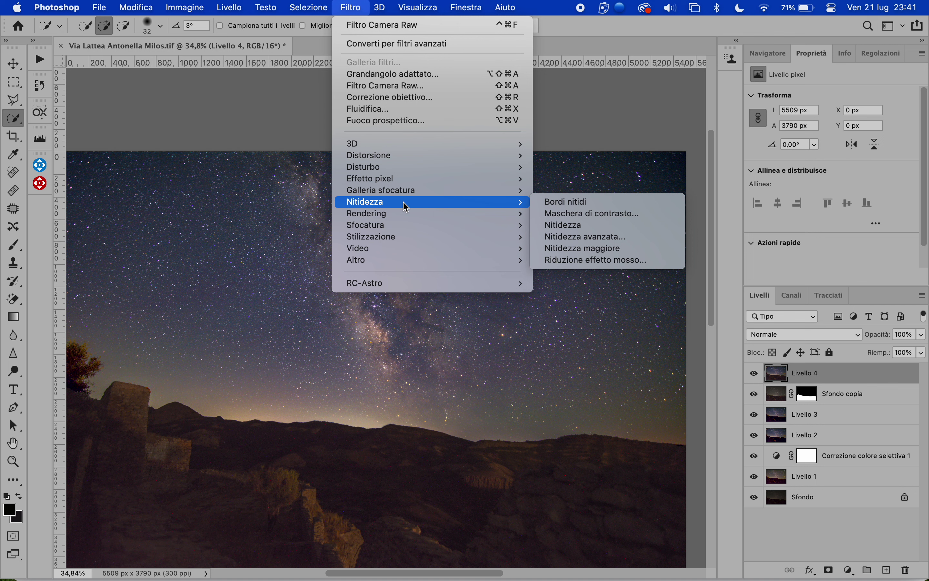
pyautogui.moveTo(414, 171)
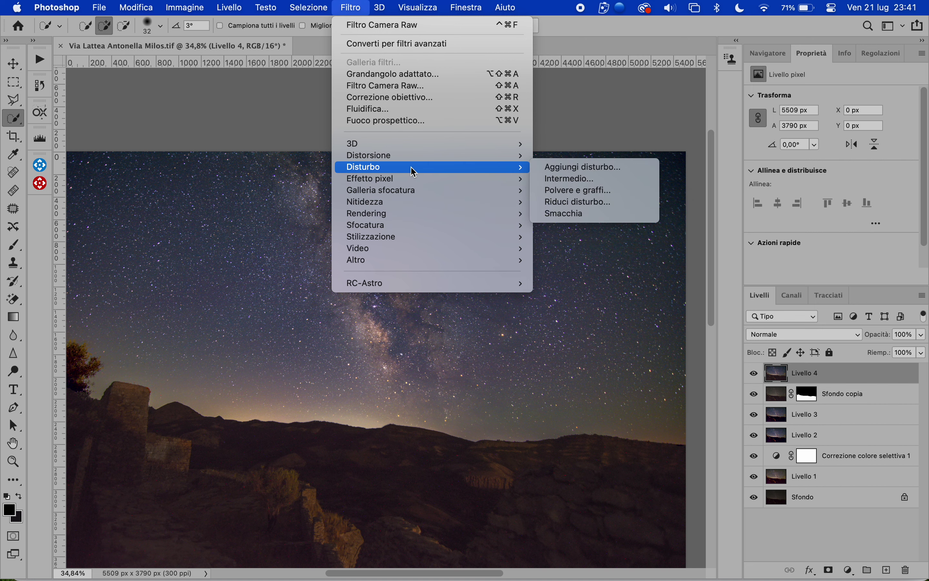
pyautogui.click(552, 190)
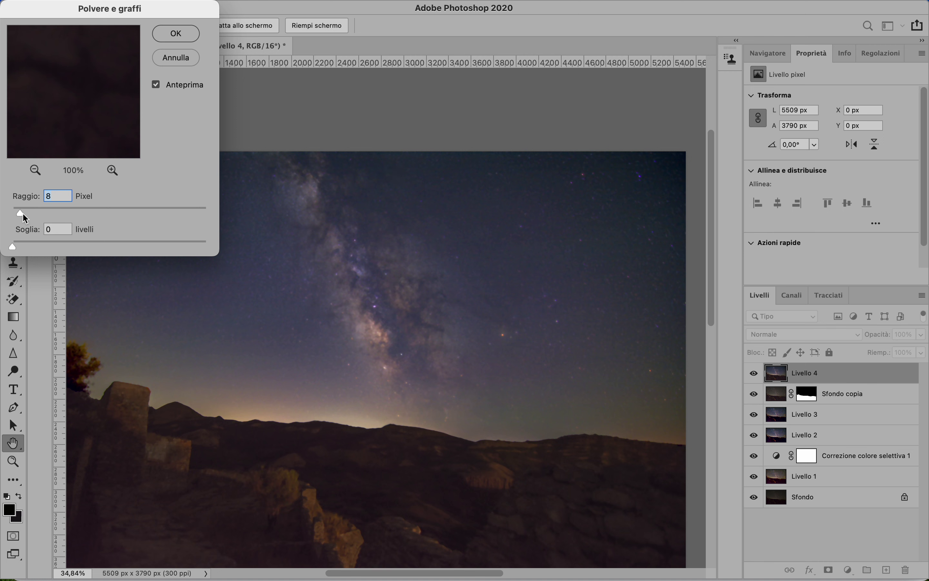
pyautogui.moveTo(23, 214); pyautogui.dragTo(8, 213)
pyautogui.click(112, 170)
pyautogui.click(113, 170)
pyautogui.click(112, 170)
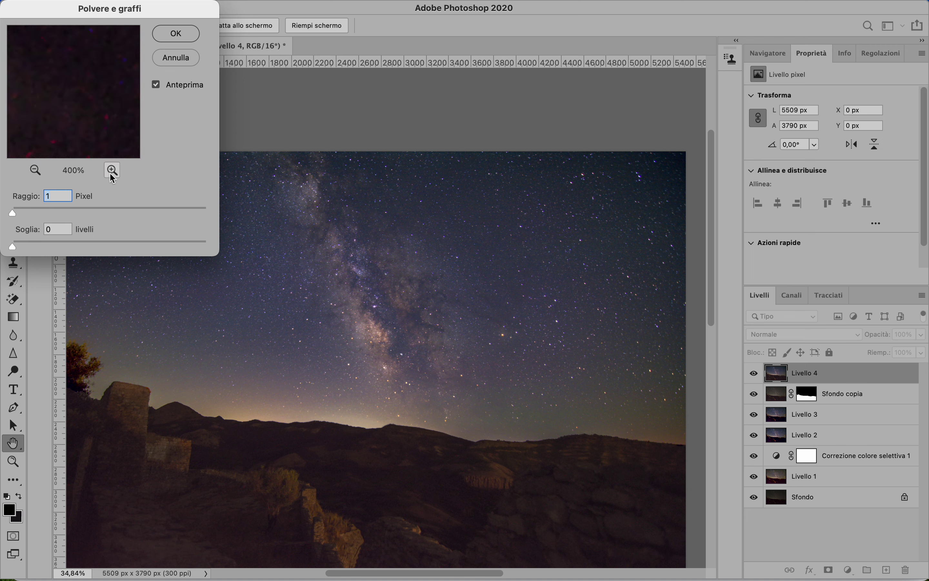
pyautogui.moveTo(97, 130); pyautogui.dragTo(118, 58)
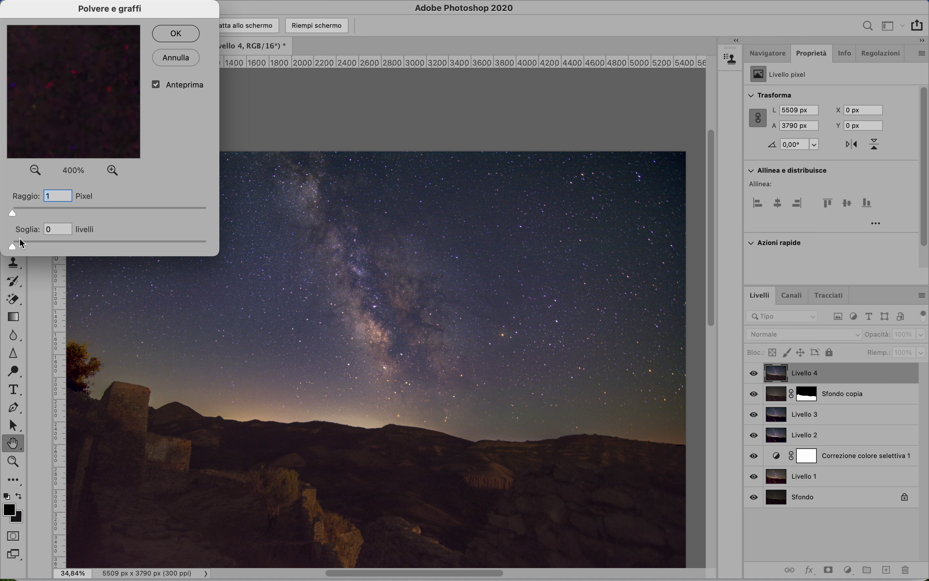
# Step: Raise the Dust & Scratches radius slightly until the coloured noise specks disappear from the dark ground, and apply the filter
pyautogui.moveTo(15, 247); pyautogui.dragTo(16, 218)
pyautogui.moveTo(15, 216); pyautogui.dragTo(15, 215)
pyautogui.press('alt')
pyautogui.press('alt')
pyautogui.moveTo(15, 217); pyautogui.dragTo(17, 218)
pyautogui.click(185, 35)
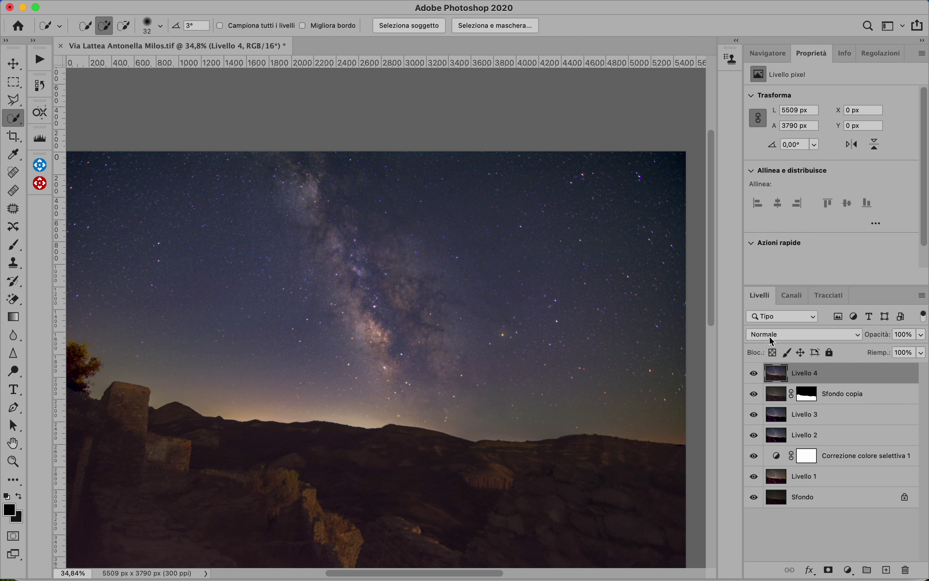
# Step: Inspect the foreground noise up close with and without the Dust & Scratches layer (Livello 4)
pyautogui.scroll(10, 483, 478)
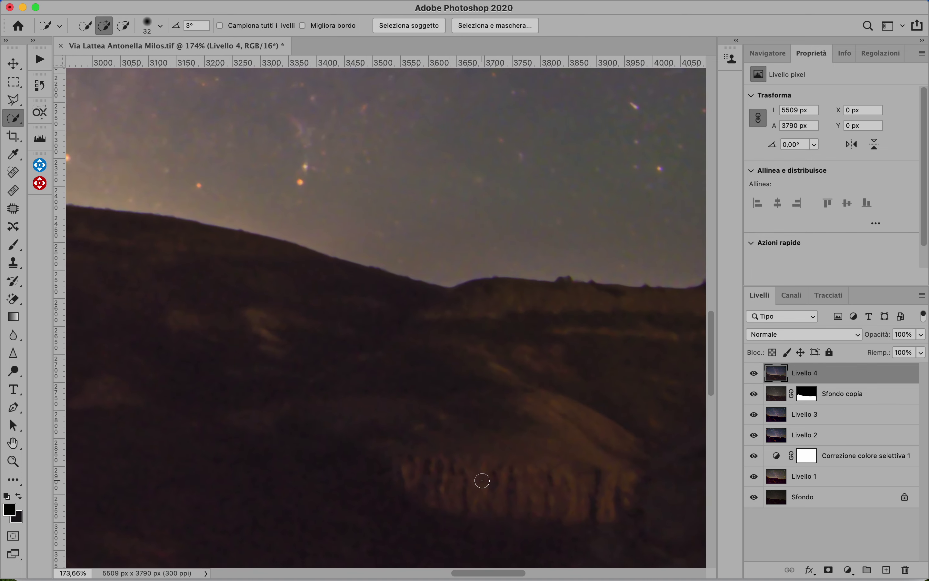
pyautogui.moveTo(302, 441); pyautogui.dragTo(526, 234)
pyautogui.click(756, 373)
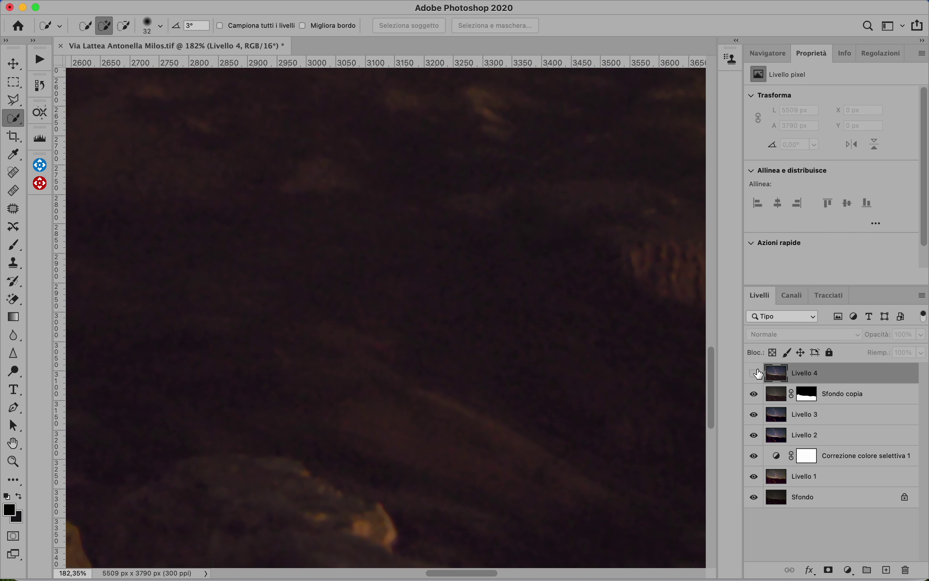
pyautogui.click(755, 373)
pyautogui.click(754, 373)
pyautogui.click(755, 373)
pyautogui.scroll(-5, 412, 350)
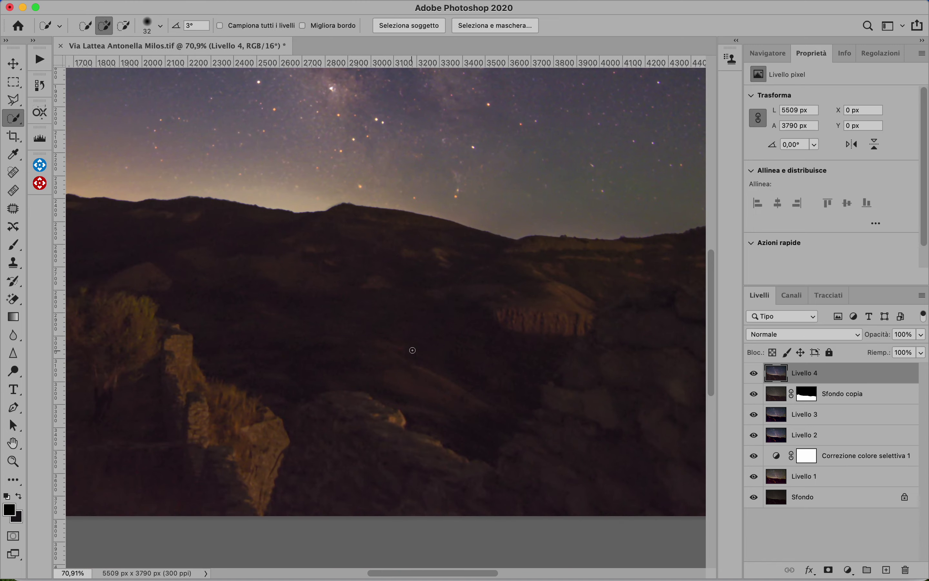
pyautogui.scroll(-3, 412, 350)
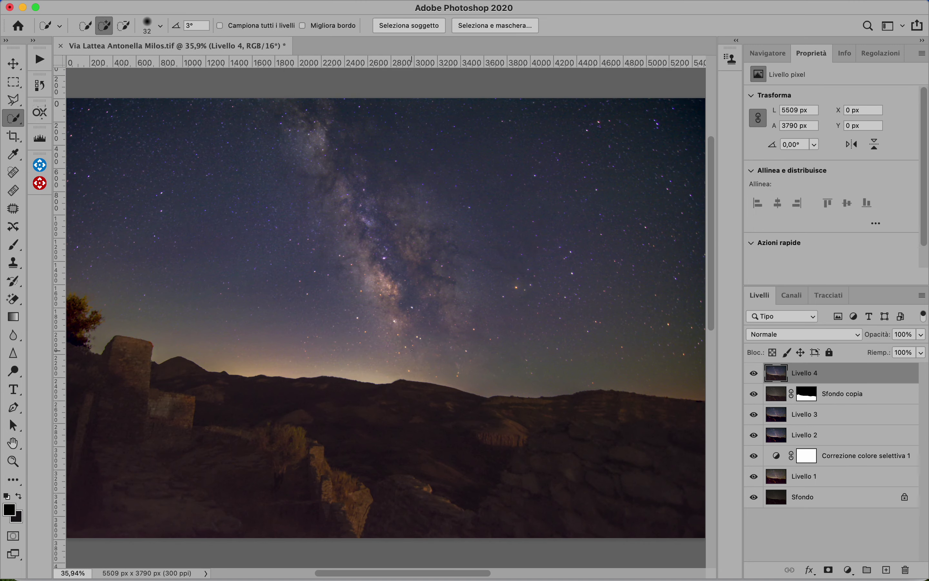
# Step: Compare the whole image with and without the Dust & Scratches layer (Livello 4) and the masked background copy
pyautogui.click(755, 373)
pyautogui.click(755, 373)
pyautogui.click(759, 374)
pyautogui.click(759, 375)
pyautogui.click(759, 375)
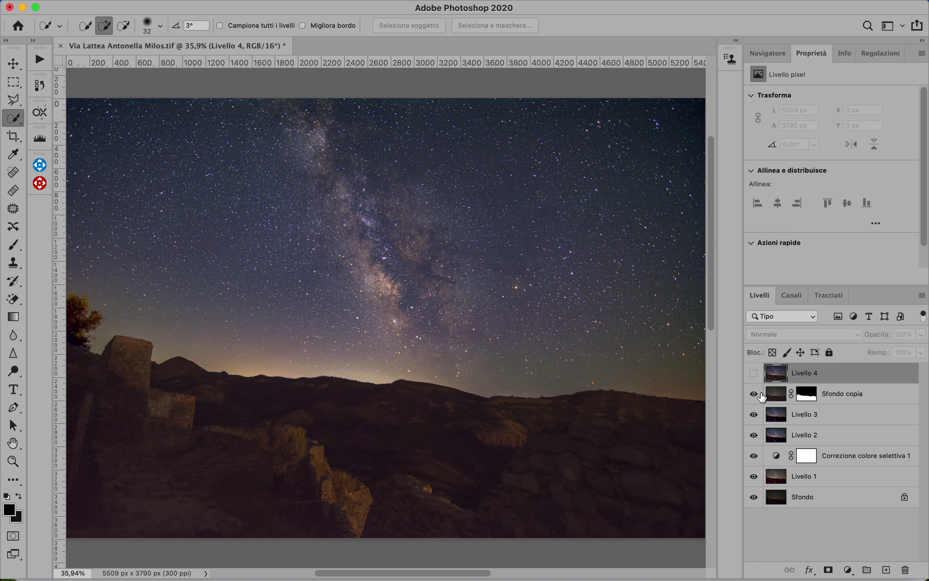
pyautogui.click(755, 395)
pyautogui.click(754, 395)
pyautogui.click(755, 374)
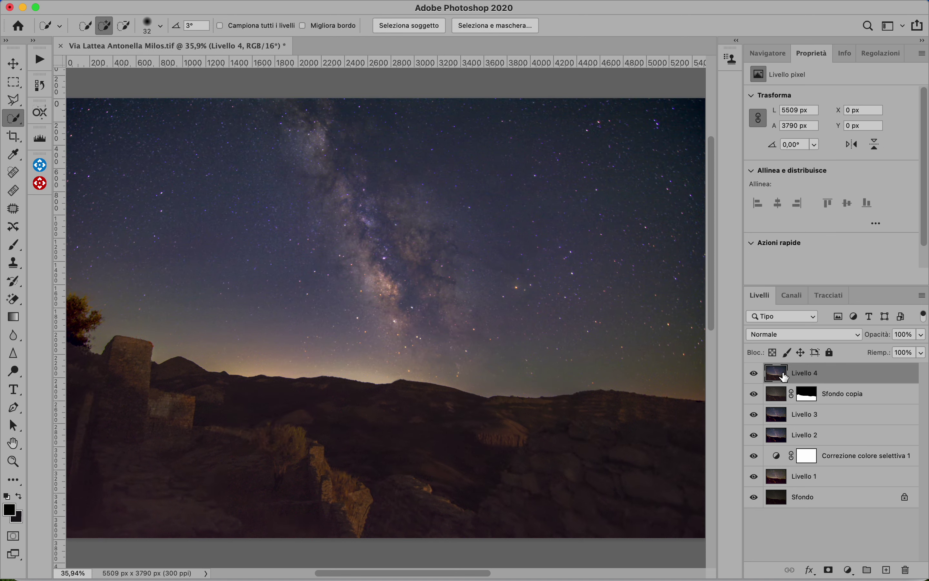
# Step: Mask the Dust & Scratches layer (Livello 4) to the foreground using the background copy's mask selection, and compare it on and off
pyautogui.keyDown('super'); pyautogui.click(808, 401); pyautogui.keyUp('super')
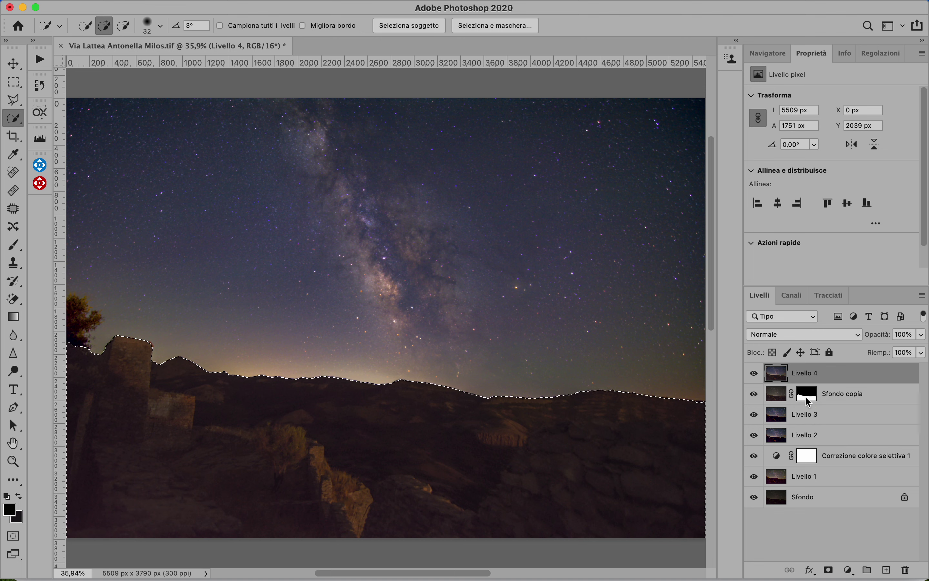
pyautogui.click(830, 571)
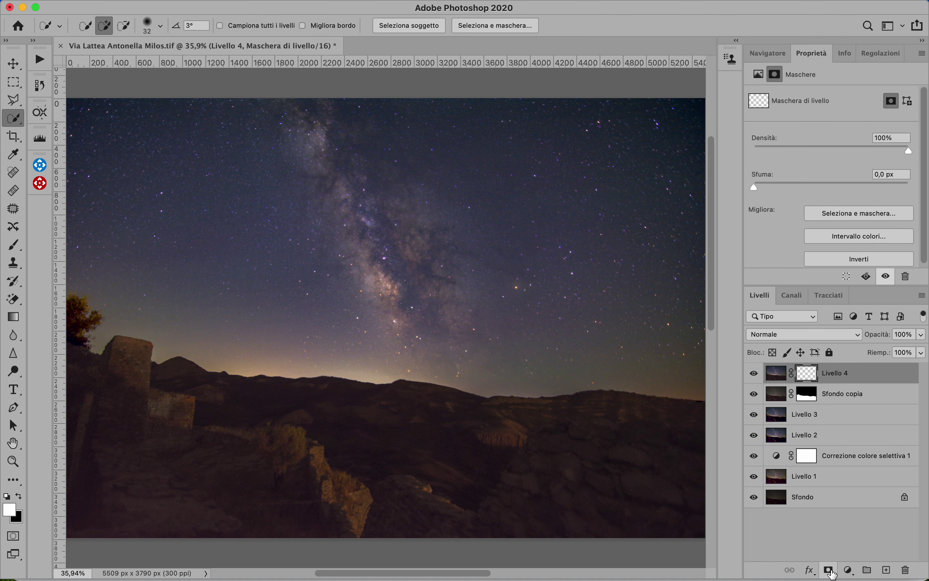
pyautogui.click(755, 375)
pyautogui.click(754, 374)
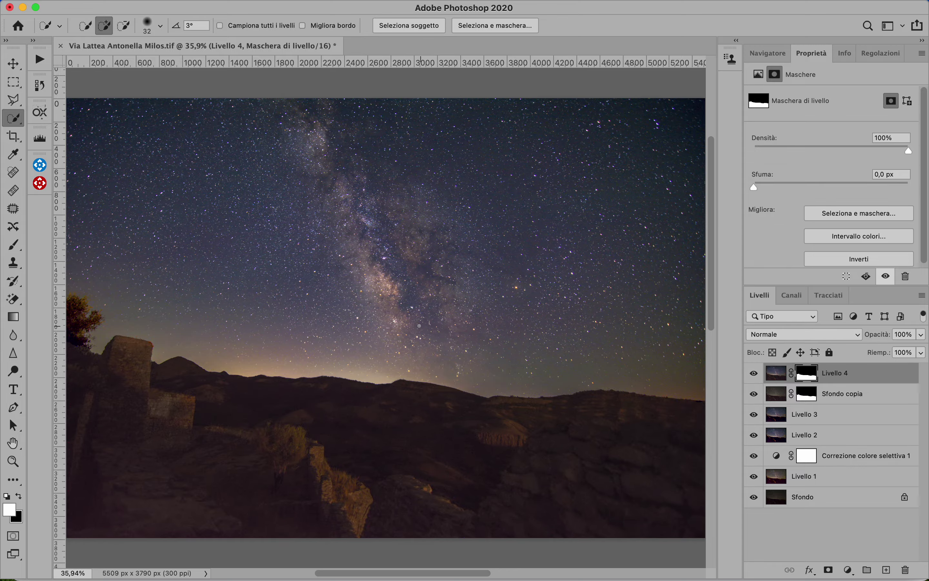
# Step: Inspect the sky's stars up close with the mask of Livello 4 enabled and disabled
pyautogui.scroll(8, 419, 326)
pyautogui.scroll(6, 422, 328)
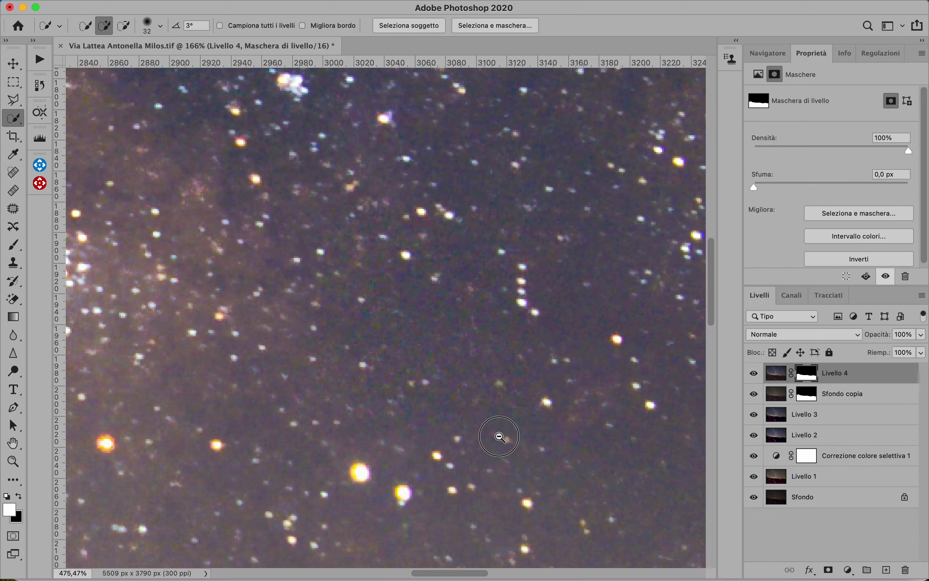
pyautogui.scroll(-10, 577, 519)
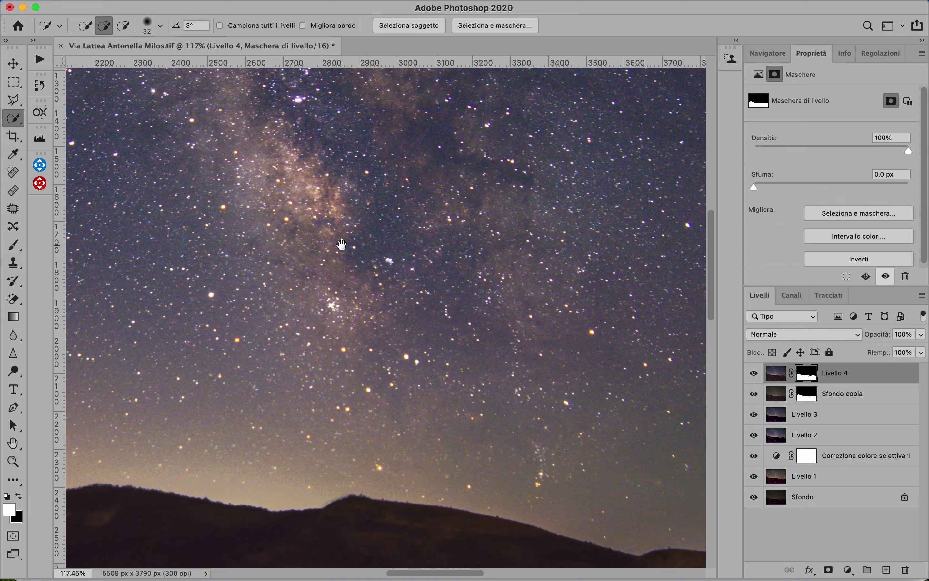
pyautogui.moveTo(342, 244); pyautogui.dragTo(666, 503)
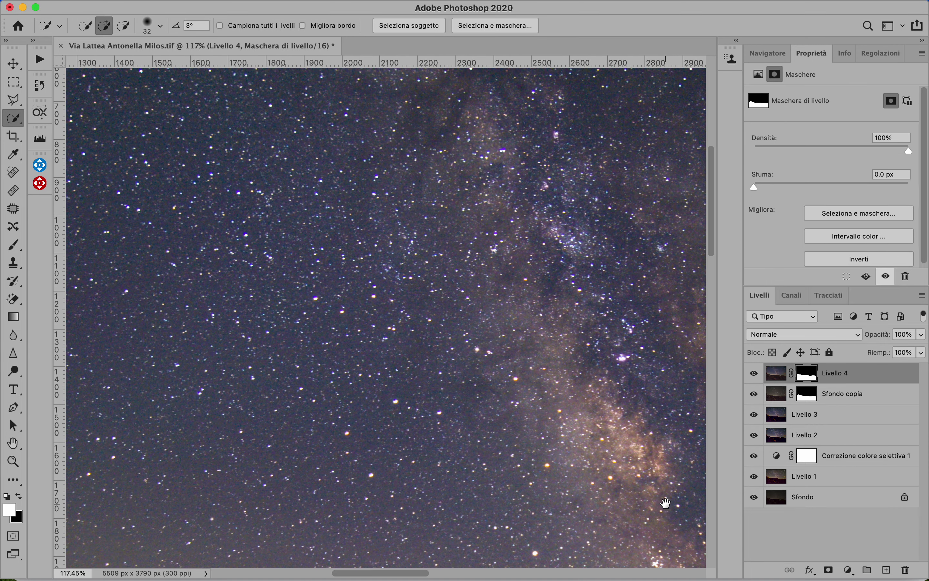
pyautogui.scroll(5, 322, 379)
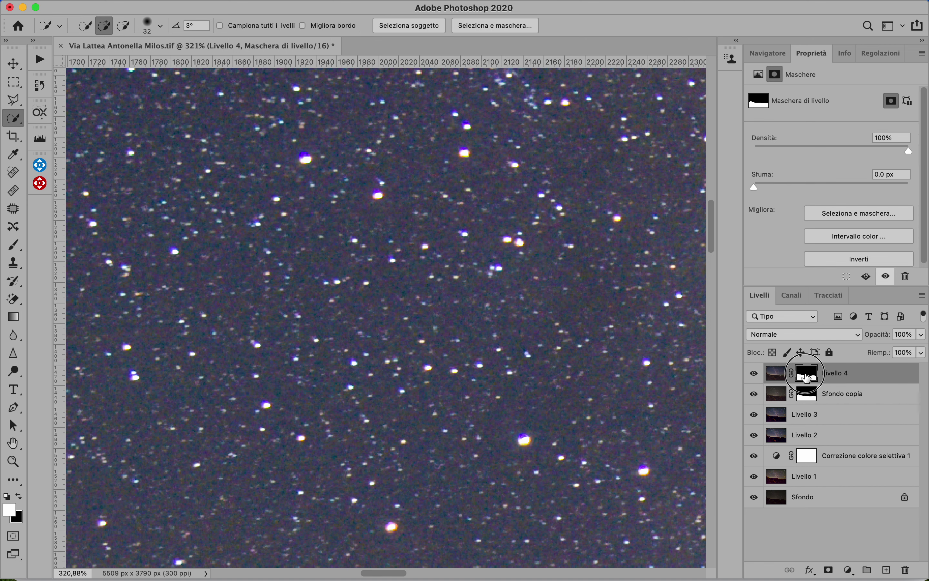
pyautogui.keyDown('shift'); pyautogui.click(807, 378); pyautogui.keyUp('shift')
pyautogui.keyDown('shift'); pyautogui.click(806, 377); pyautogui.keyUp('shift')
pyautogui.keyDown('shift'); pyautogui.click(807, 378); pyautogui.keyUp('shift')
pyautogui.keyDown('shift'); pyautogui.click(806, 378); pyautogui.keyUp('shift')
# Step: Check the Milky Way and the whole image, comparing them with and without the masked Livello 4
pyautogui.scroll(-10, 350, 332)
pyautogui.scroll(-3, 350, 332)
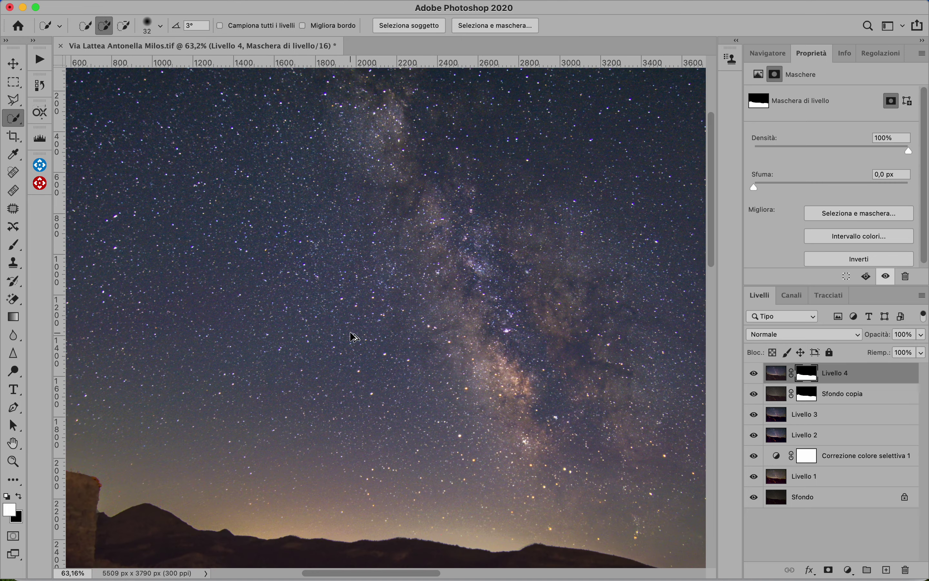
pyautogui.scroll(-3, 350, 332)
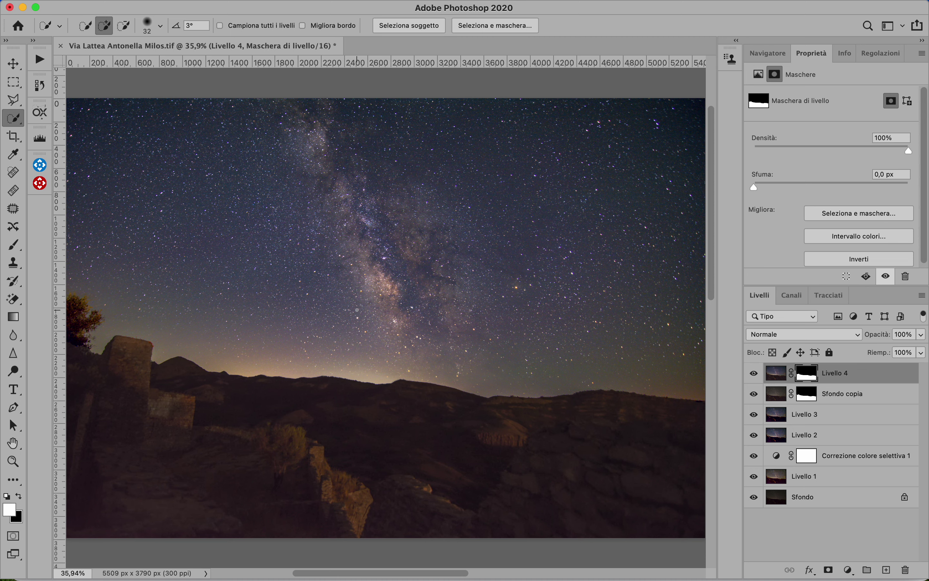
pyautogui.scroll(7, 368, 292)
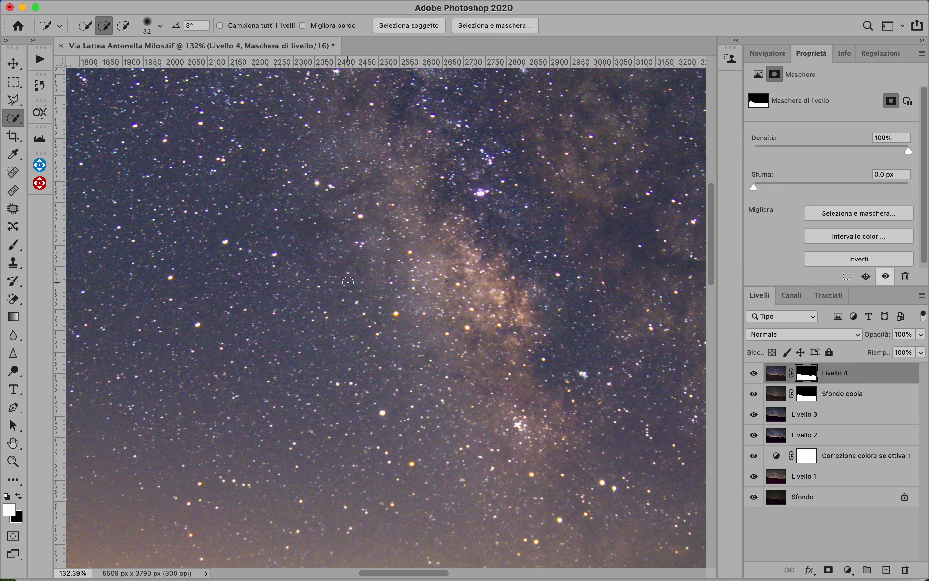
pyautogui.scroll(-8, 347, 282)
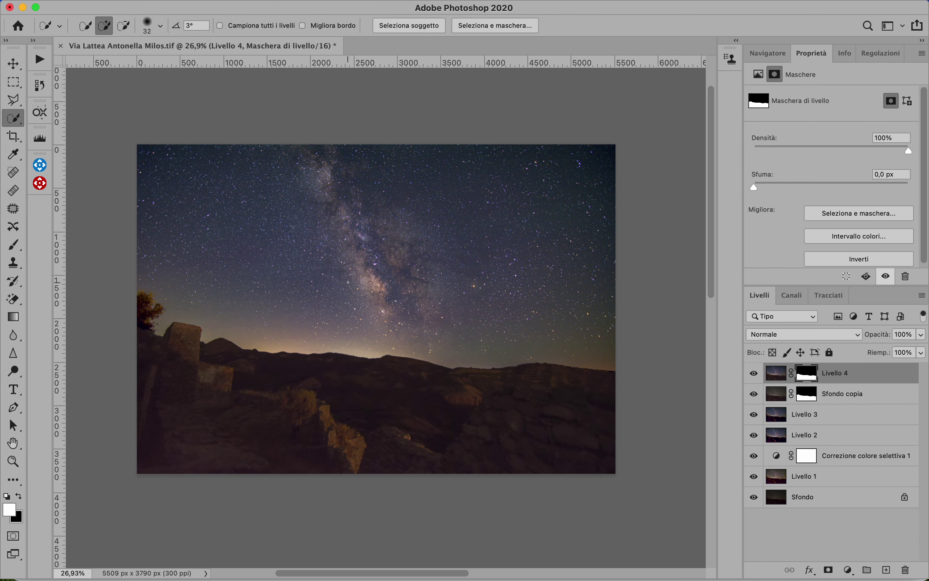
pyautogui.scroll(1, 348, 282)
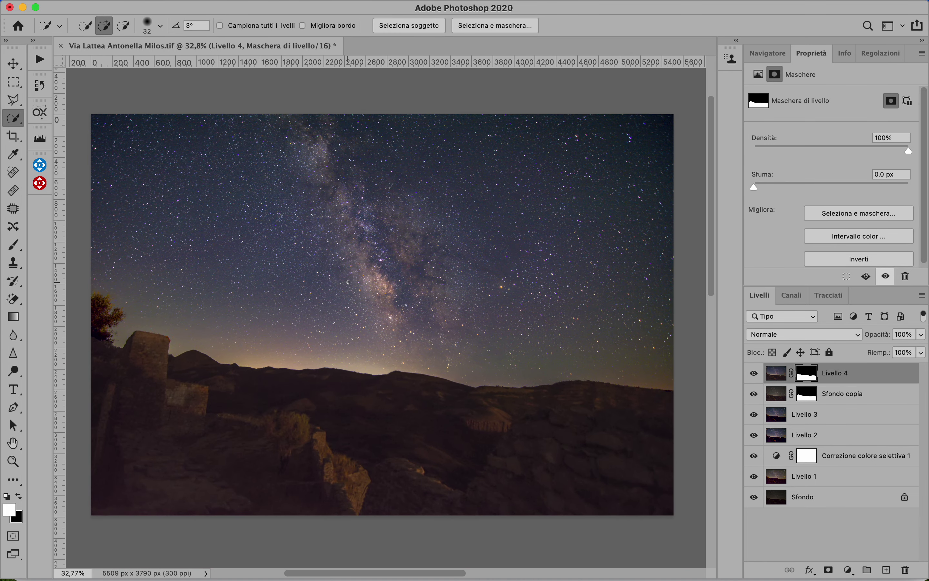
pyautogui.click(754, 374)
pyautogui.click(754, 375)
# Step: Stamp all visible layers into a new layer above Livello 4 and open the Camera Raw filter on it
pyautogui.click(771, 378)
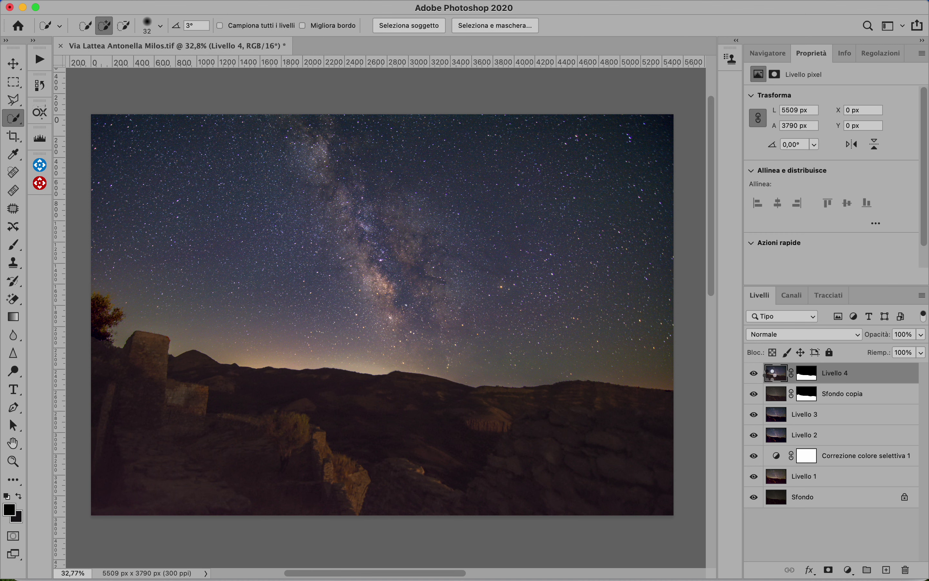
pyautogui.press('super+alt+shift+e')
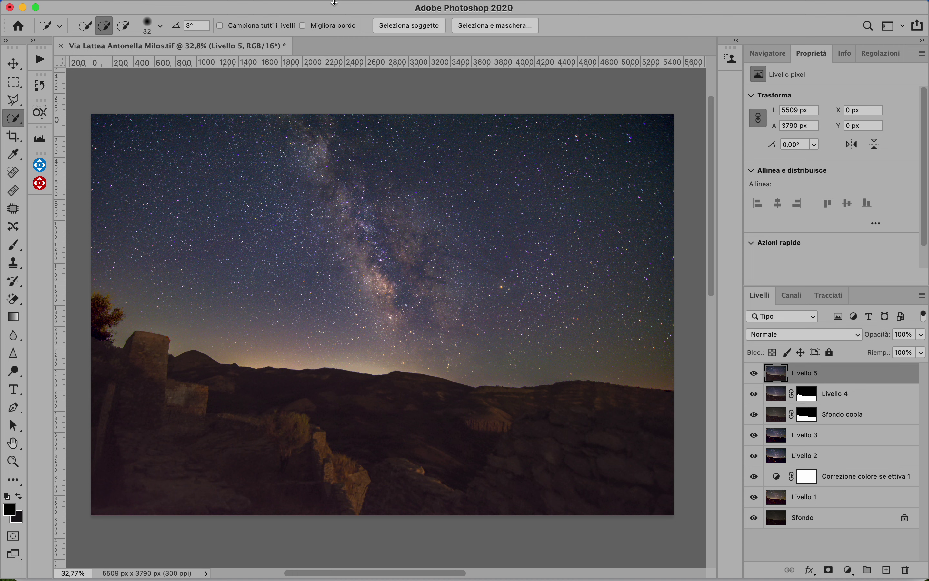
pyautogui.click(351, 8)
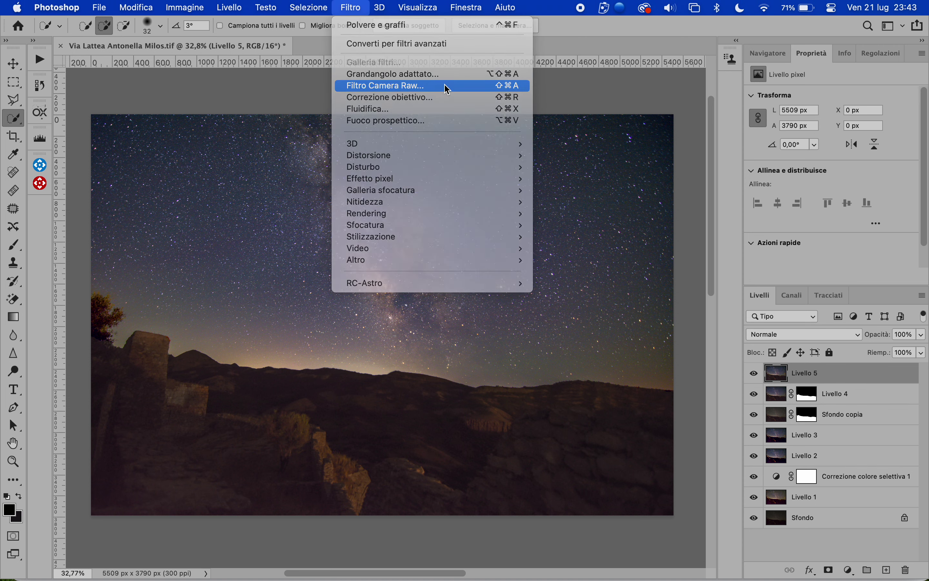
pyautogui.click(448, 86)
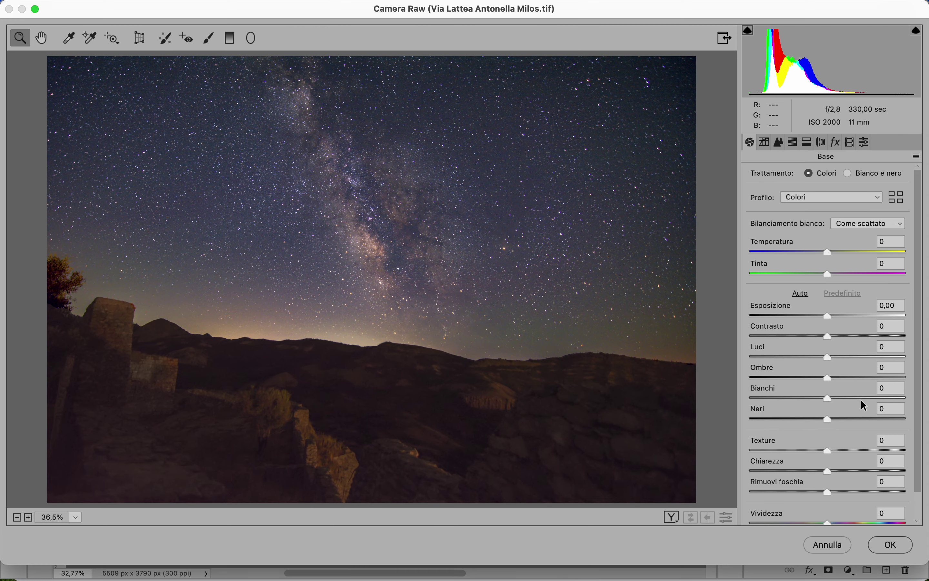
# Step: Set Whites (Bianchi) to +51, Blacks (Neri) to -32 and Shadows (Ombre) to +54, judging the foreground at 66.7%
pyautogui.click(864, 399)
pyautogui.moveTo(864, 397); pyautogui.dragTo(882, 399)
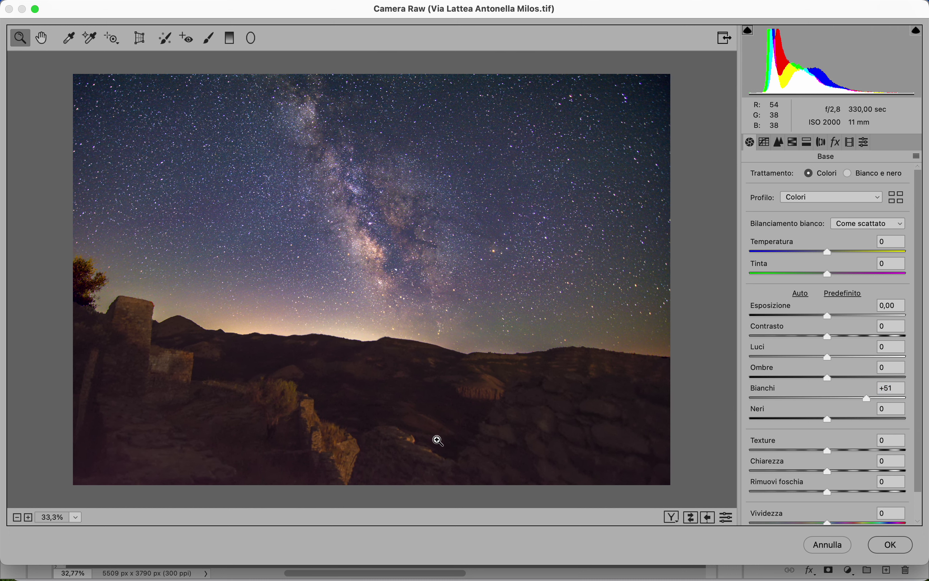
pyautogui.click(431, 431)
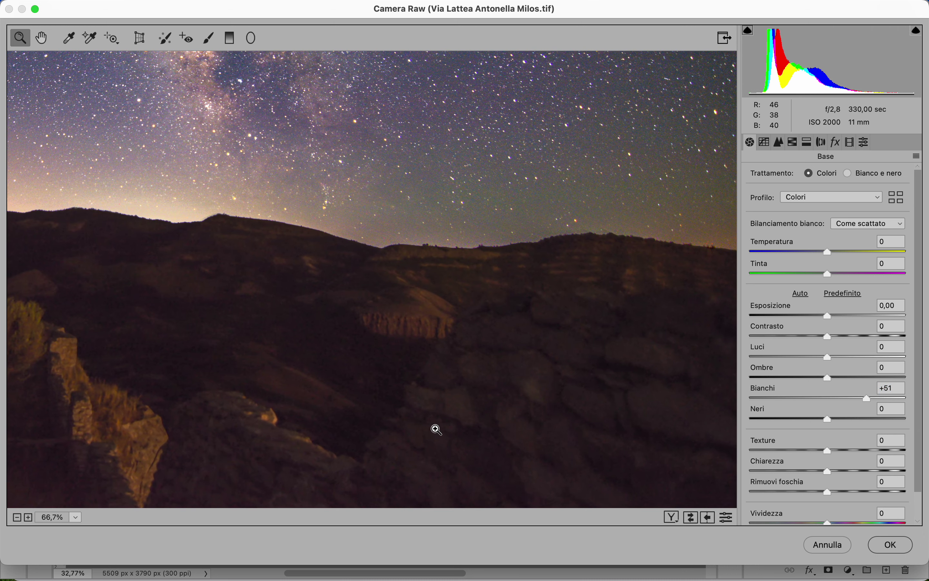
pyautogui.moveTo(829, 424); pyautogui.dragTo(803, 423)
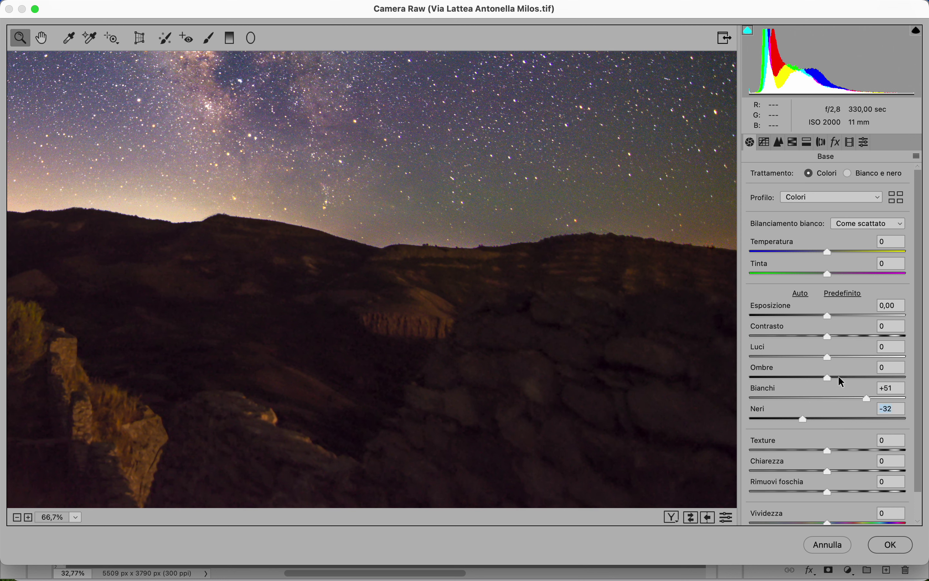
pyautogui.click(859, 381)
pyautogui.moveTo(866, 380)
pyautogui.mouseDown()
pyautogui.moveTo(883, 380)
pyautogui.moveTo(869, 375)
pyautogui.mouseUp()
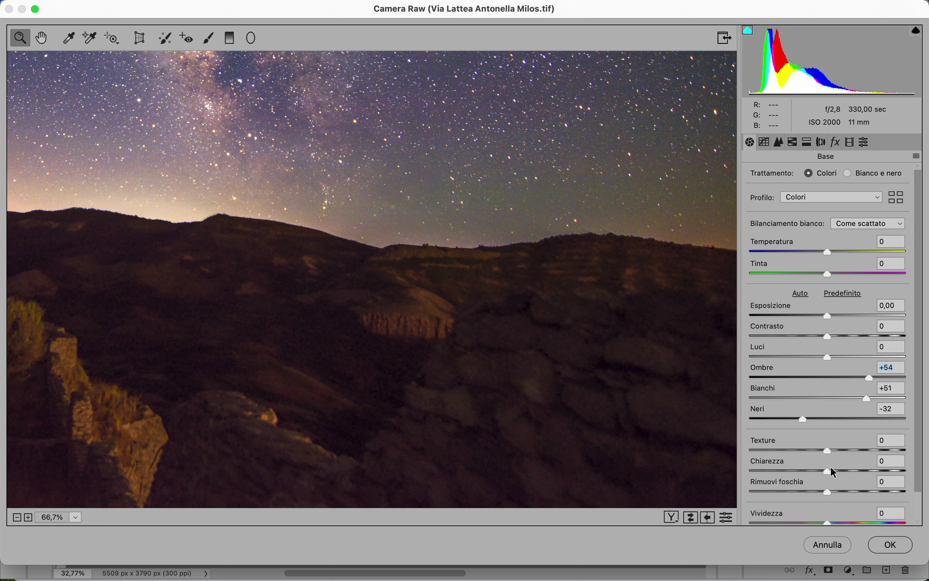
# Step: Raise Clarity (Chiarezza) to +33 and lower Dehaze (Rimuovi foschia) to -19 while checking the foreground rocks
pyautogui.moveTo(831, 469); pyautogui.dragTo(854, 469)
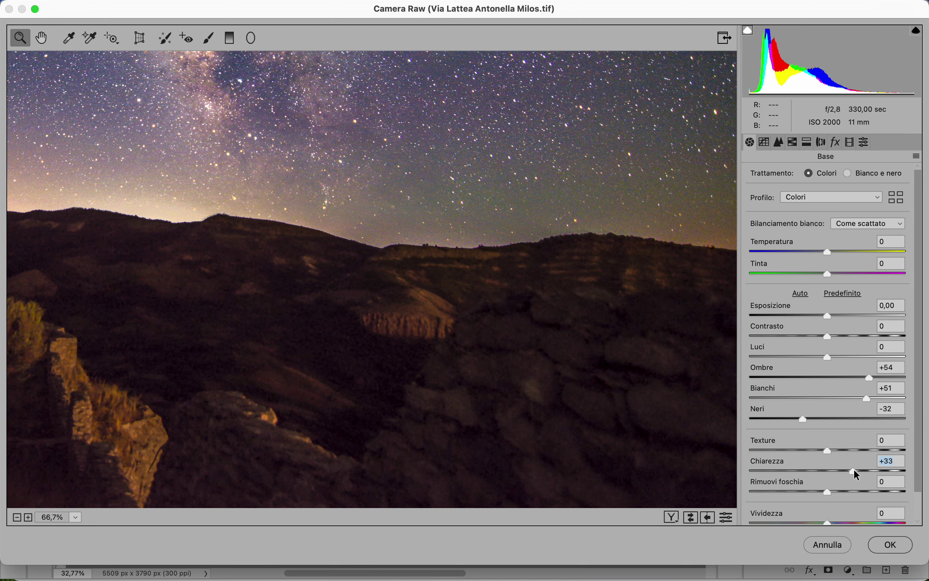
pyautogui.moveTo(386, 469); pyautogui.dragTo(568, 330)
pyautogui.moveTo(612, 353); pyautogui.dragTo(291, 328)
pyautogui.moveTo(638, 369); pyautogui.dragTo(393, 352)
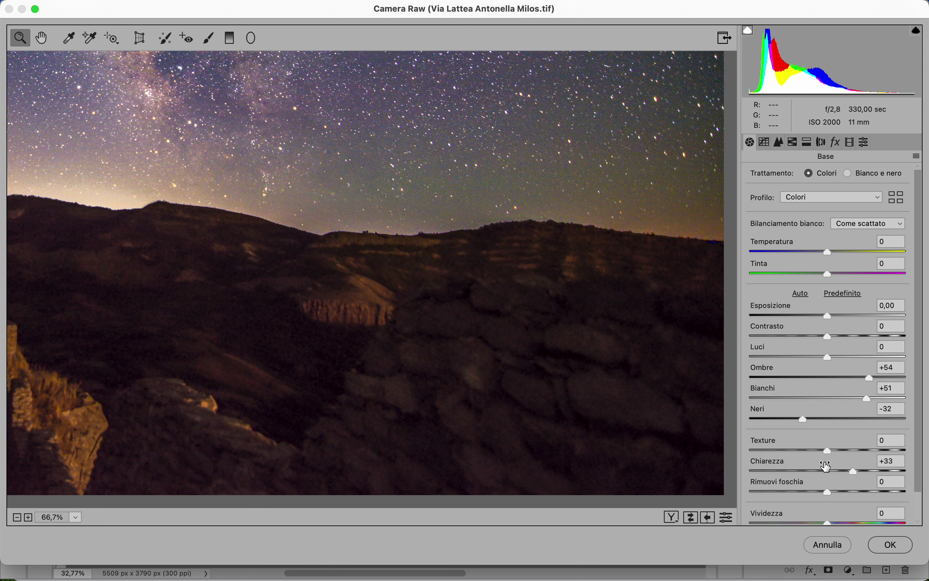
pyautogui.moveTo(828, 492)
pyautogui.mouseDown()
pyautogui.moveTo(853, 498)
pyautogui.moveTo(806, 494)
pyautogui.moveTo(883, 493)
pyautogui.moveTo(815, 500)
pyautogui.mouseUp()
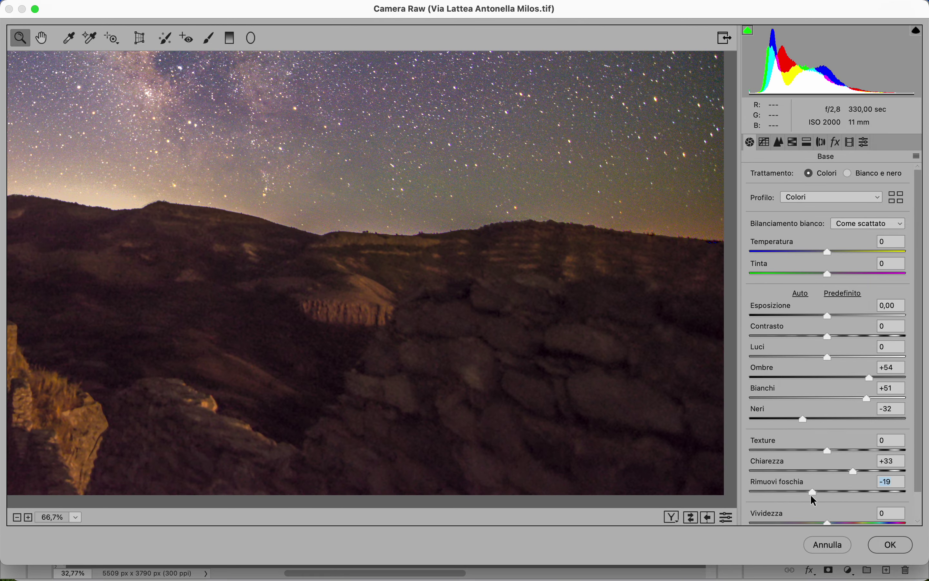
# Step: Set Temperature (Temperatura) to -7, try Highlights (Luci) at -38 and reset it, and apply the Camera Raw filter
pyautogui.moveTo(416, 437); pyautogui.dragTo(711, 417)
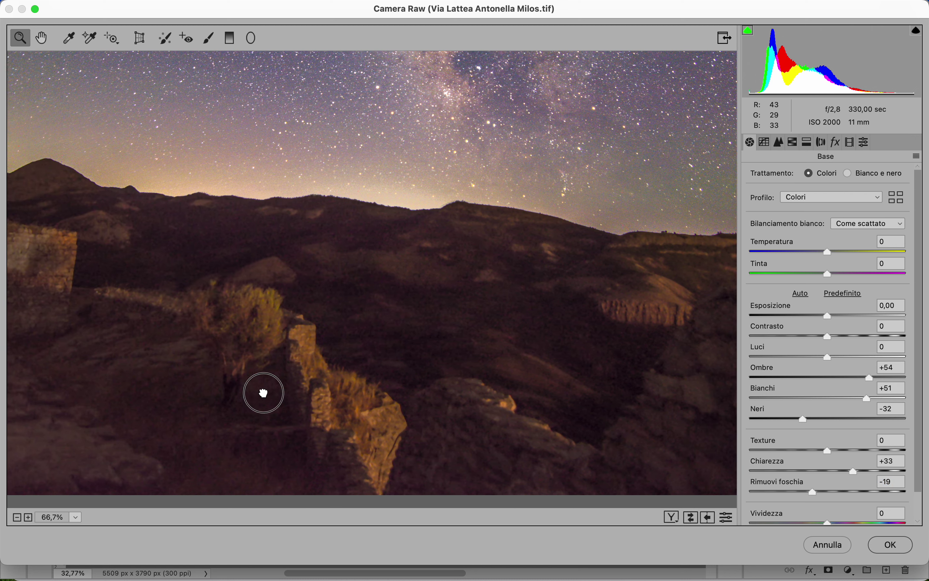
pyautogui.moveTo(259, 390); pyautogui.dragTo(336, 384)
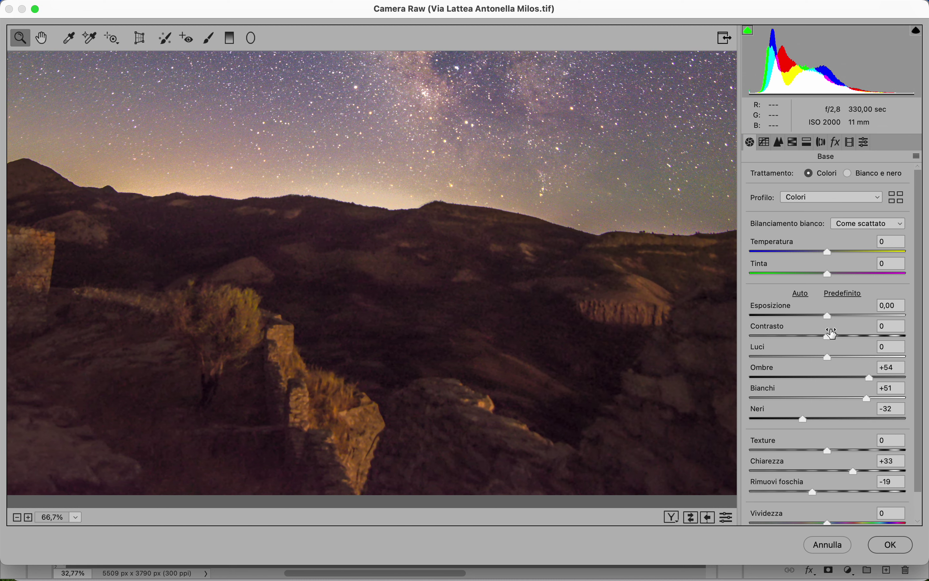
pyautogui.moveTo(827, 252); pyautogui.dragTo(822, 249)
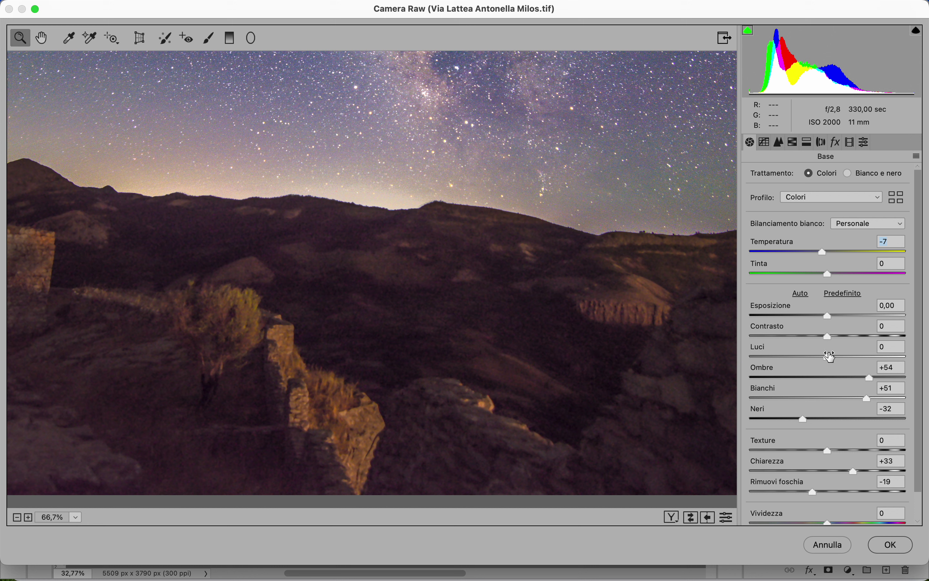
pyautogui.moveTo(831, 361); pyautogui.dragTo(802, 372)
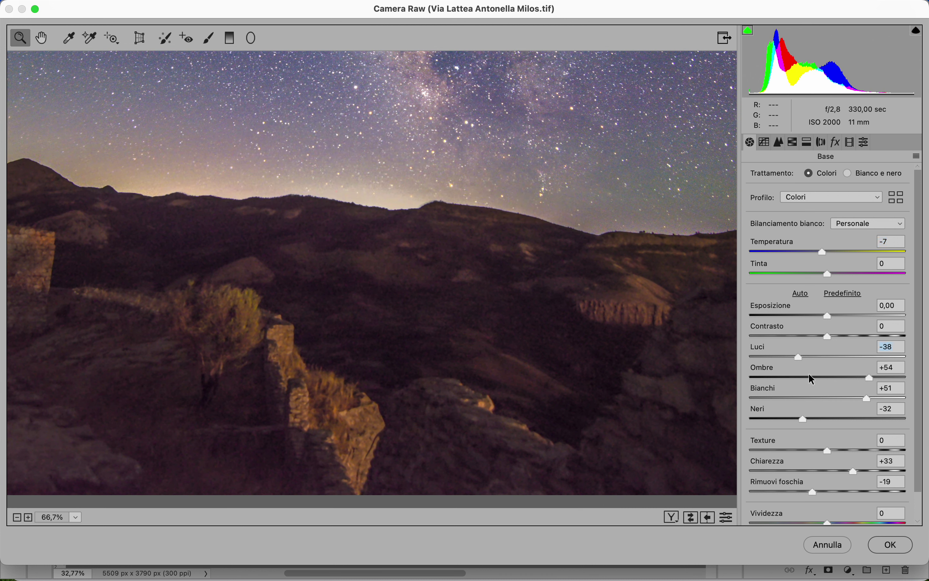
pyautogui.doubleClick(801, 357)
pyautogui.click(894, 545)
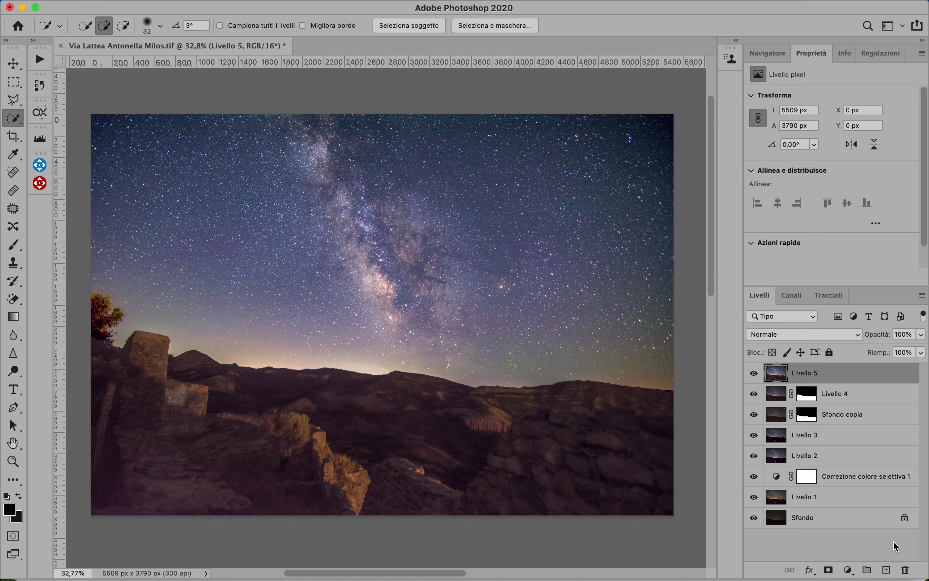
# Step: Mask Livello 5 to the foreground using Livello 4's mask selection, and compare the image with and without Livello 5
pyautogui.click(756, 375)
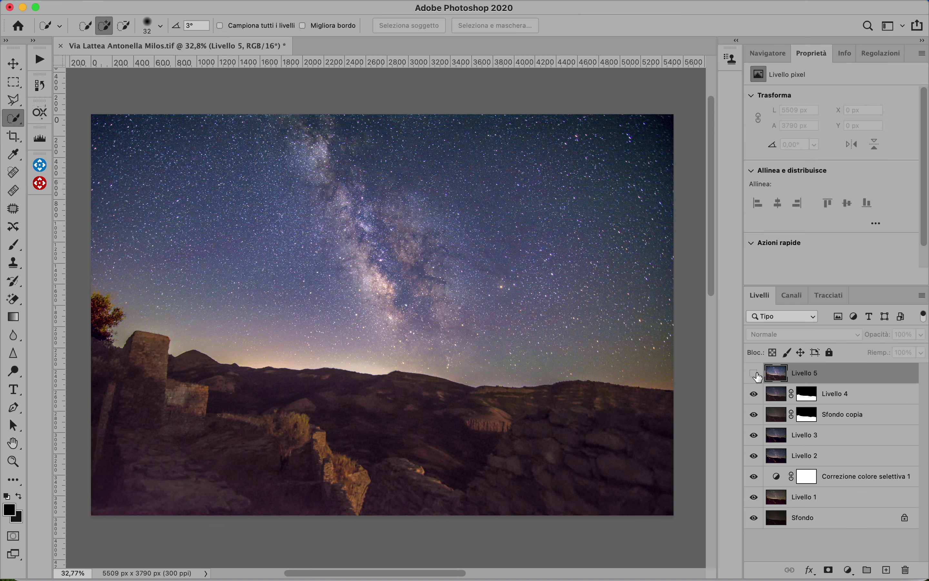
pyautogui.click(755, 374)
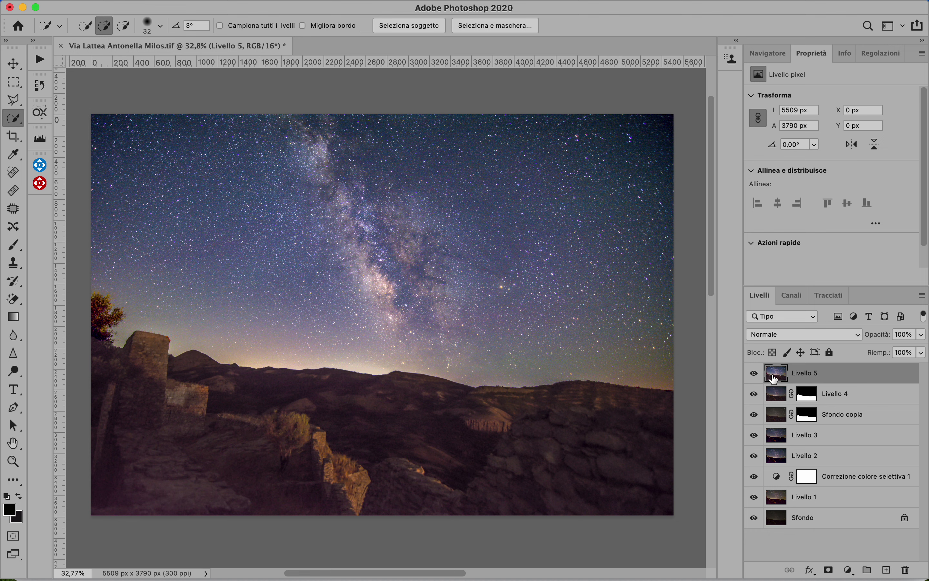
pyautogui.keyDown('super'); pyautogui.click(806, 398); pyautogui.keyUp('super')
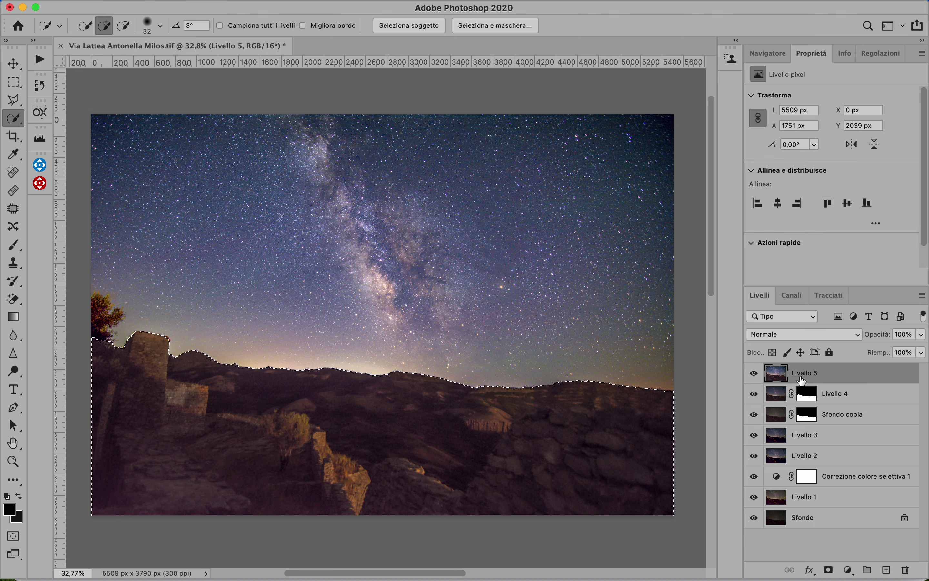
pyautogui.click(829, 570)
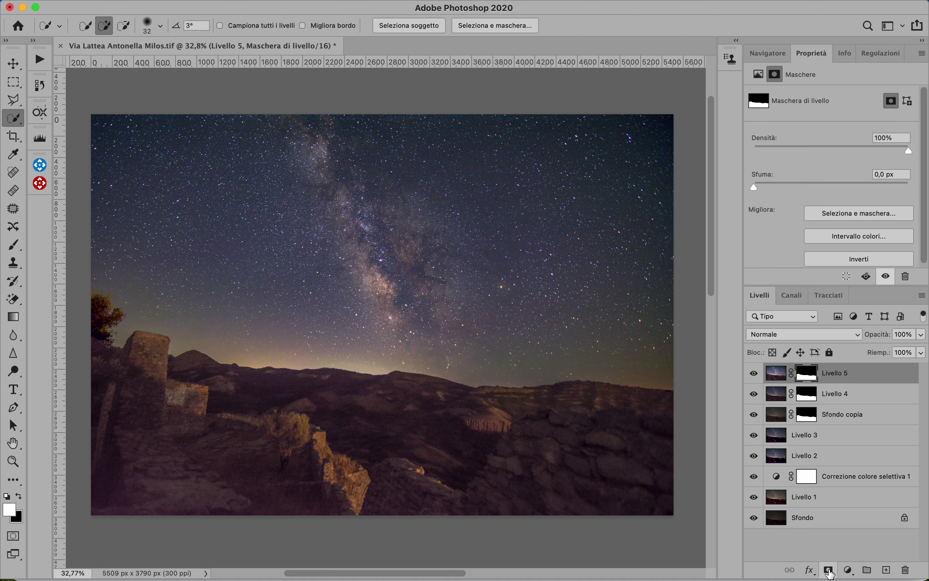
pyautogui.click(755, 375)
pyautogui.click(755, 375)
pyautogui.click(755, 375)
pyautogui.click(755, 374)
# Step: Reduce the opacity of Livello 5 to 50% and compare the foreground with and without the layer
pyautogui.click(921, 335)
pyautogui.click(891, 350)
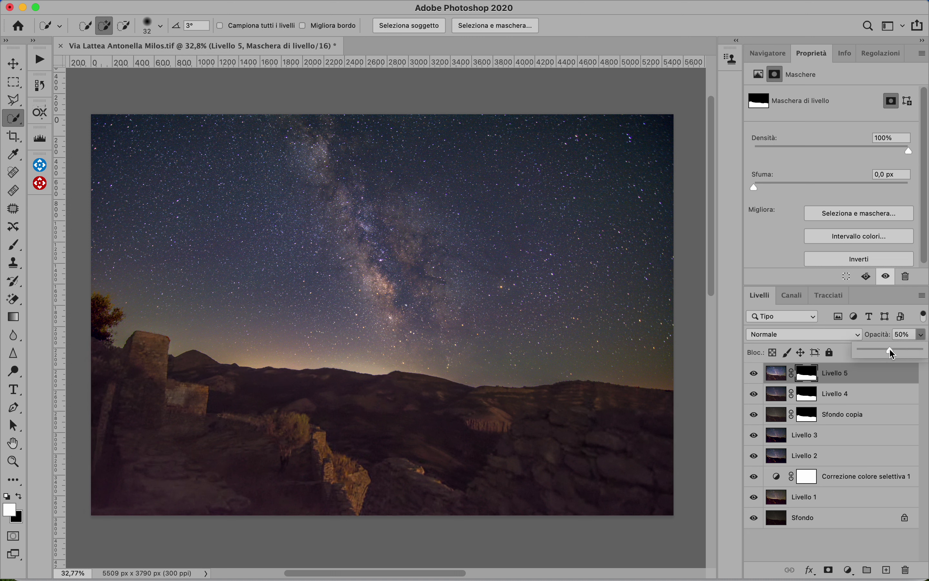
pyautogui.click(754, 374)
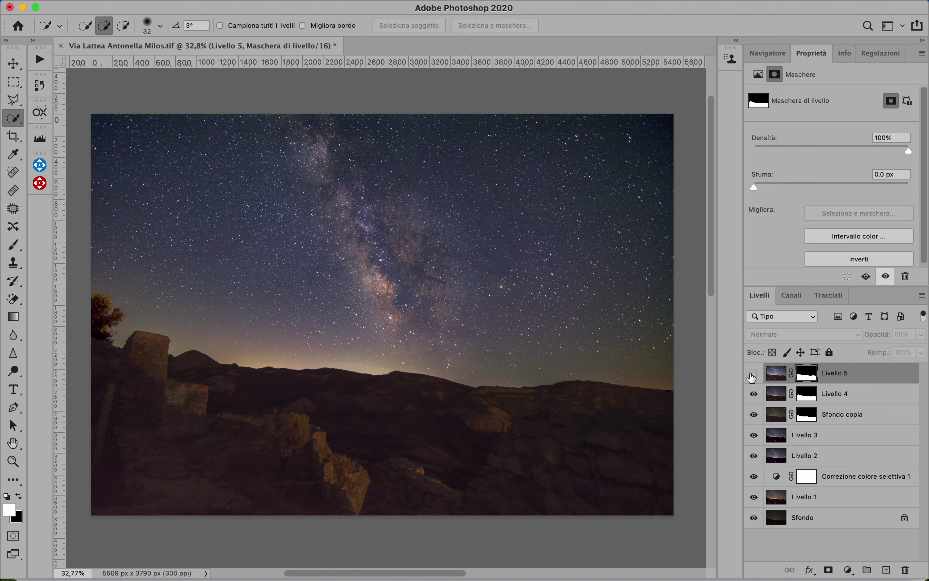
pyautogui.click(754, 375)
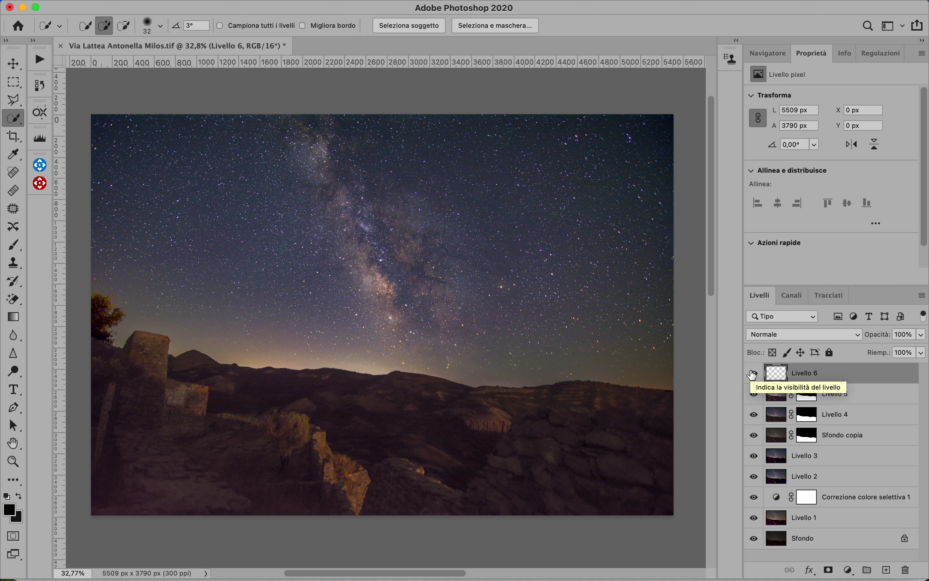
# Step: Add a Hue/Saturation (Tonalità/saturazione) adjustment layer above Livello 6, try Saturation (Saturazione) at -32 and reset it
pyautogui.click(849, 569)
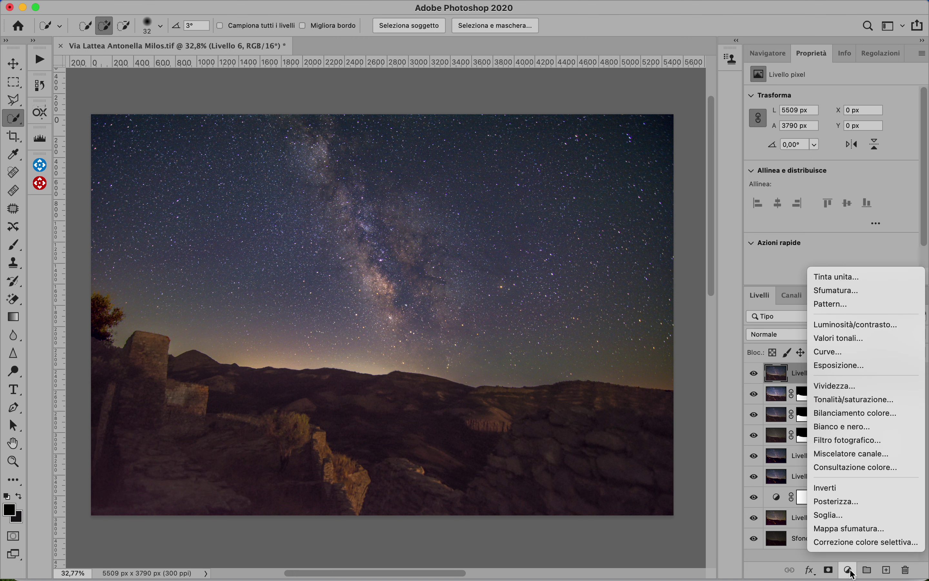
pyautogui.click(882, 401)
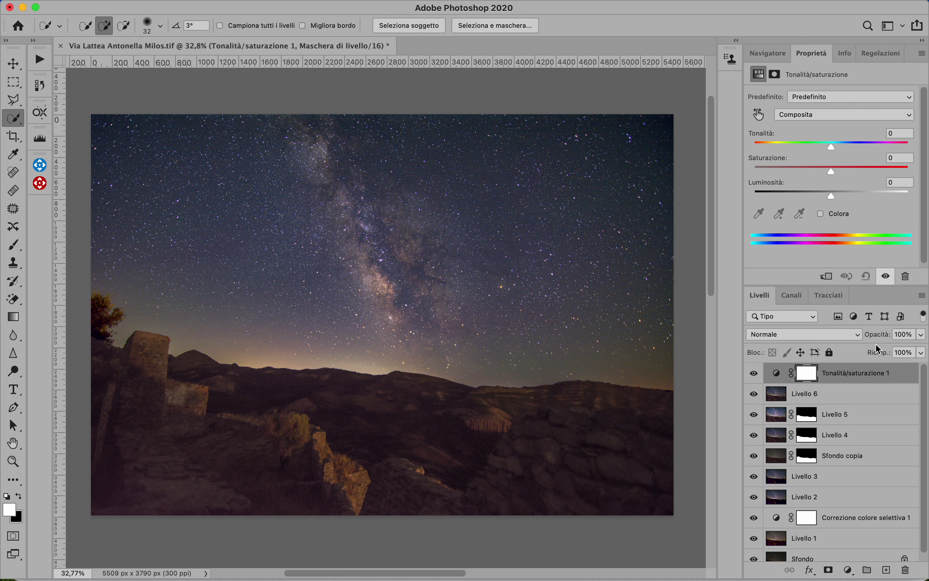
pyautogui.click(815, 166)
pyautogui.click(807, 166)
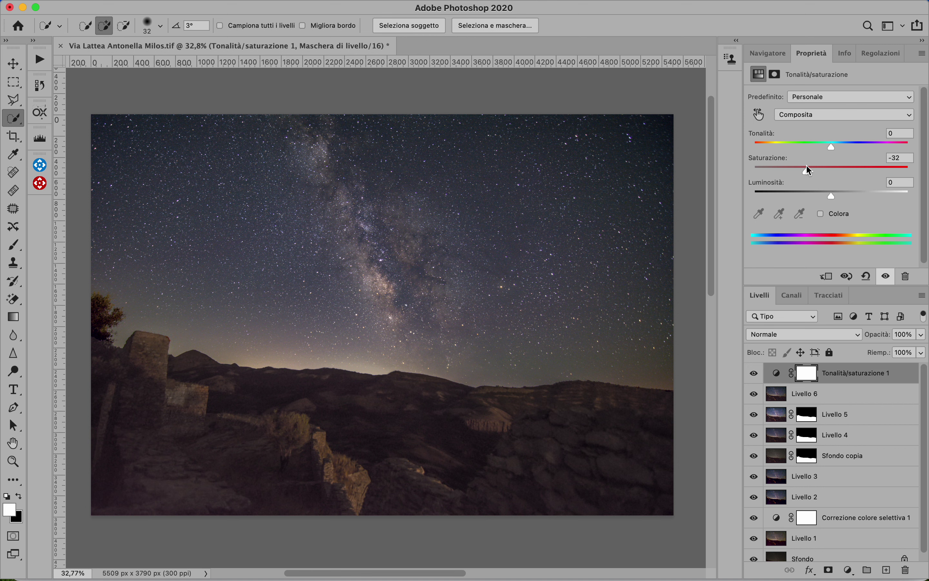
pyautogui.click(811, 168)
pyautogui.moveTo(820, 171)
pyautogui.mouseDown()
pyautogui.moveTo(871, 176)
pyautogui.moveTo(804, 176)
pyautogui.mouseUp()
pyautogui.click(866, 276)
# Step: Set Lightness (Luminosità) to -12 and Saturation (Saturazione) to -7, and compare the image with and without the adjustment
pyautogui.moveTo(832, 197); pyautogui.dragTo(818, 196)
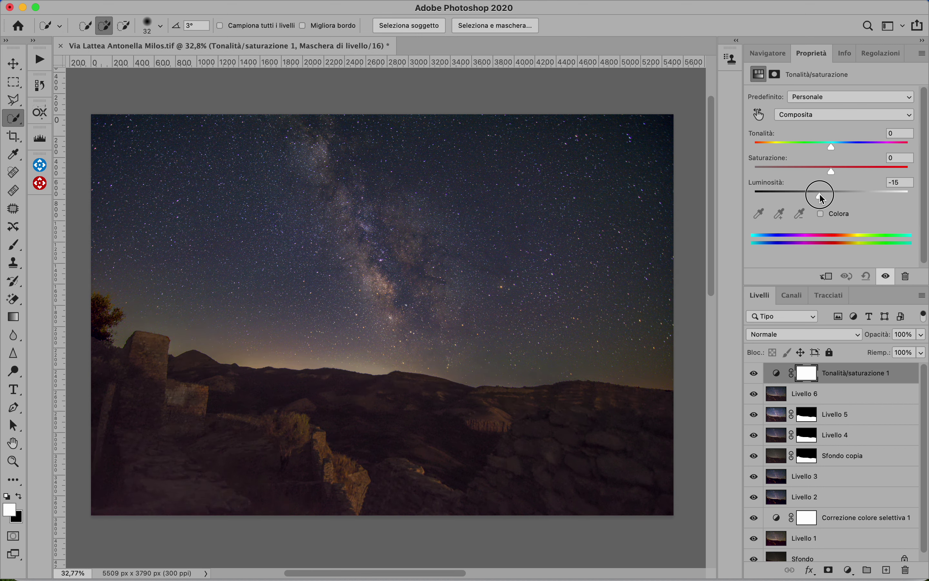
pyautogui.moveTo(819, 194)
pyautogui.mouseDown()
pyautogui.moveTo(831, 171)
pyautogui.moveTo(842, 172)
pyautogui.moveTo(816, 174)
pyautogui.moveTo(828, 176)
pyautogui.mouseUp()
pyautogui.click(754, 374)
pyautogui.click(753, 380)
pyautogui.click(753, 381)
pyautogui.click(753, 380)
pyautogui.click(753, 381)
pyautogui.click(753, 380)
# Step: Replace the white mask of Tonalità/saturazione 1 with a foreground mask made from Livello 5's mask selection
pyautogui.keyDown('super'); pyautogui.click(807, 416); pyautogui.keyUp('super')
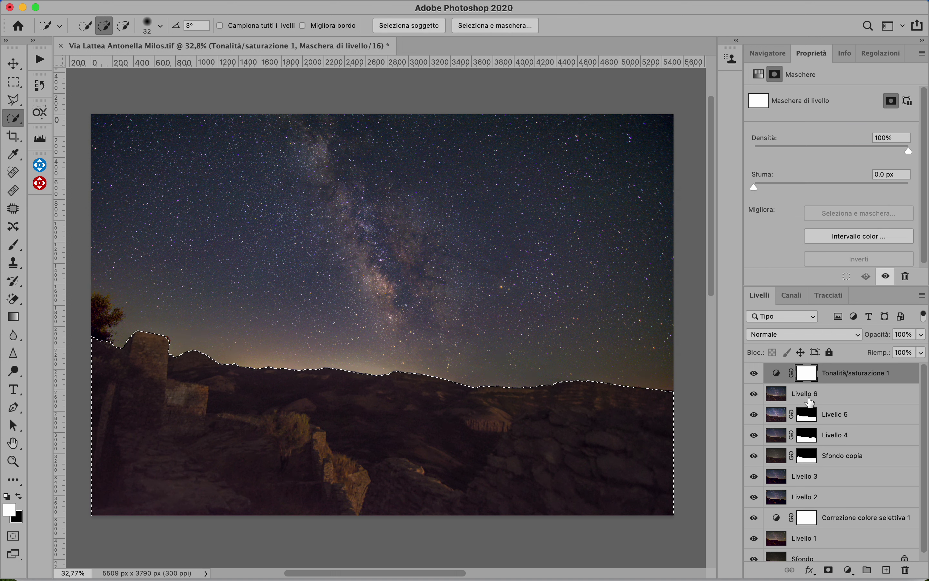
pyautogui.click(829, 569)
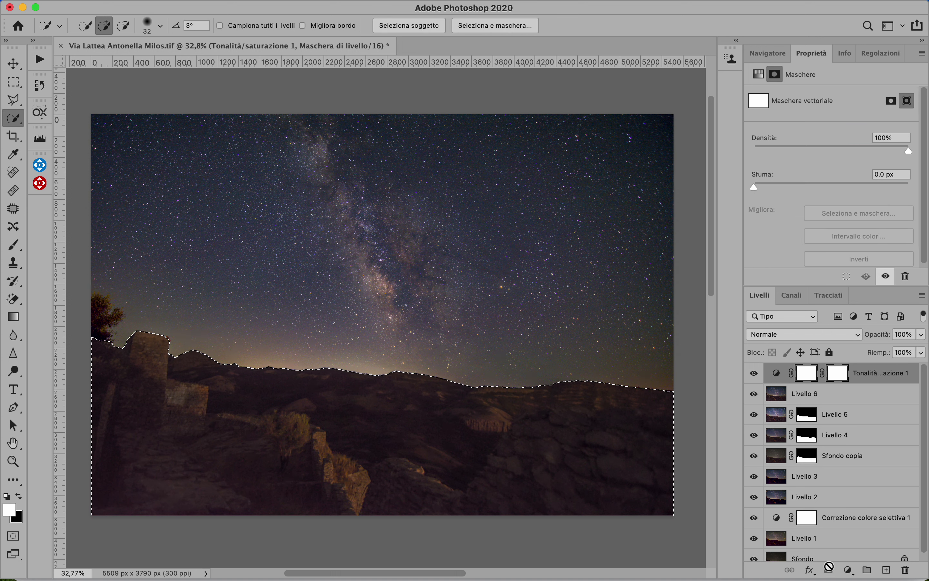
pyautogui.press('super+z')
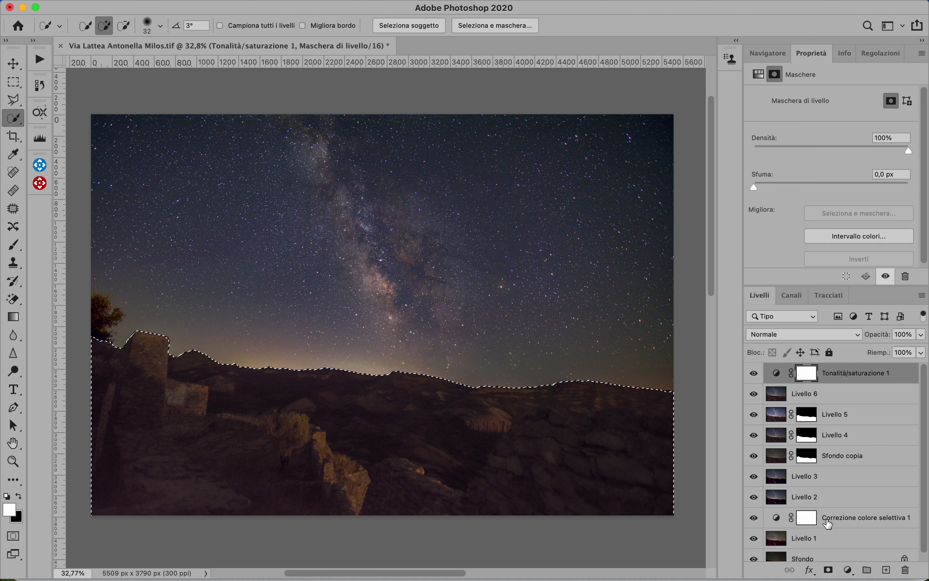
pyautogui.rightClick(813, 377)
pyautogui.click(798, 402)
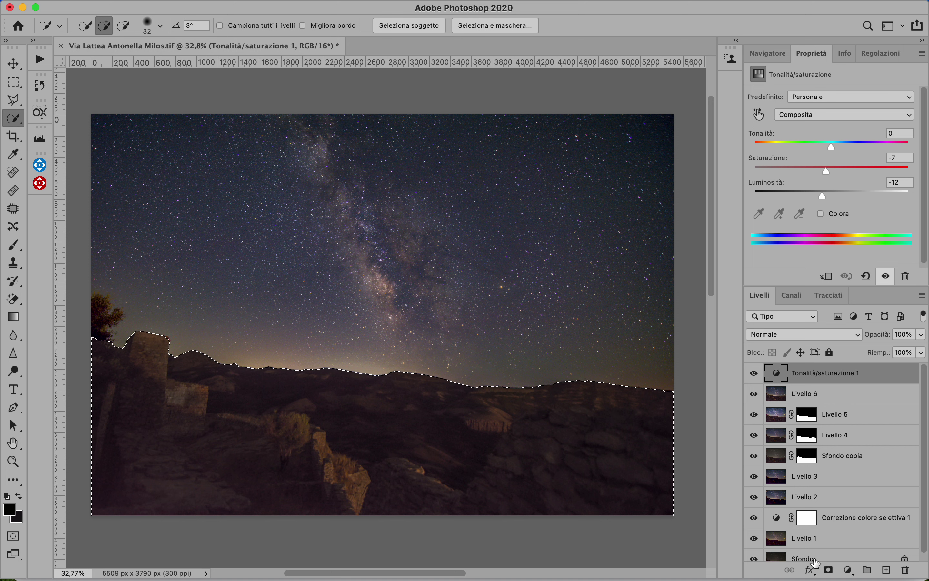
pyautogui.click(829, 570)
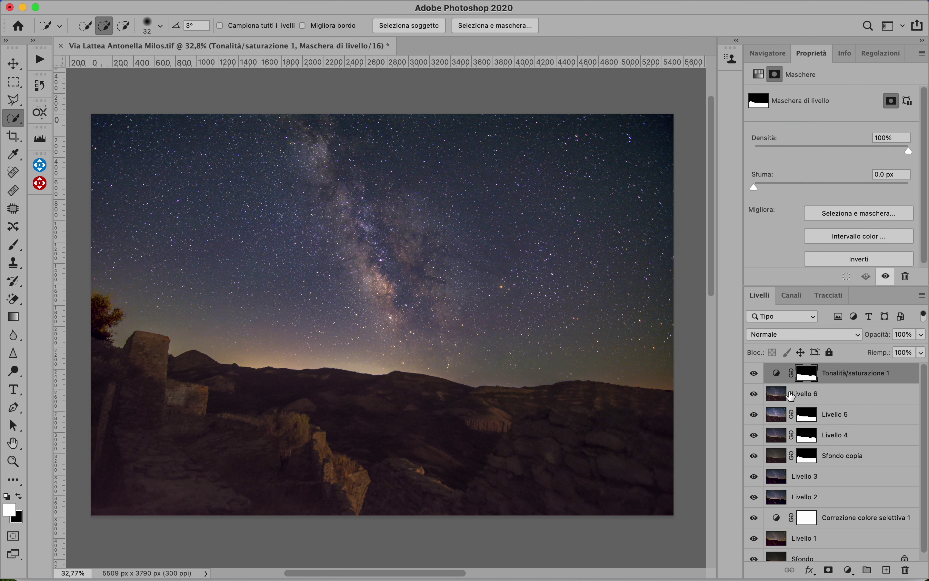
# Step: Compare the adjustment on sky and foreground by inverting its mask and restoring it, and check the image without the layer
pyautogui.moveTo(806, 375); pyautogui.dragTo(810, 375)
pyautogui.press('super+i')
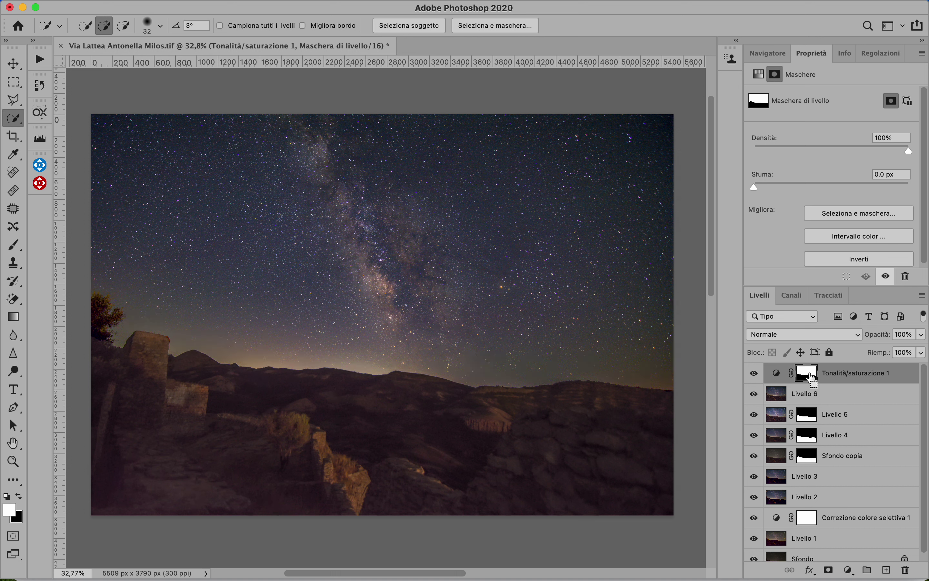
pyautogui.press('super+i')
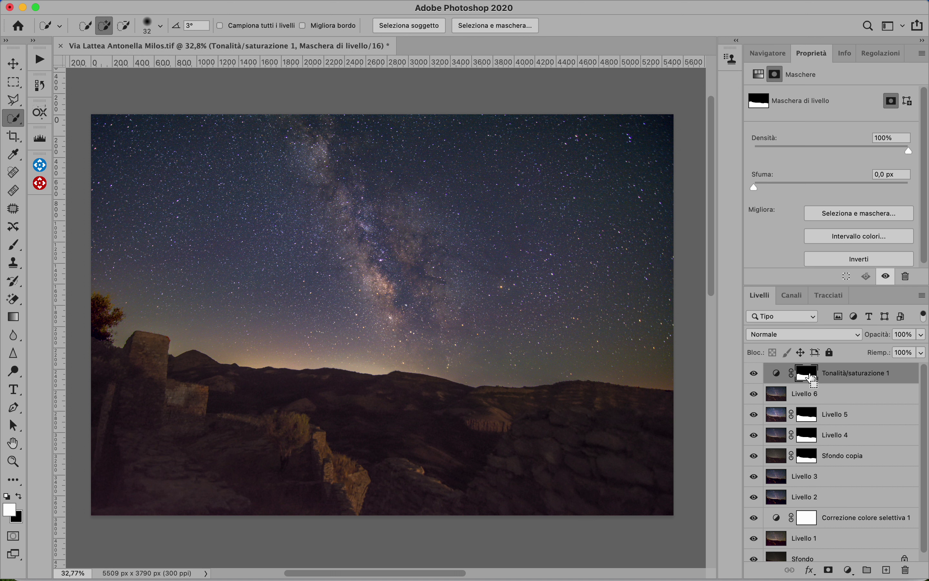
pyautogui.press('super+i')
pyautogui.press('super+i')
pyautogui.click(753, 374)
pyautogui.click(754, 374)
# Step: Compare the whole edited image with the original Sfondo layer alone and with Livello 1 alone
pyautogui.press('super+minus')
pyautogui.scroll(-1, 416, 333)
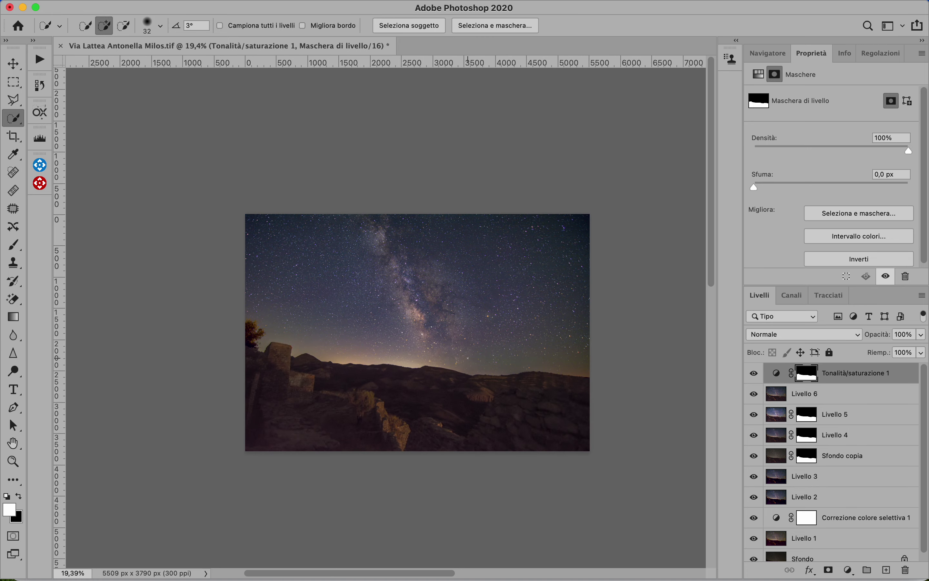
pyautogui.scroll(-1, 417, 332)
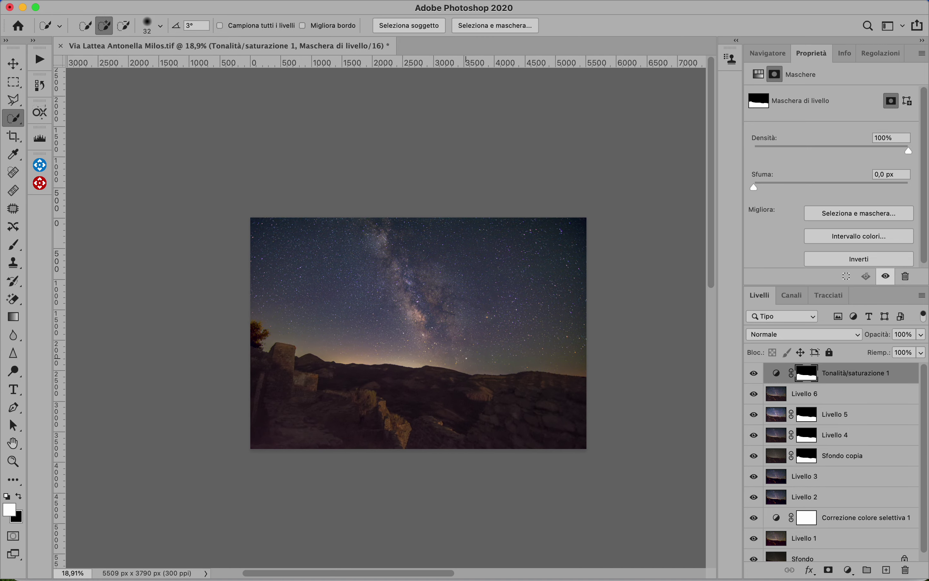
pyautogui.scroll(1, 464, 358)
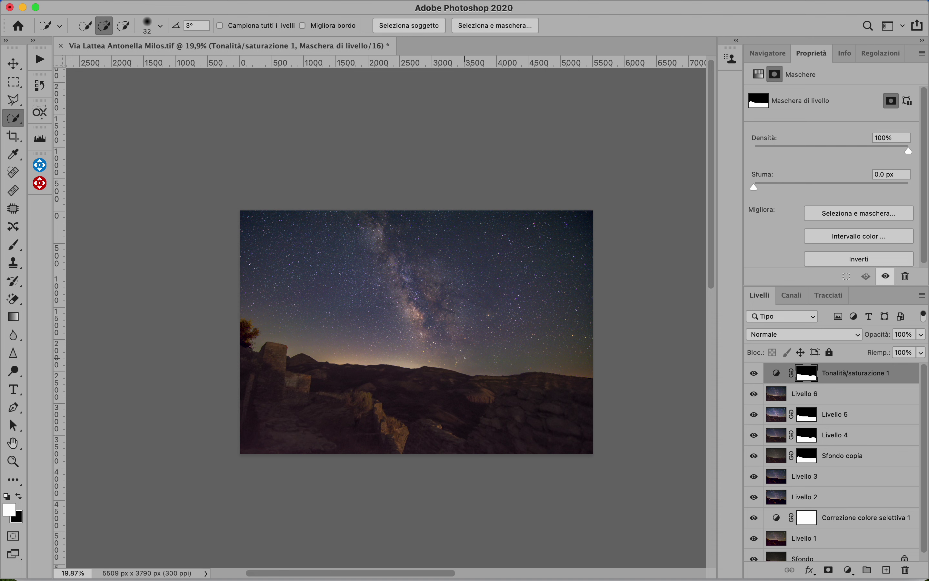
pyautogui.scroll(-1, 761, 416)
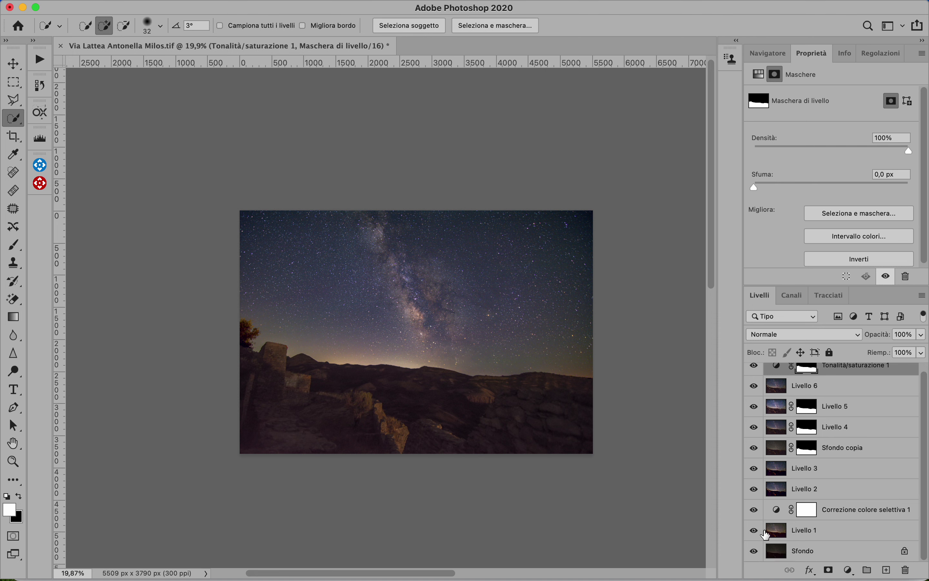
pyautogui.keyDown('alt'); pyautogui.click(755, 552); pyautogui.keyUp('alt')
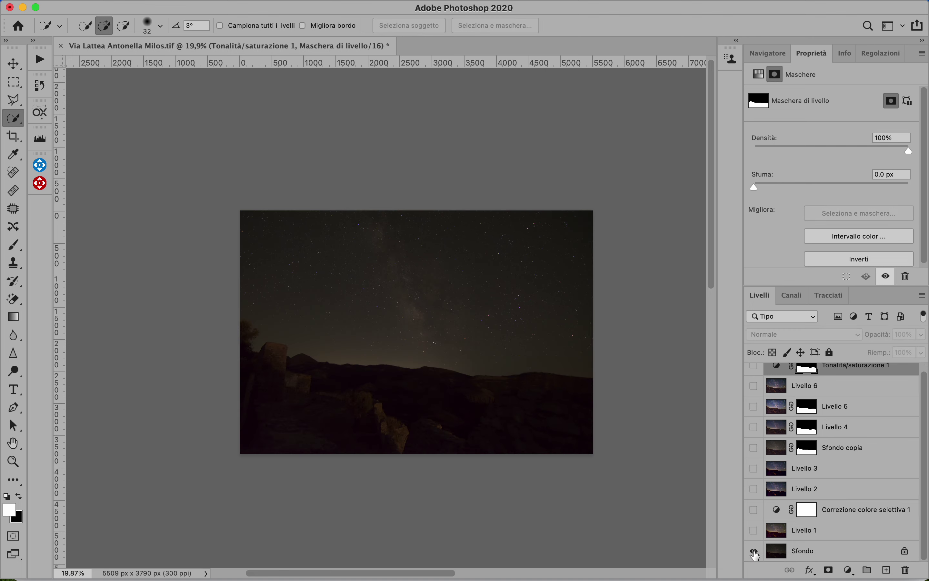
pyautogui.keyDown('alt'); pyautogui.click(756, 552); pyautogui.keyUp('alt')
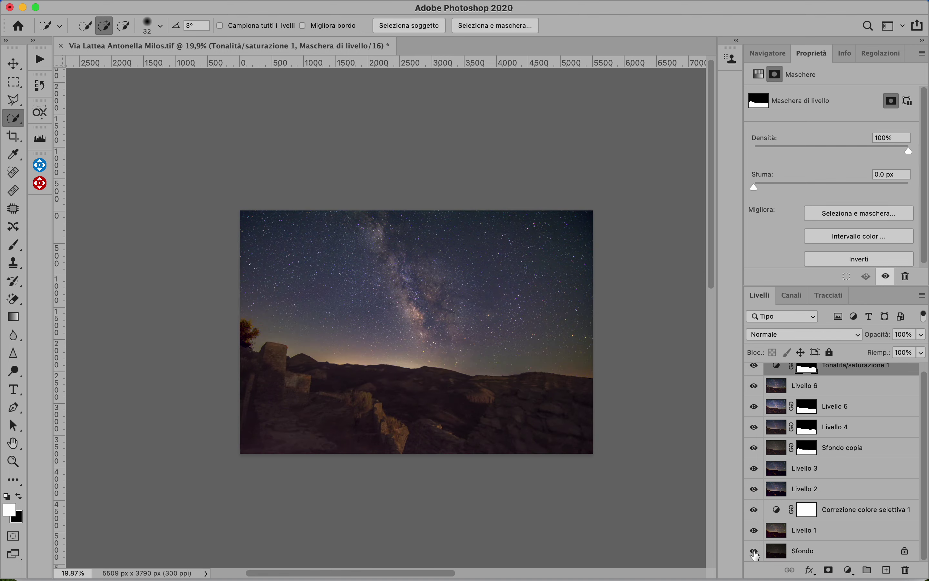
pyautogui.keyDown('alt'); pyautogui.click(755, 531); pyautogui.keyUp('alt')
pyautogui.keyDown('alt'); pyautogui.click(756, 531); pyautogui.keyUp('alt')
pyautogui.keyDown('alt'); pyautogui.click(756, 531); pyautogui.keyUp('alt')
pyautogui.keyDown('alt'); pyautogui.click(755, 531); pyautogui.keyUp('alt')
# Step: Stamp all visible layers into a new layer above Tonalità/saturazione 1, with the Milky Way stars in close view
pyautogui.scroll(3, 449, 363)
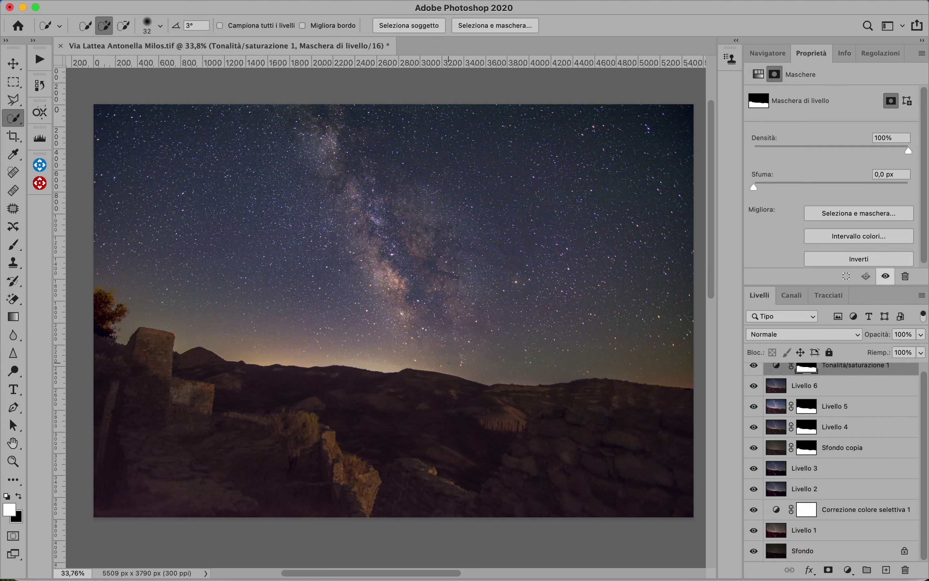
pyautogui.scroll(8, 384, 262)
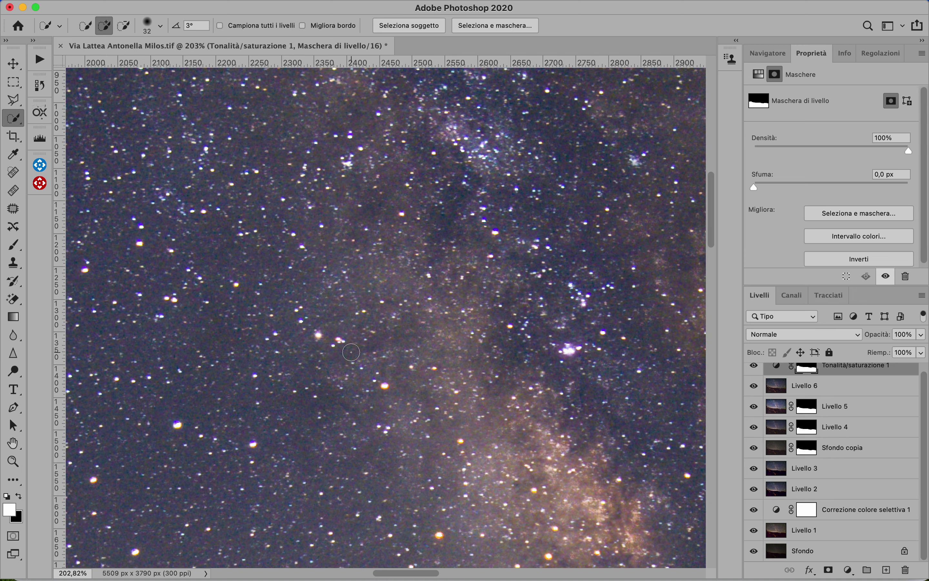
pyautogui.scroll(3, 341, 412)
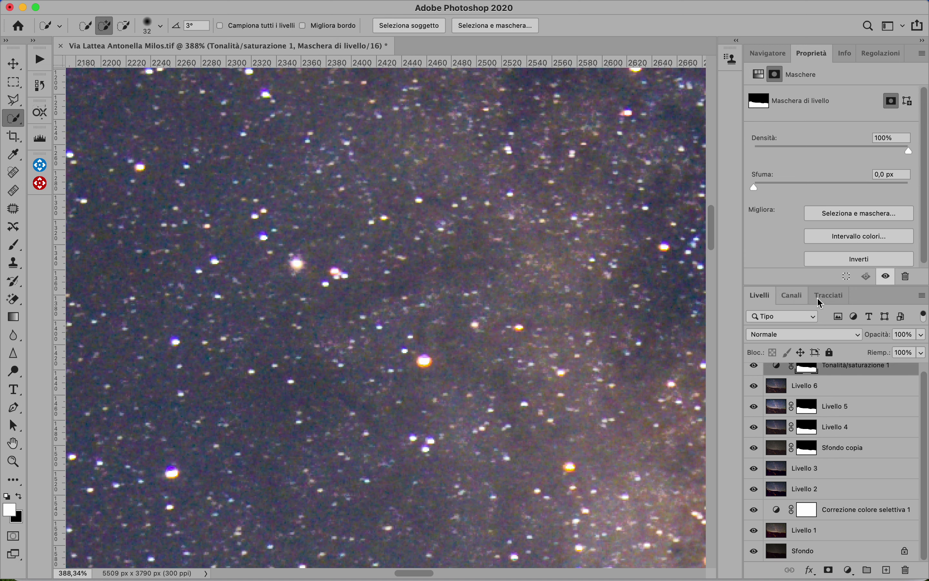
pyautogui.scroll(1, 803, 398)
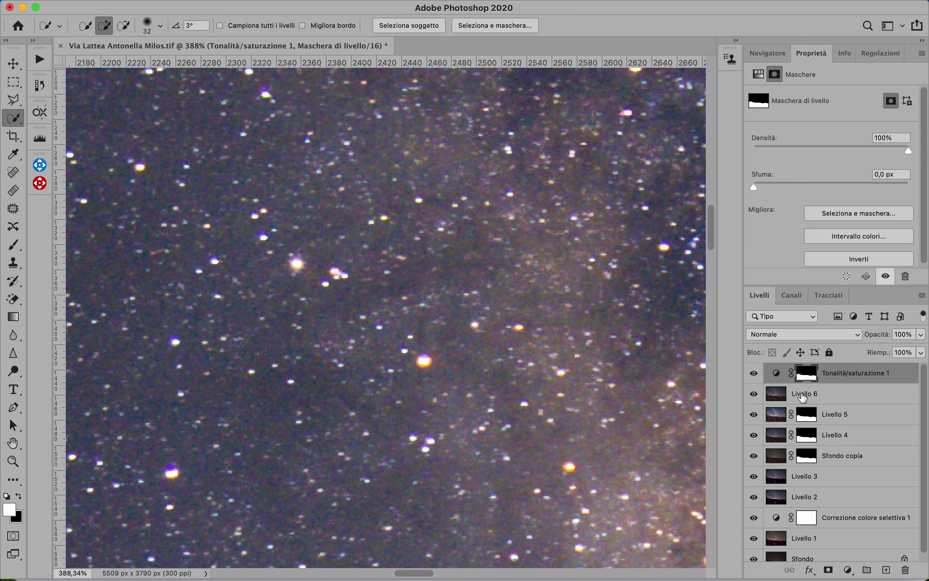
pyautogui.click(779, 374)
pyautogui.moveTo(780, 376); pyautogui.dragTo(781, 377)
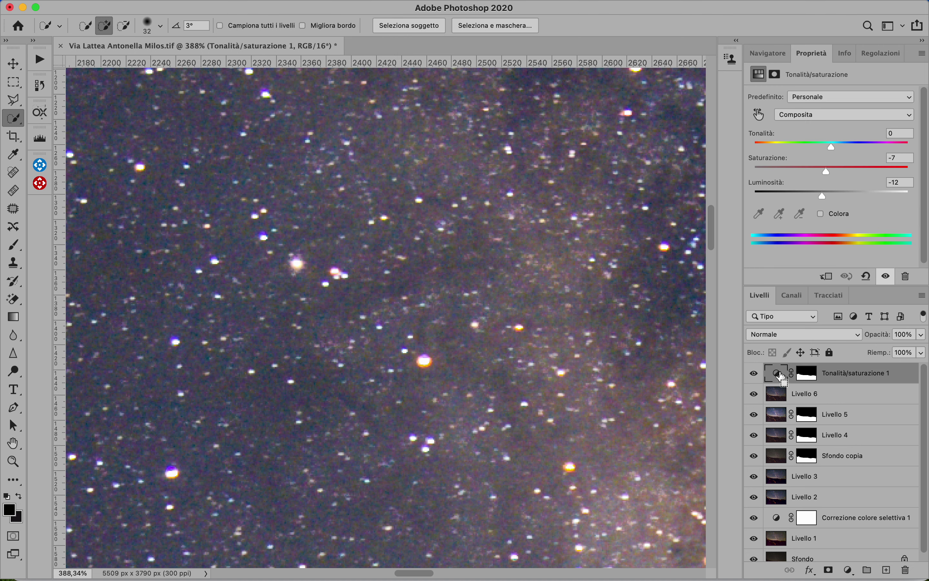
pyautogui.press('super+alt+shift+e')
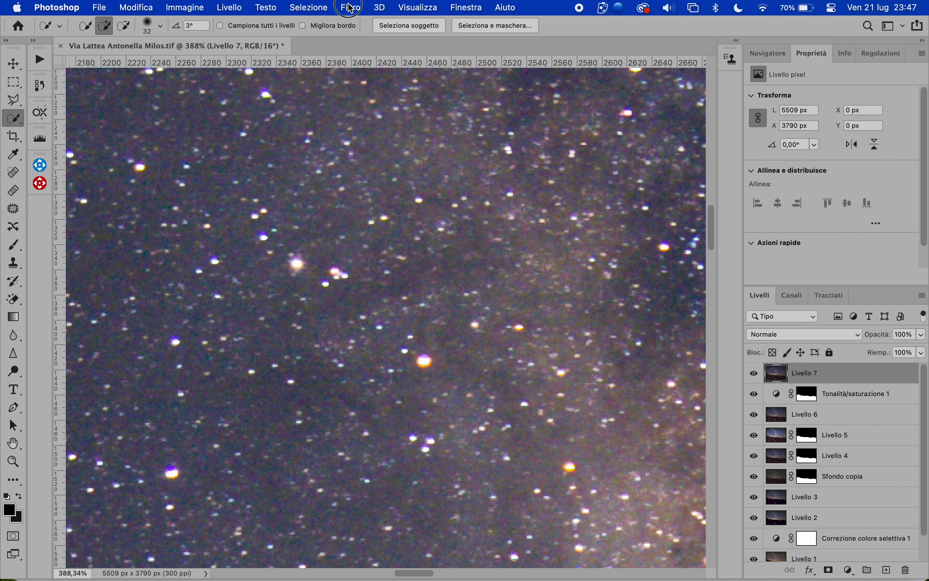
pyautogui.click(352, 8)
pyautogui.moveTo(409, 230)
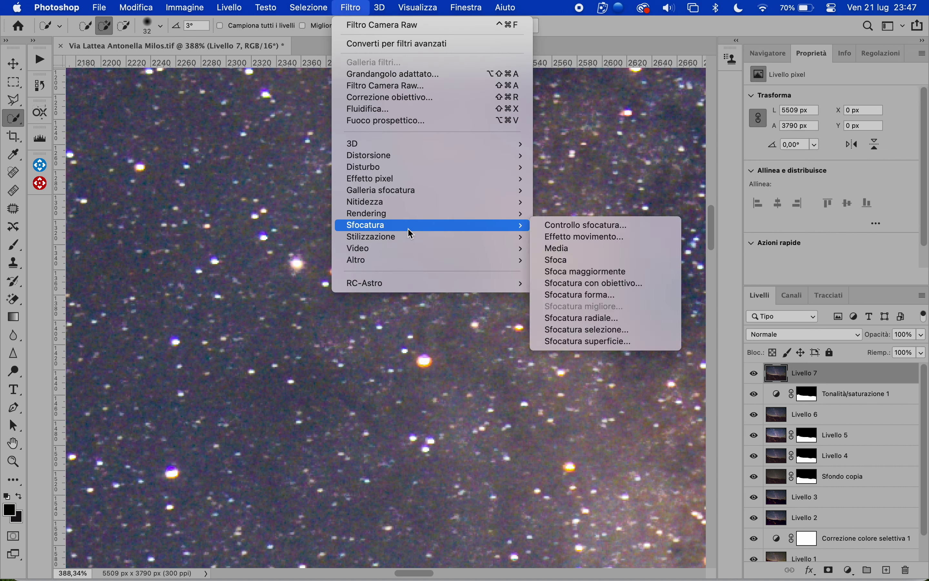
pyautogui.click(595, 343)
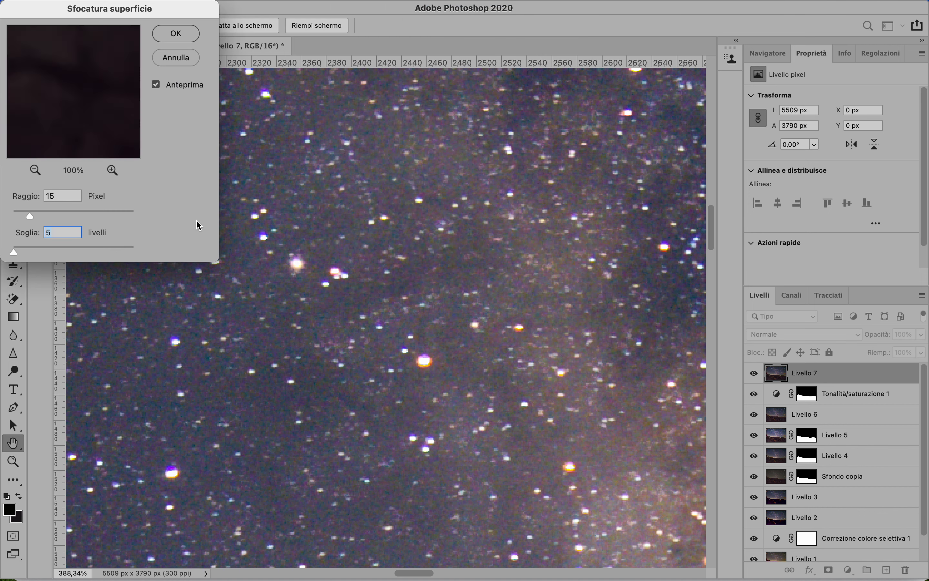
pyautogui.click(157, 87)
pyautogui.click(156, 86)
pyautogui.click(49, 216)
pyautogui.moveTo(49, 216); pyautogui.dragTo(75, 213)
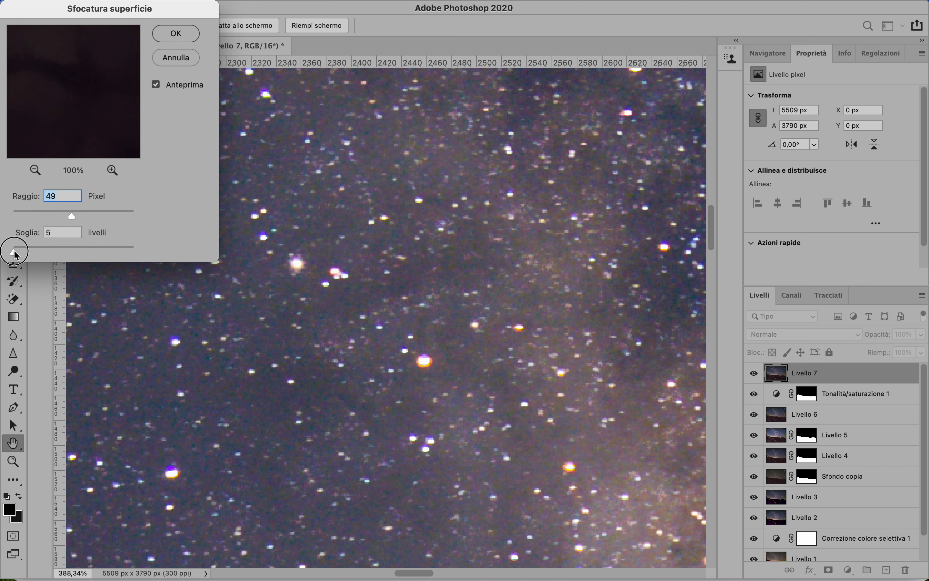
pyautogui.press('Up')
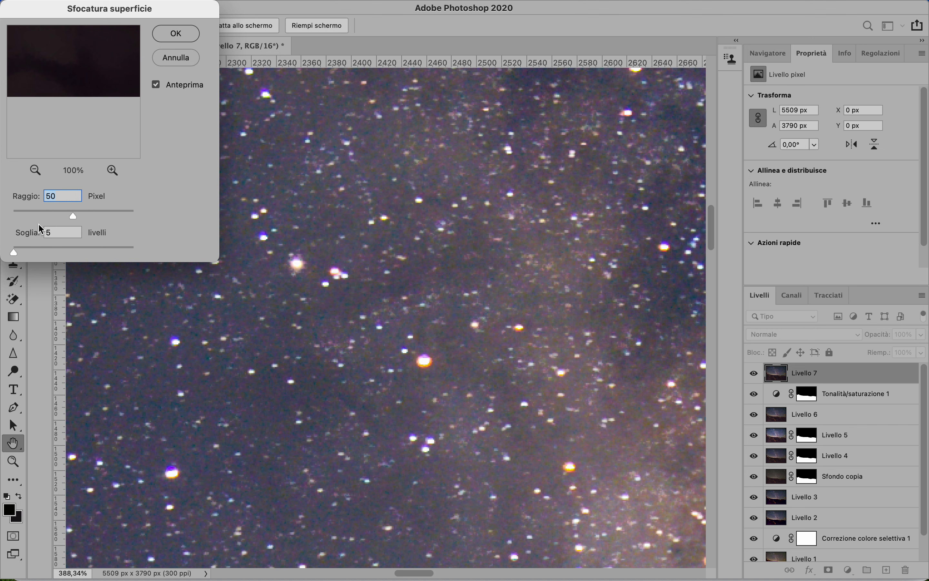
pyautogui.click(177, 58)
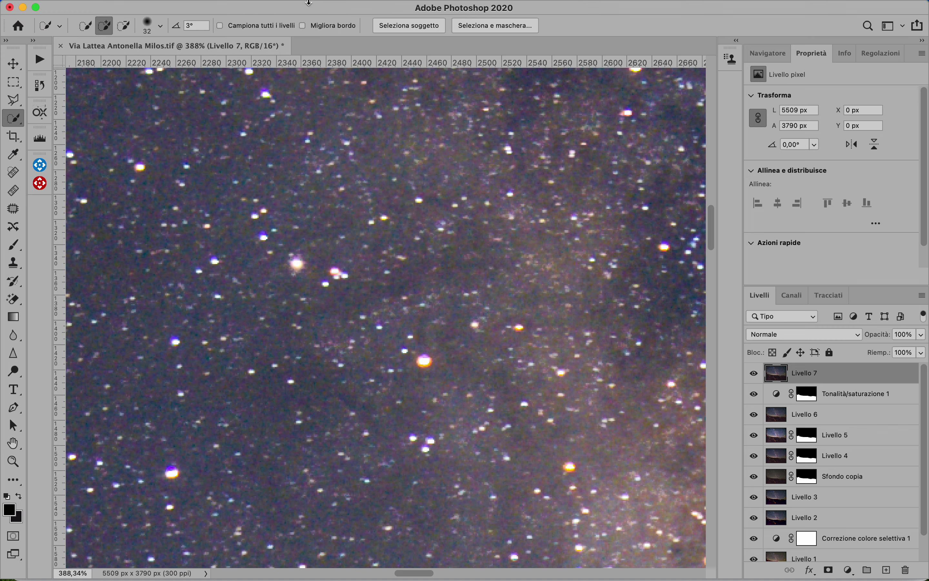
# Step: Start a Surface Blur on Livello 7 with a 15 pixel radius, lower the threshold to 2 levels and inspect the star noise
pyautogui.moveTo(279, 24)
pyautogui.click(351, 8)
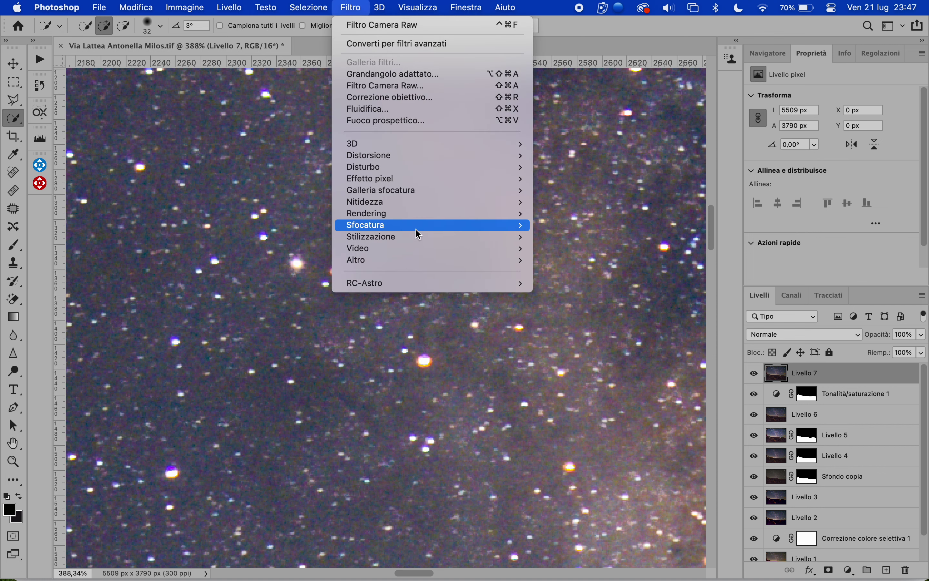
pyautogui.moveTo(450, 227)
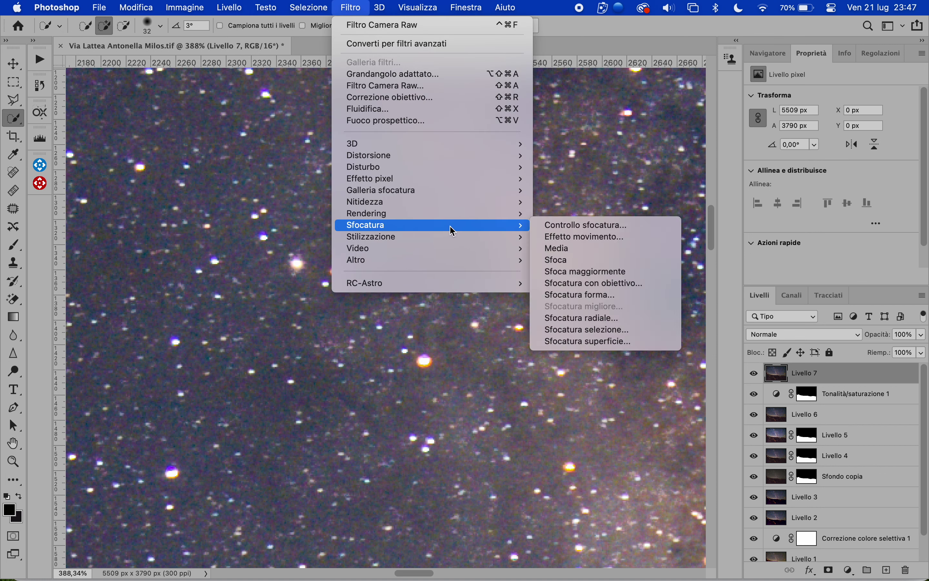
pyautogui.click(556, 342)
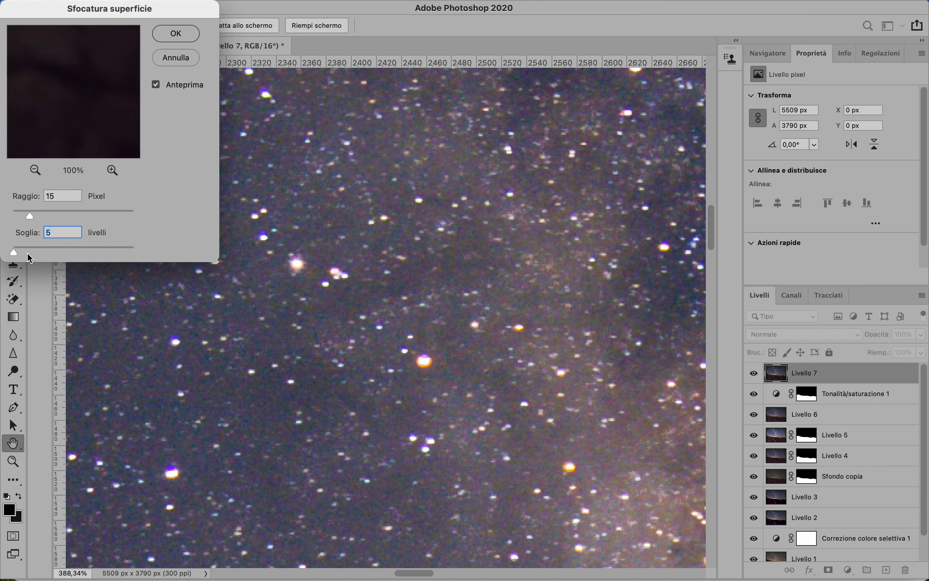
pyautogui.moveTo(14, 253); pyautogui.dragTo(14, 255)
pyautogui.scroll(3, 317, 423)
pyautogui.scroll(5, 317, 424)
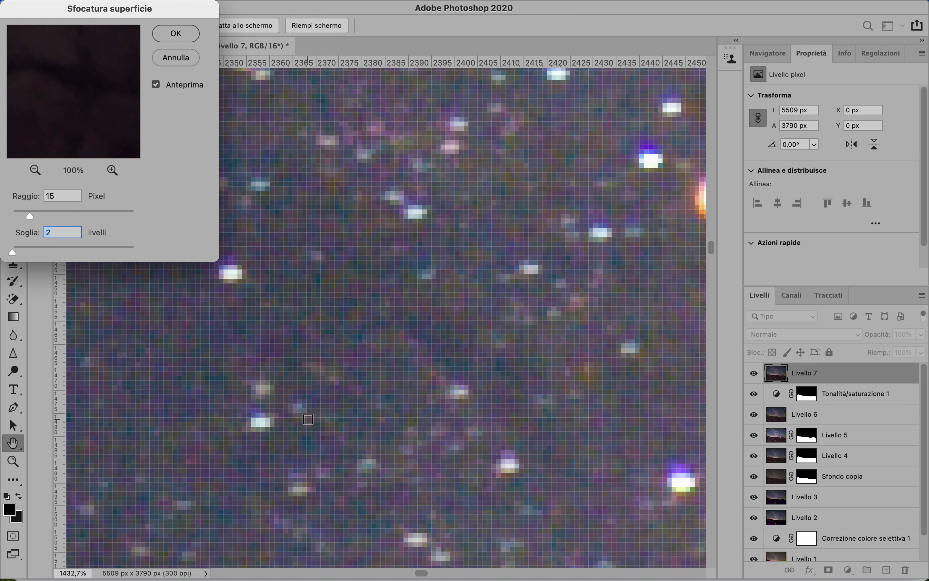
pyautogui.scroll(-3, 301, 417)
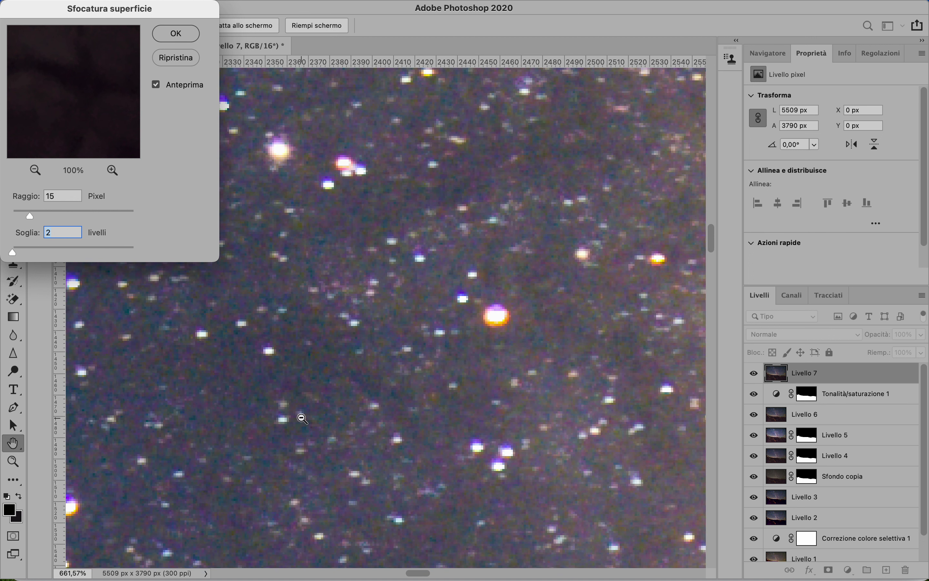
pyautogui.scroll(-1, 302, 417)
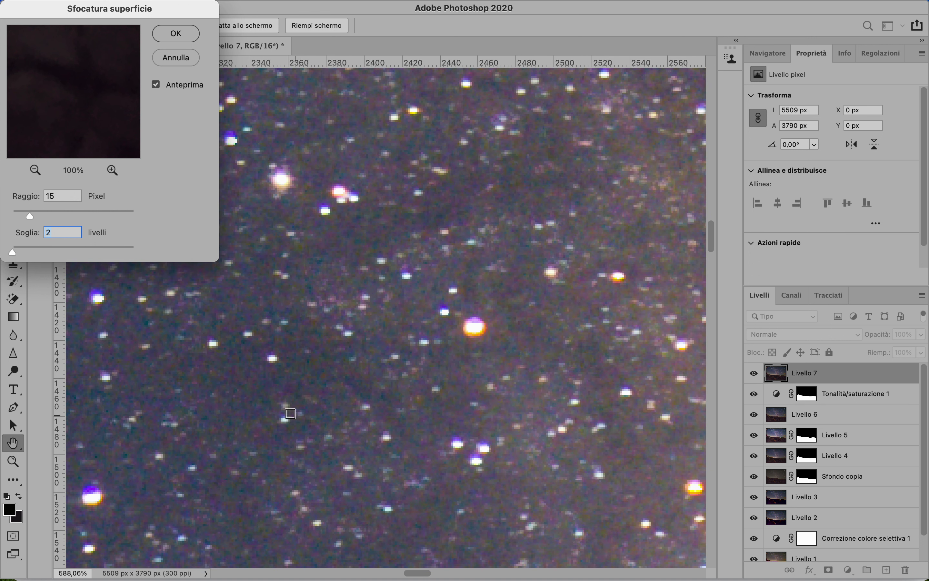
# Step: Test the Surface Blur at a threshold of 131 levels, and apply the filter with the threshold at 5 levels
pyautogui.click(156, 85)
pyautogui.moveTo(12, 252); pyautogui.dragTo(76, 262)
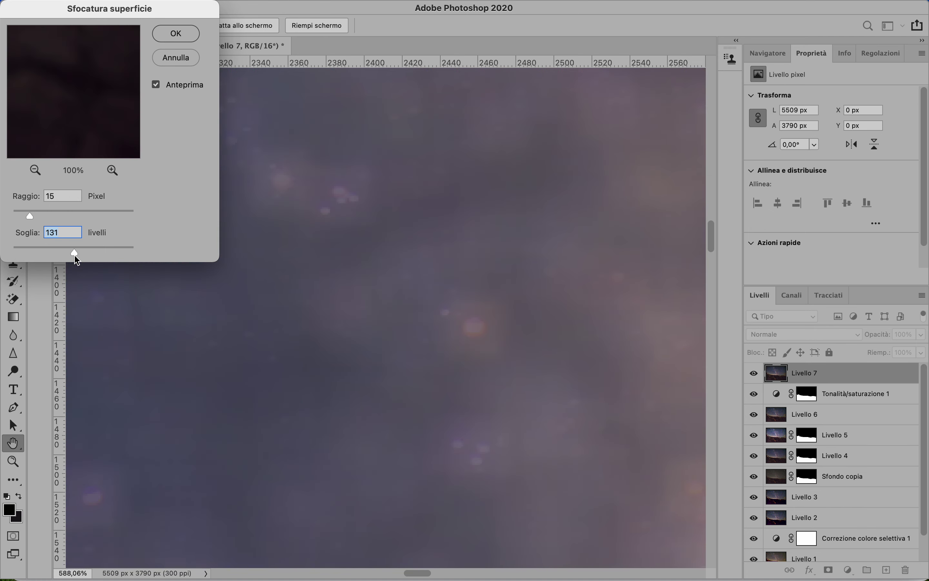
pyautogui.moveTo(75, 252); pyautogui.dragTo(13, 254)
pyautogui.scroll(-2, 499, 418)
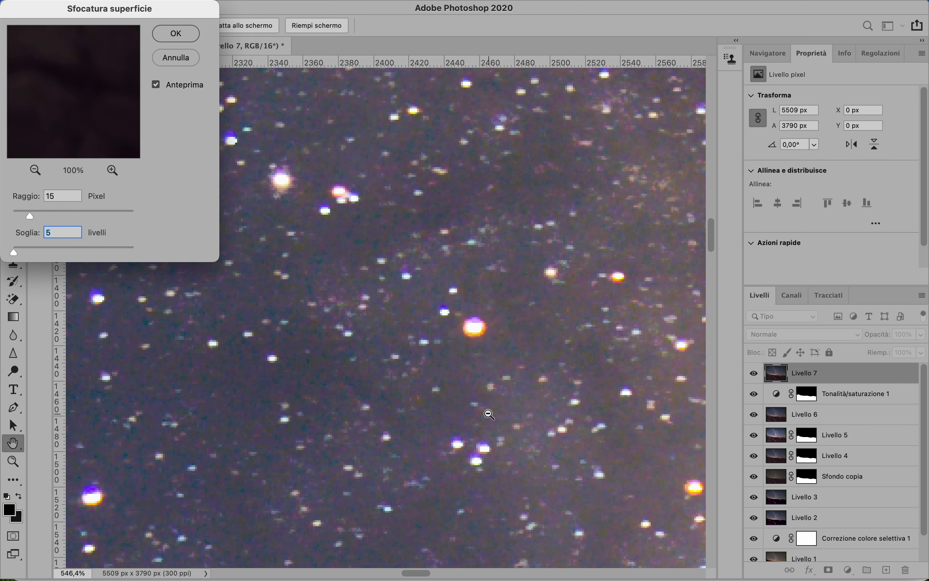
pyautogui.scroll(-5, 489, 414)
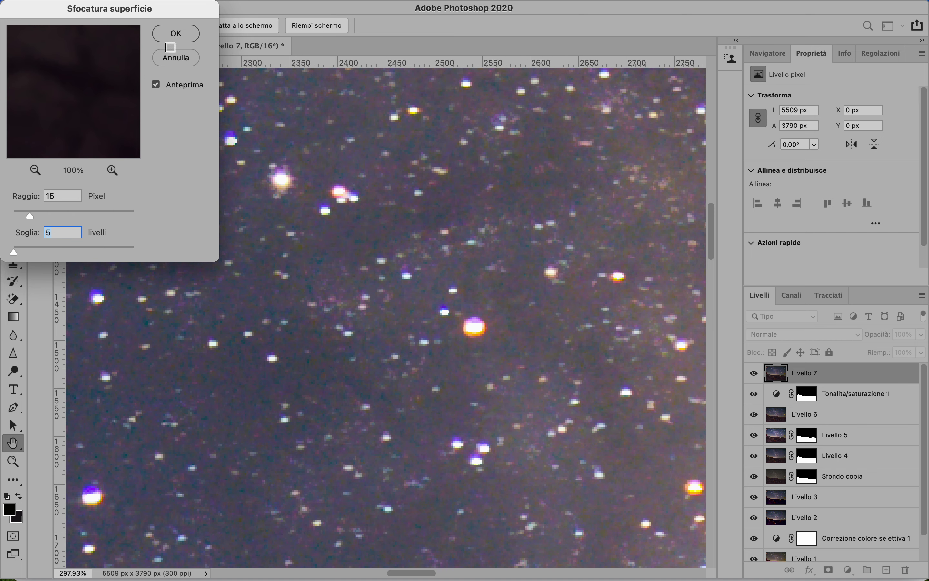
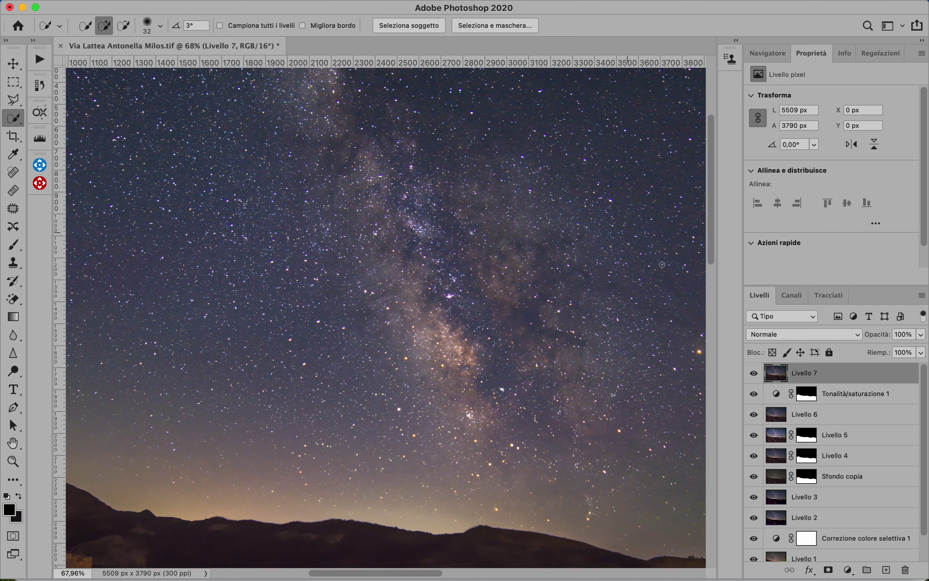
# Step: Compare the Milky Way sky with and without the blurred Livello 7, including at 100% magnification
pyautogui.click(753, 373)
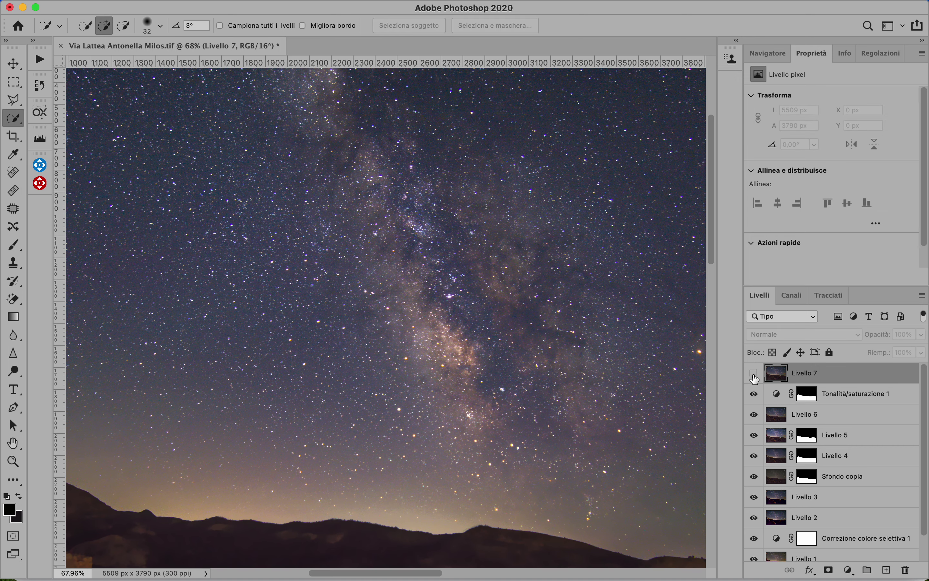
pyautogui.click(754, 374)
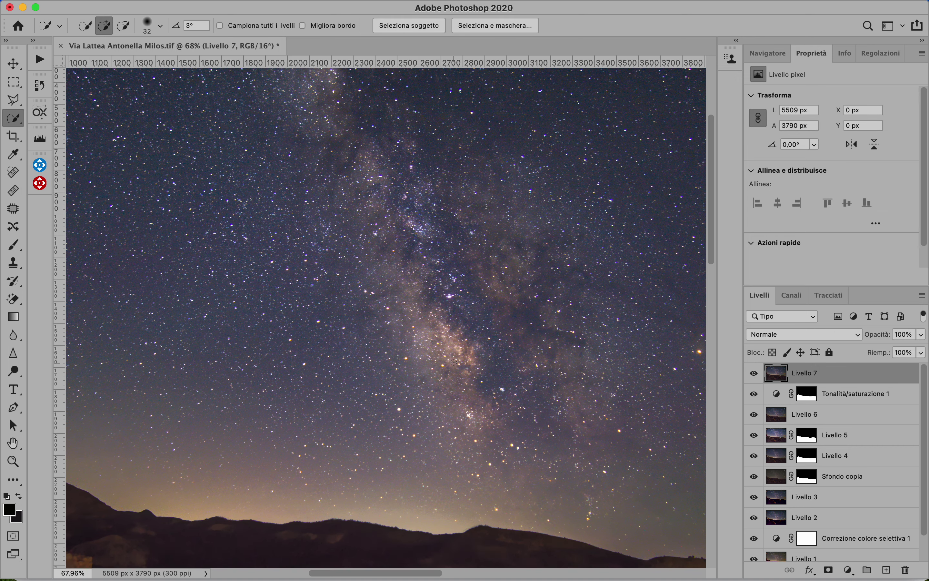
pyautogui.press('super+1')
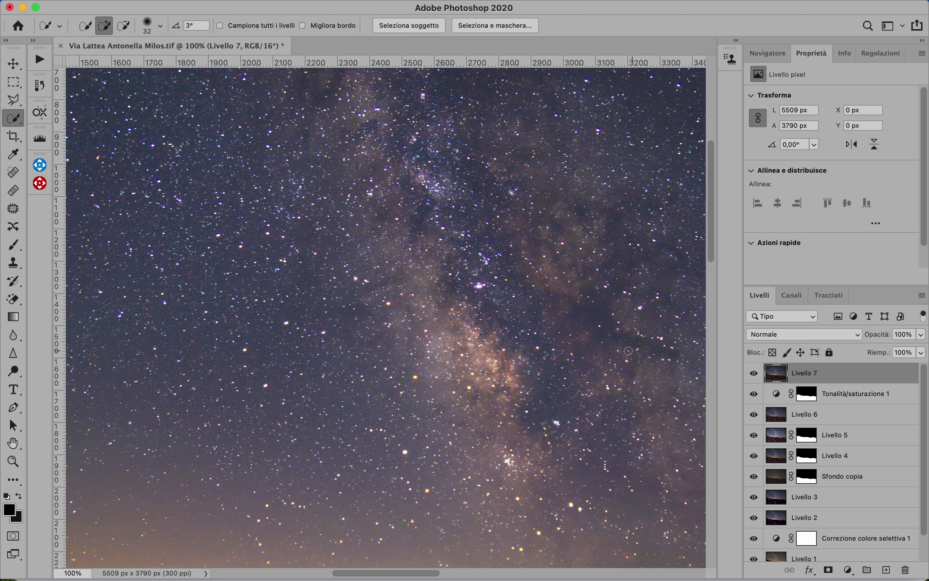
pyautogui.press('super+0')
pyautogui.press('super+1')
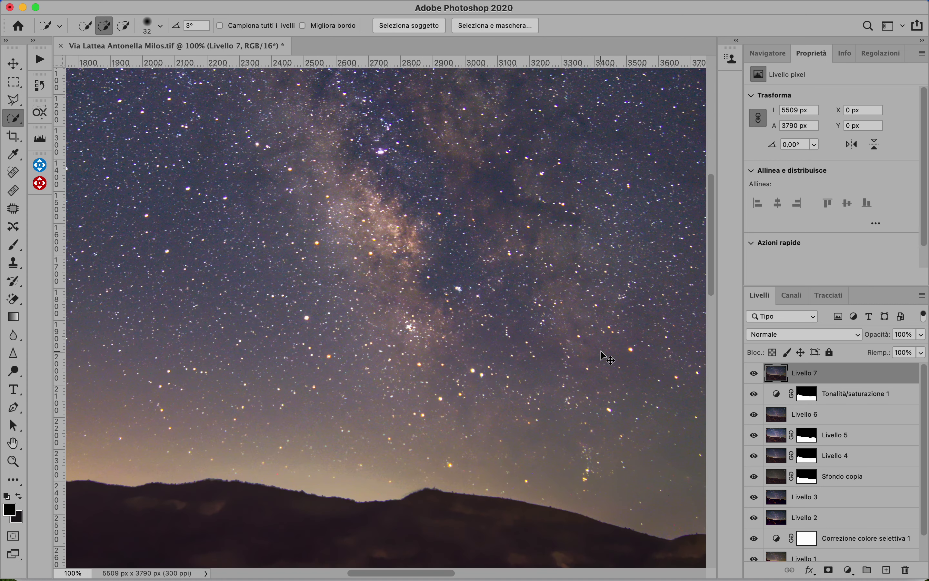
pyautogui.click(753, 375)
pyautogui.click(751, 380)
# Step: Compare the noise with and without Livello 7 in a close view of the stars and on the whole image
pyautogui.scroll(5, 354, 319)
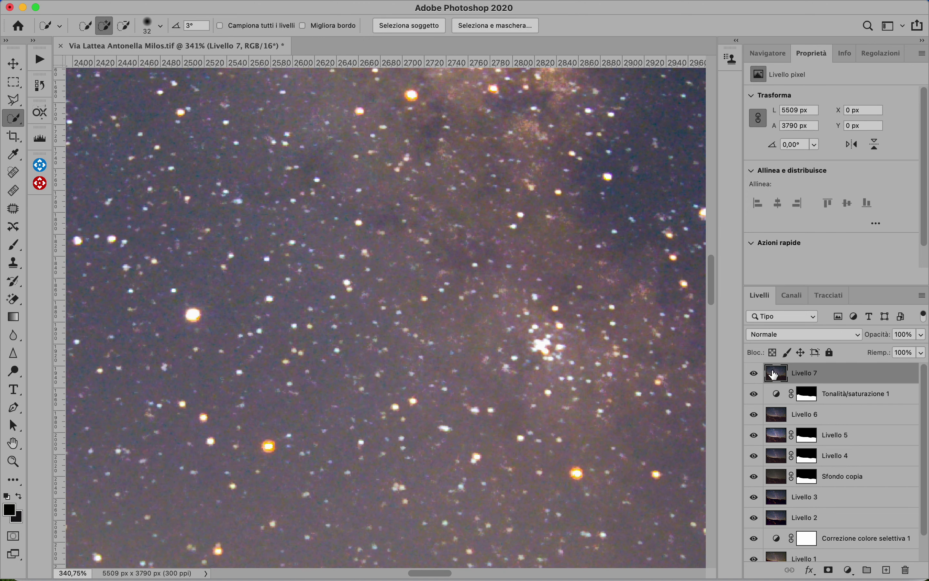
pyautogui.click(755, 377)
pyautogui.click(754, 375)
pyautogui.scroll(-5, 347, 389)
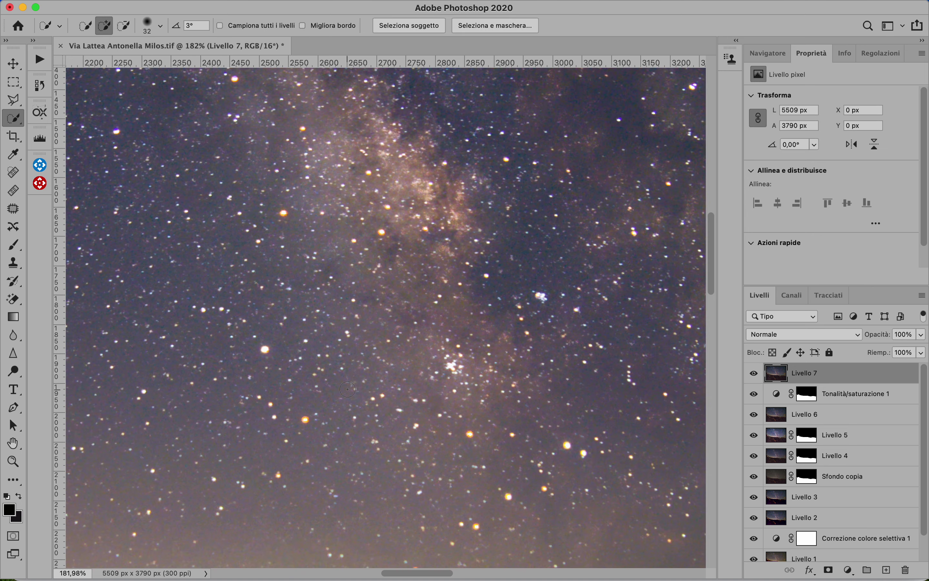
pyautogui.scroll(-5, 347, 389)
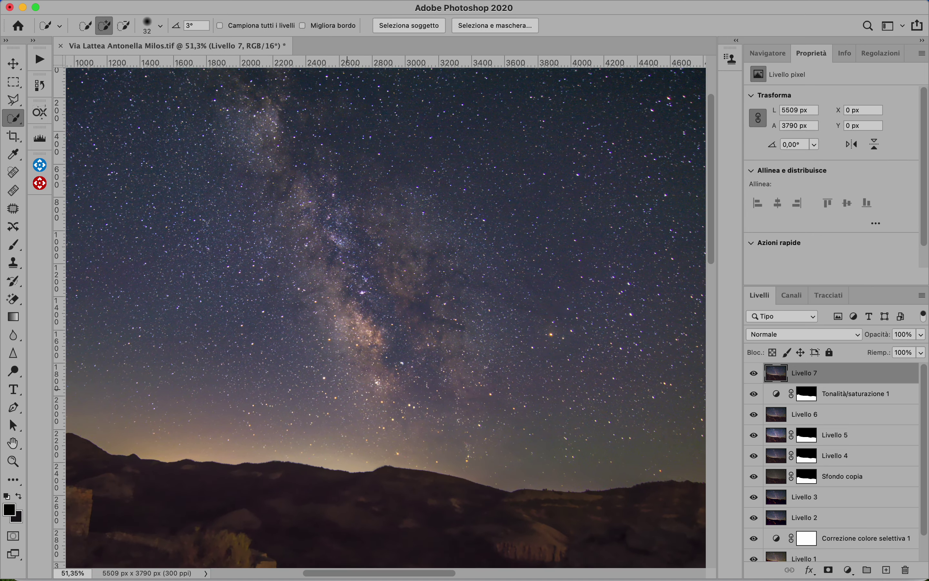
pyautogui.scroll(-1, 347, 389)
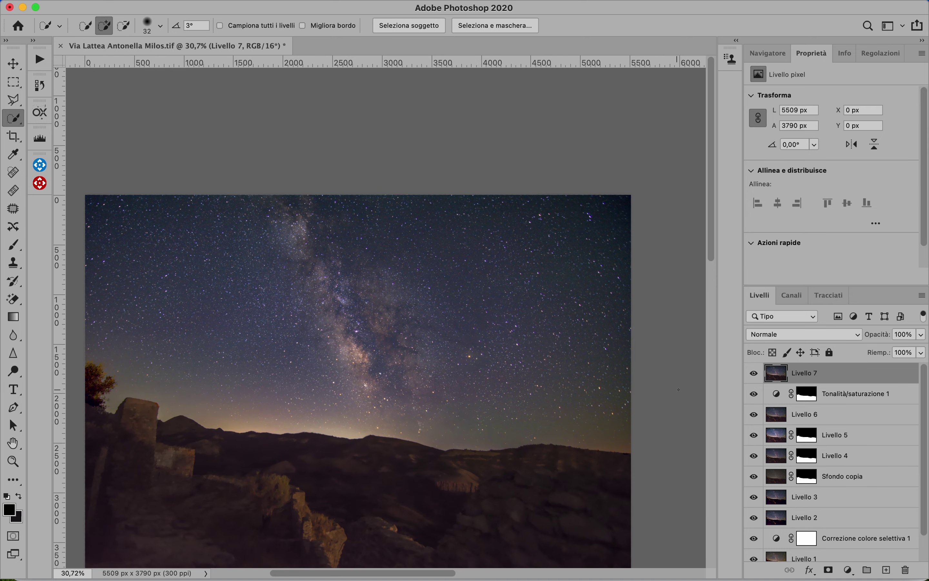
pyautogui.click(754, 373)
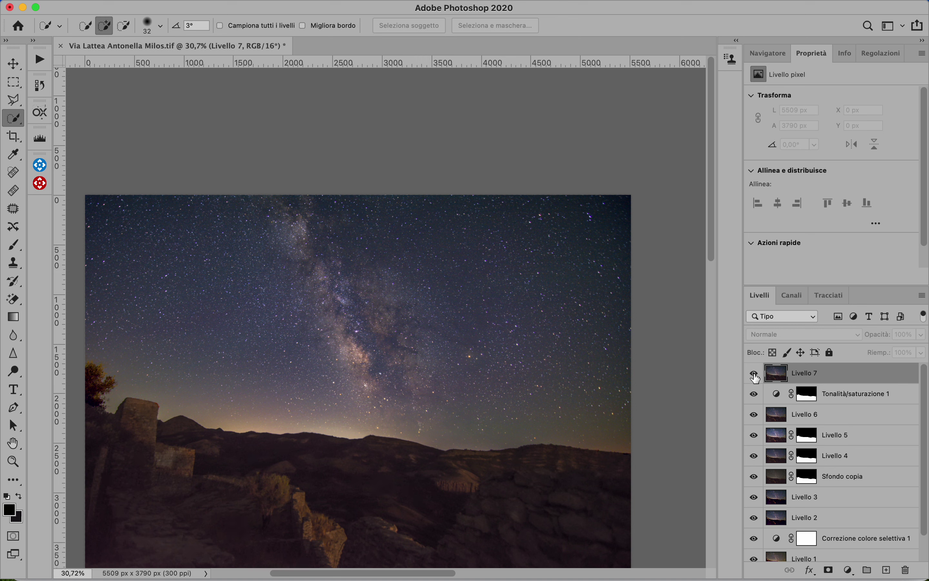
pyautogui.click(754, 374)
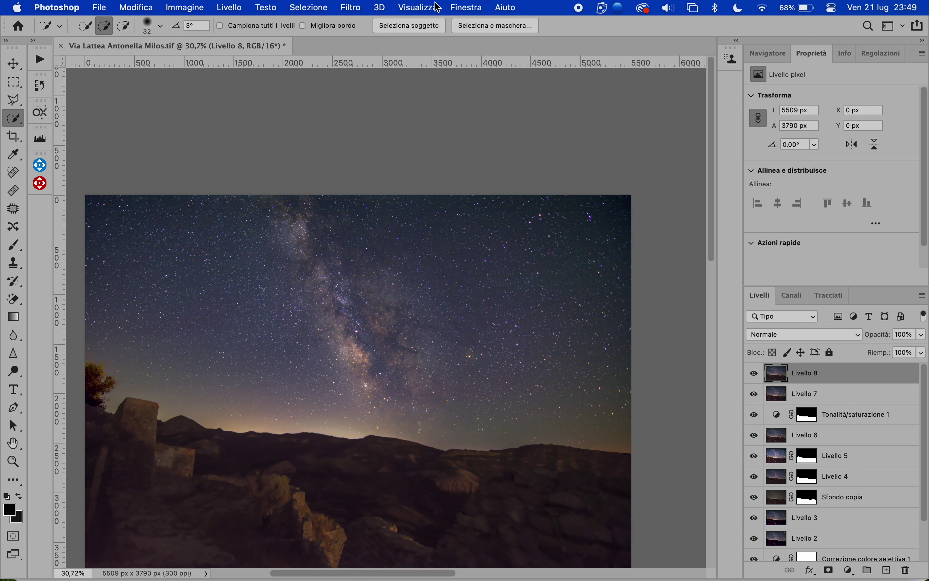
# Step: Open the Camera Raw filter on Livello 8 and raise Chiarezza to +53, trying +38 and +72 on the way
pyautogui.click(367, 9)
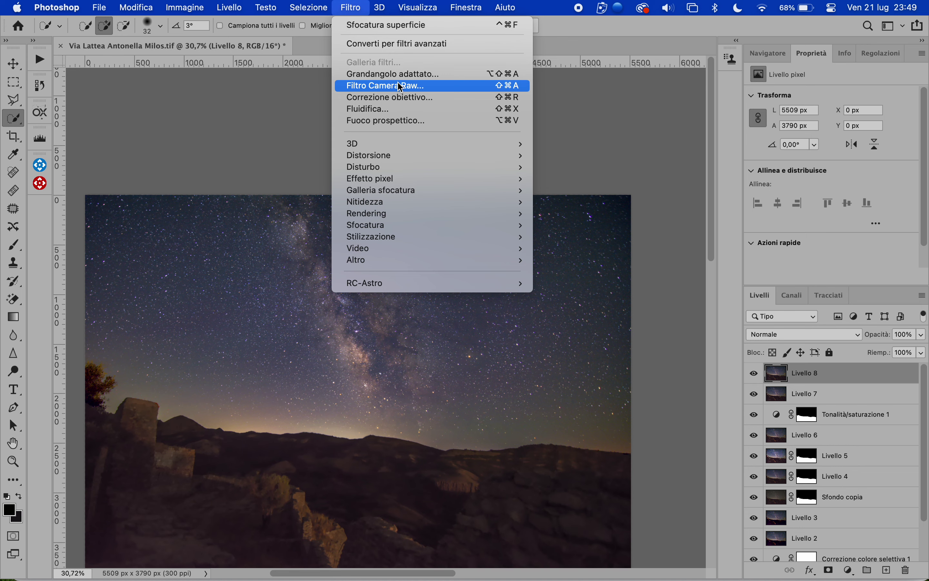
pyautogui.click(400, 88)
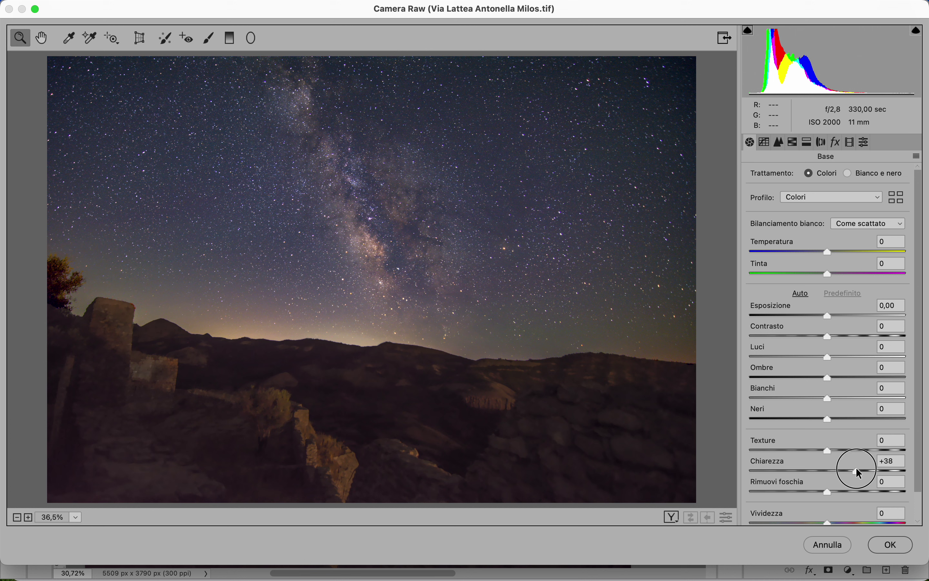
pyautogui.click(863, 470)
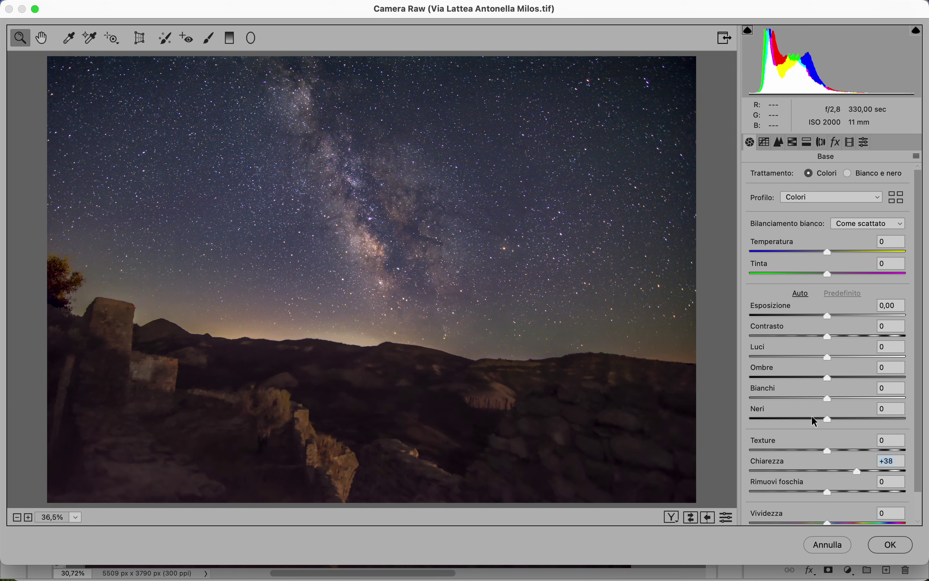
pyautogui.click(885, 472)
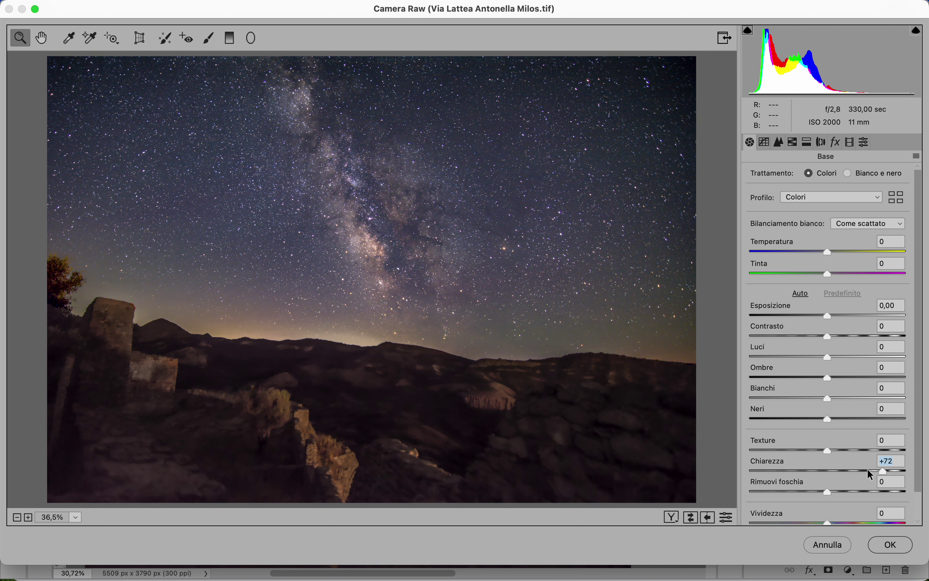
pyautogui.click(867, 469)
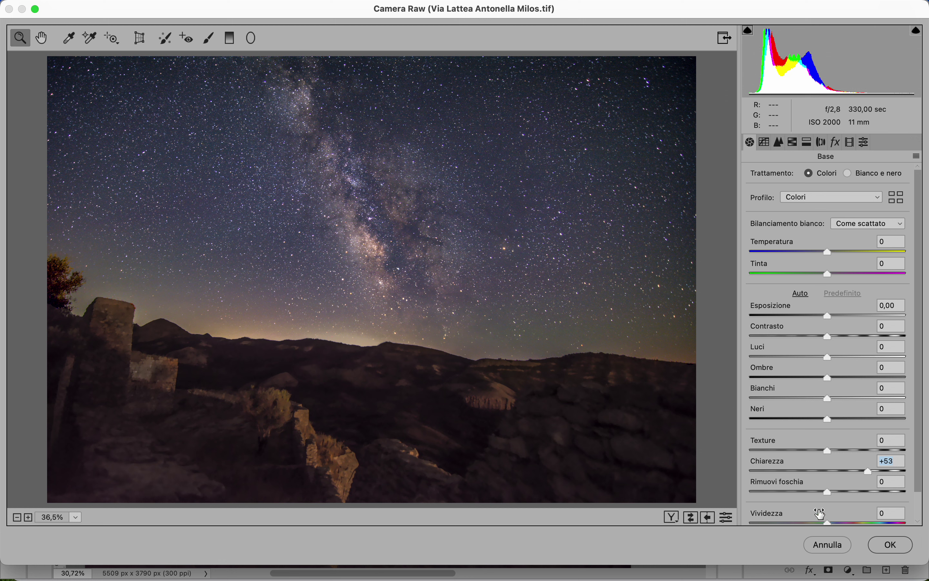
# Step: Try a Rimuovi foschia value of -3 and reset it to 0
pyautogui.scroll(-1, 821, 513)
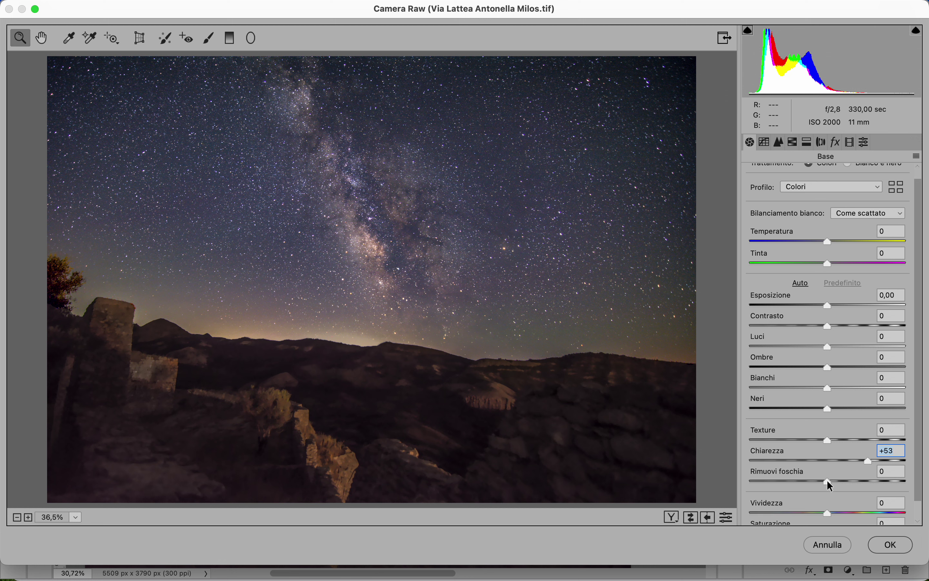
pyautogui.moveTo(827, 480); pyautogui.dragTo(824, 479)
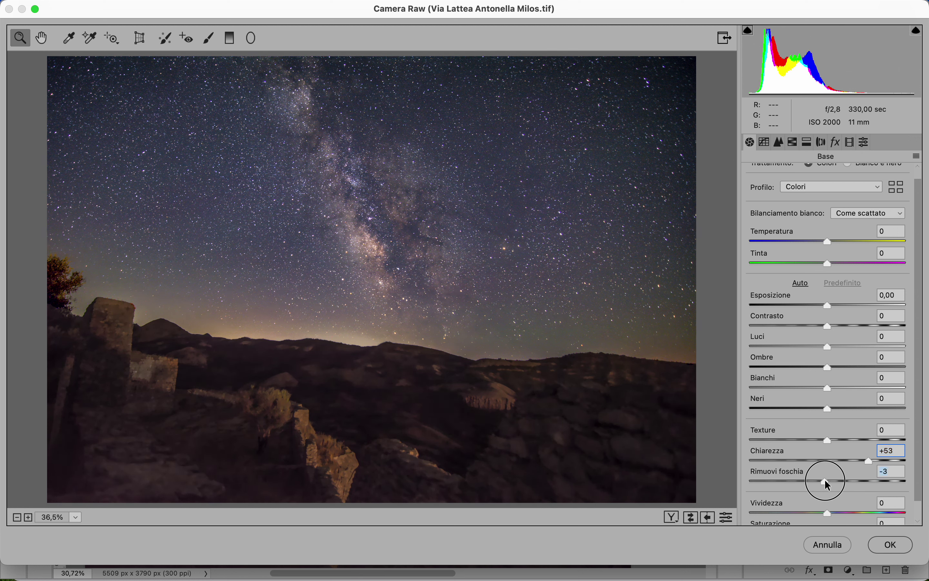
pyautogui.doubleClick(824, 480)
# Step: Set Vividezza to +34, Bianchi to +35 and Temperatura to -5, and apply the Camera Raw settings
pyautogui.scroll(-2, 830, 483)
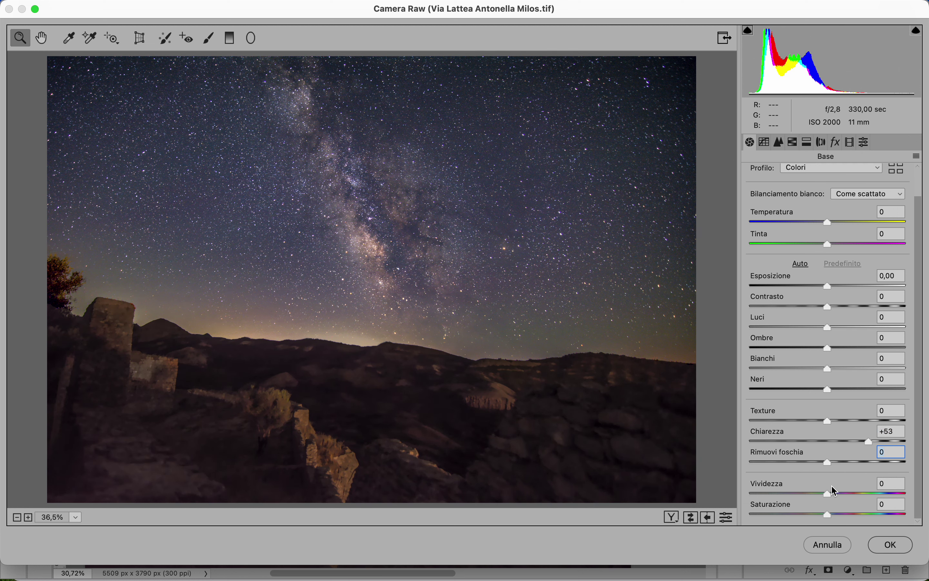
pyautogui.moveTo(832, 495); pyautogui.dragTo(854, 492)
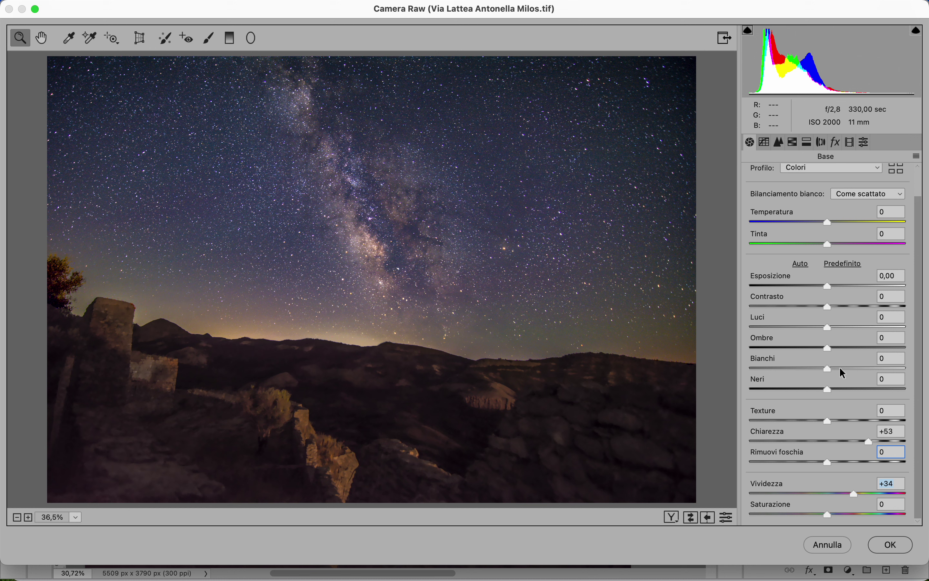
pyautogui.moveTo(841, 369); pyautogui.dragTo(861, 371)
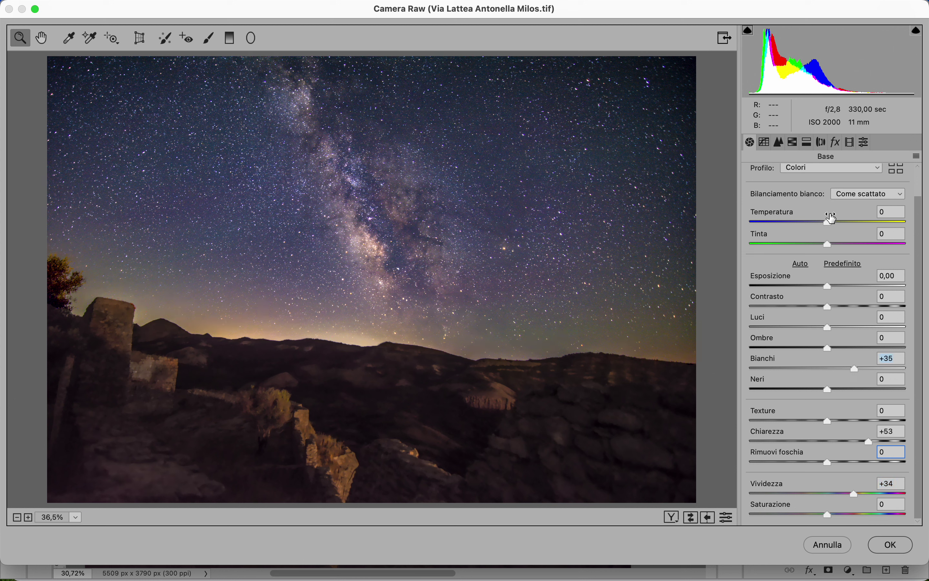
pyautogui.moveTo(829, 222); pyautogui.dragTo(828, 227)
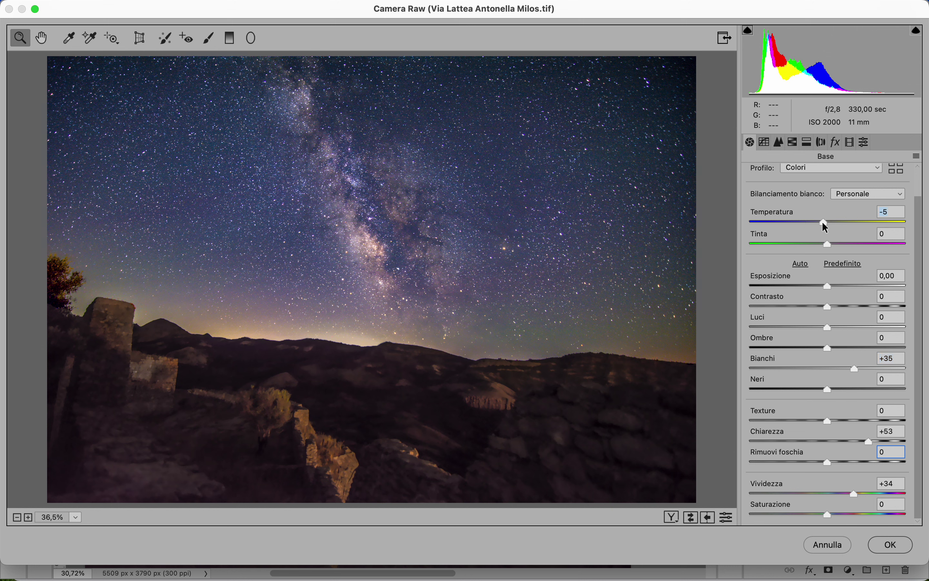
pyautogui.click(898, 548)
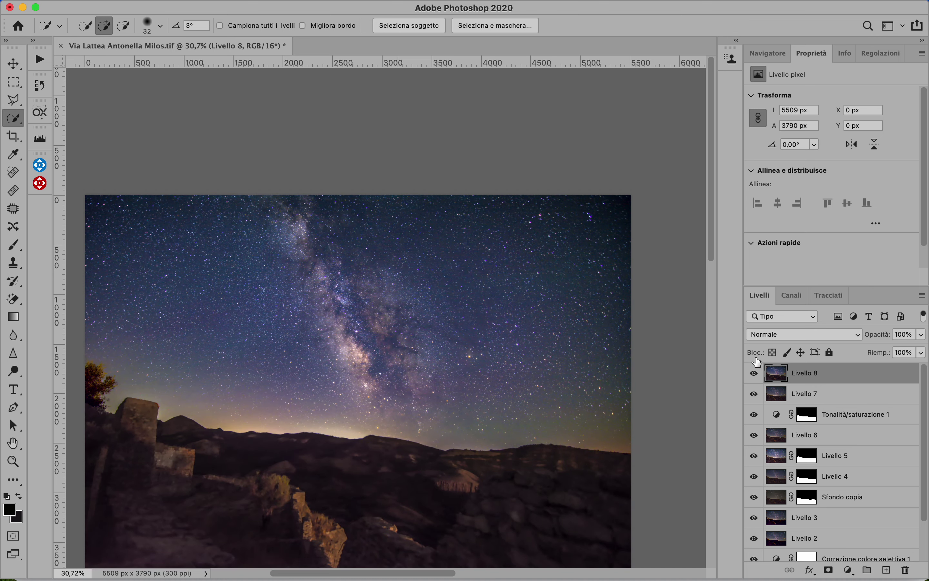
# Step: Compare the whole landscape with and without the Camera Raw edit on Livello 8
pyautogui.click(755, 373)
pyautogui.click(755, 373)
pyautogui.scroll(-2, 468, 400)
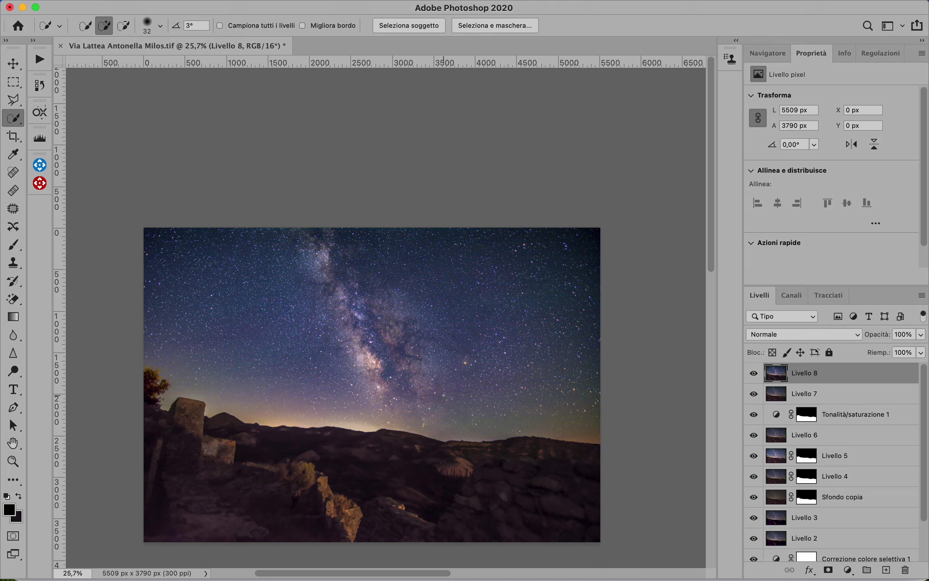
pyautogui.scroll(2, 443, 395)
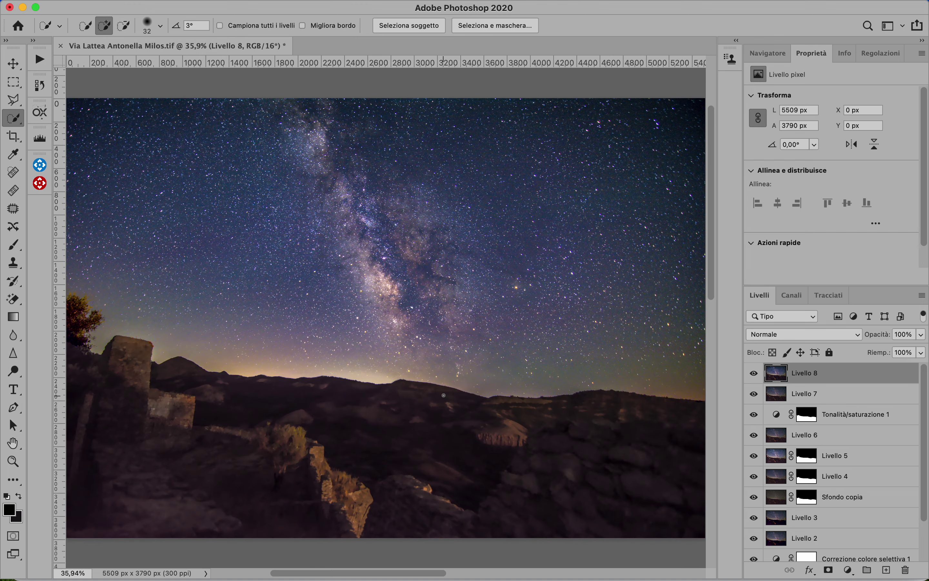
# Step: Mask Livello 8 to the foreground using the selection from the Tonalità/saturazione 1 mask, and compare the landscape with and without the layer
pyautogui.keyDown('super'); pyautogui.click(807, 415); pyautogui.keyUp('super')
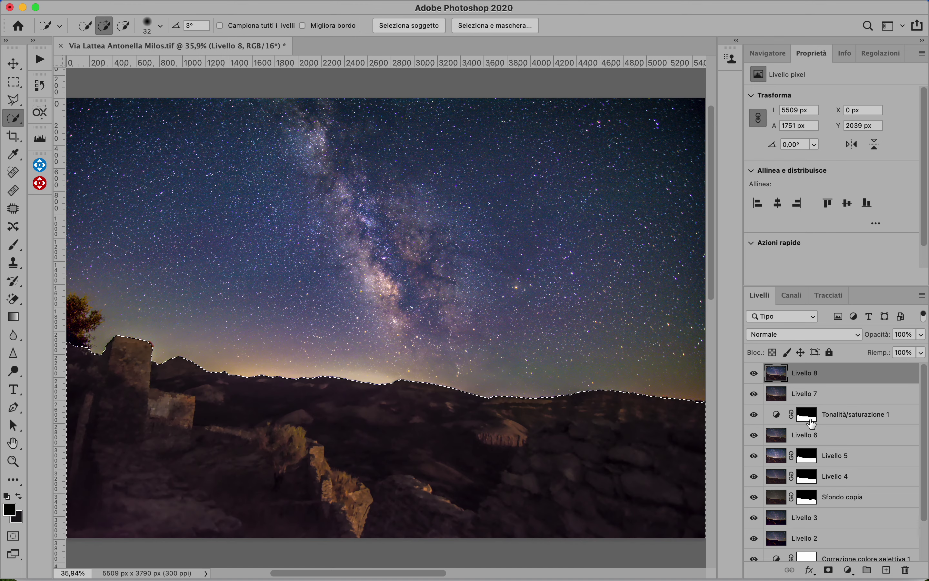
pyautogui.click(829, 570)
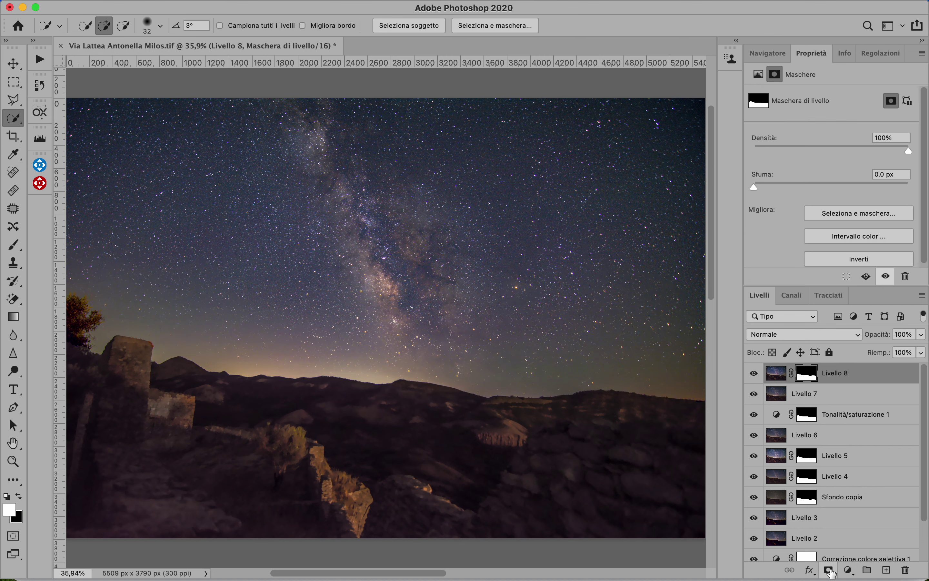
pyautogui.click(754, 373)
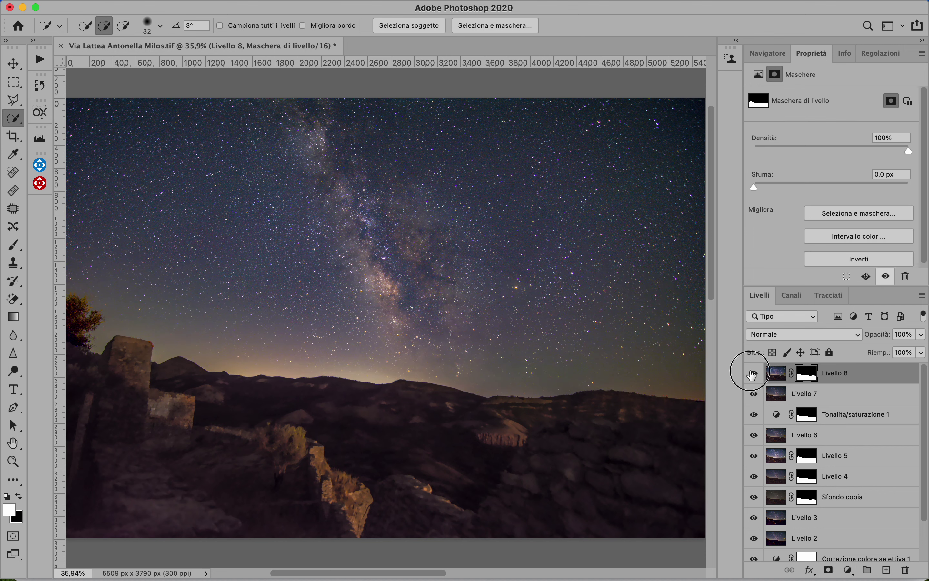
pyautogui.click(753, 373)
pyautogui.scroll(-5, 528, 361)
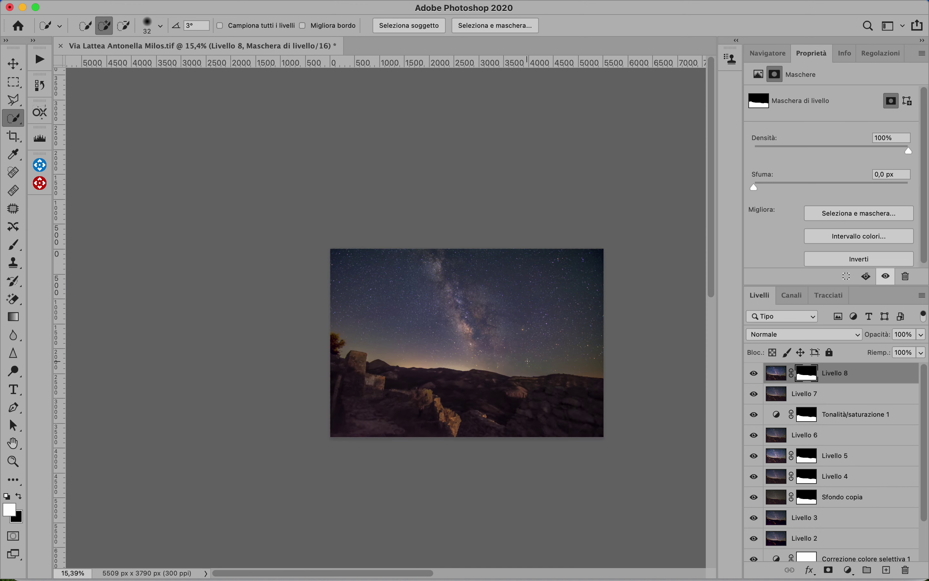
pyautogui.scroll(3, 528, 361)
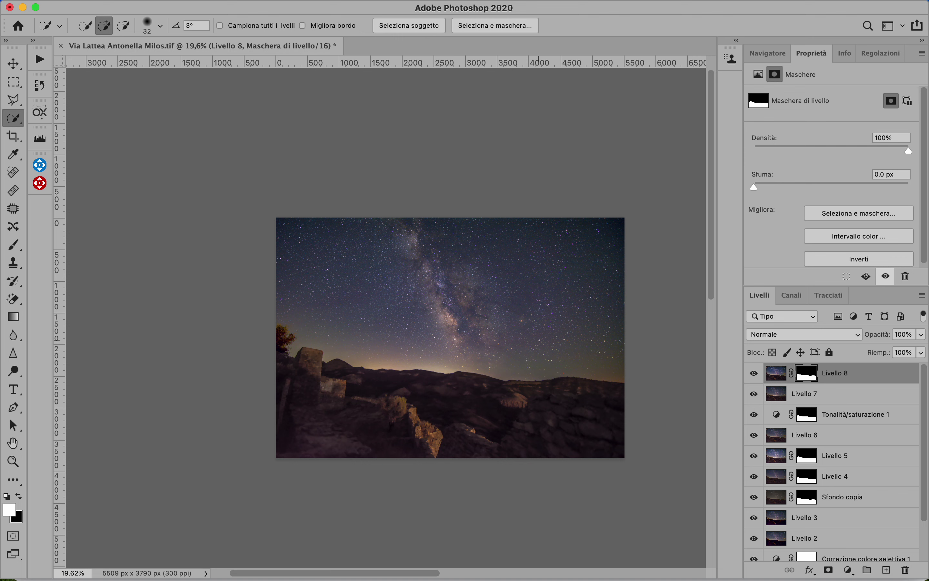
pyautogui.moveTo(683, 538)
pyautogui.press('super+alt+Escape')
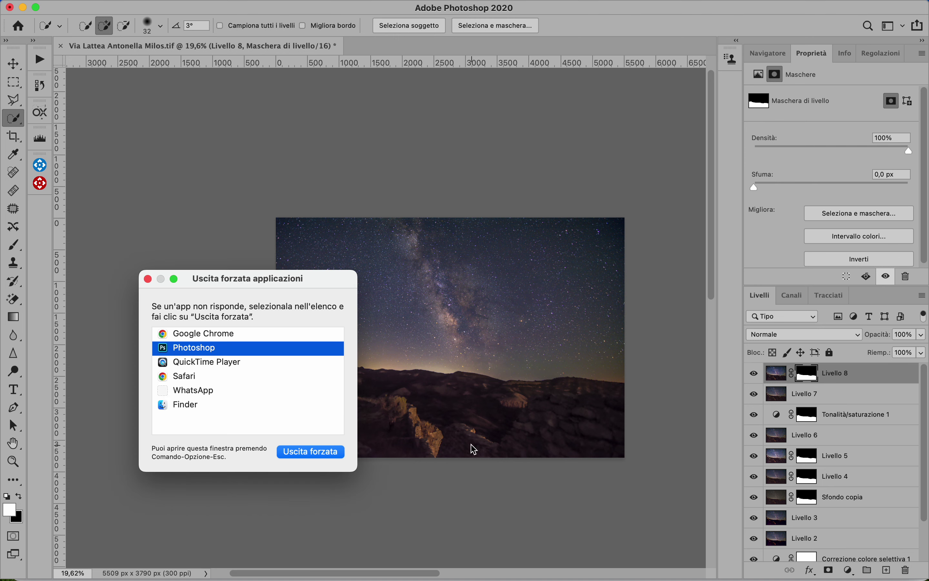
pyautogui.press('Escape')
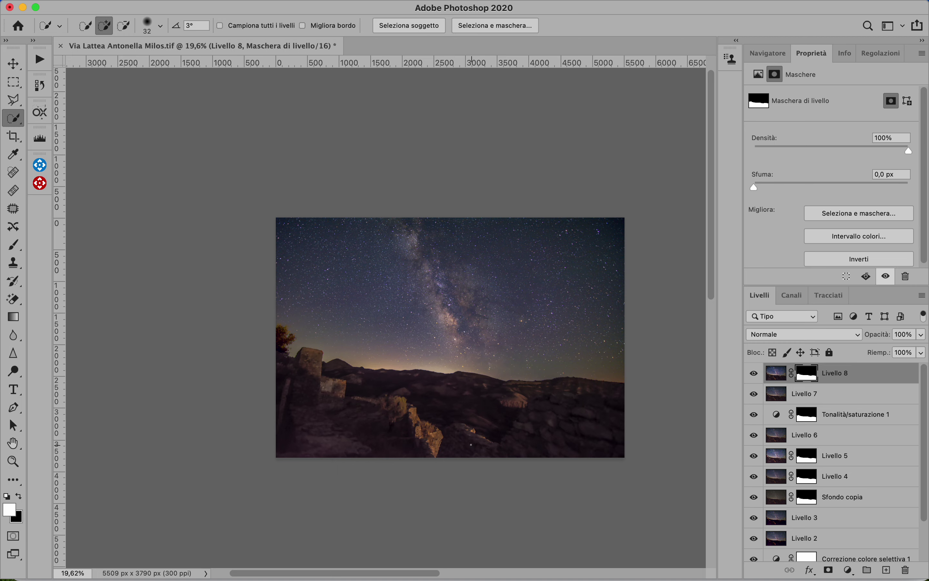